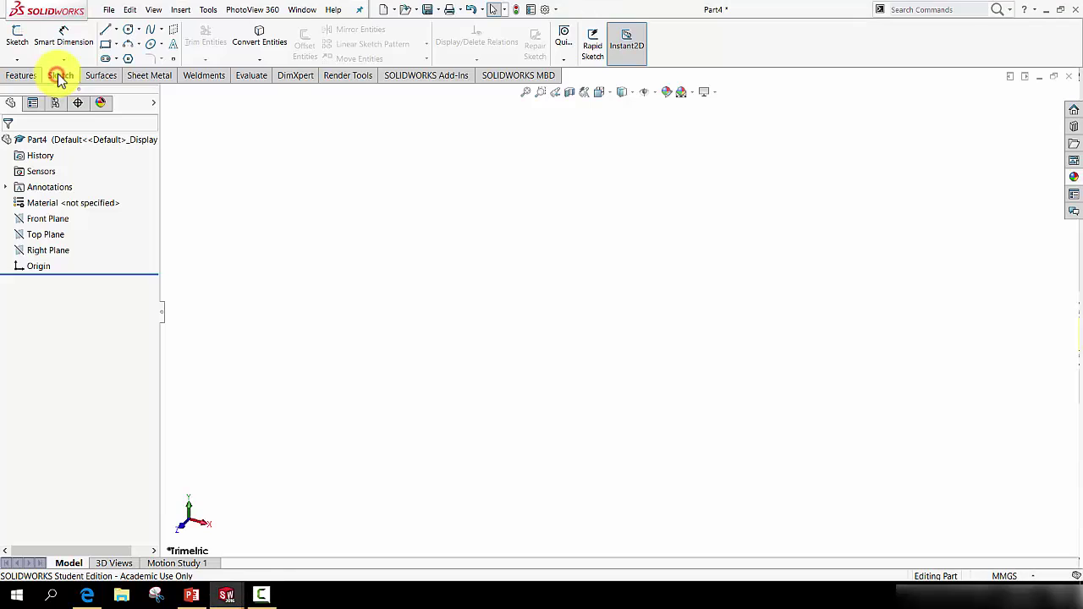
# Step: Sketch a six-sided polygon on the Front Plane, centred on the origin, with an inscribed circle about 51 mm in diameter
pyautogui.click(129, 62)
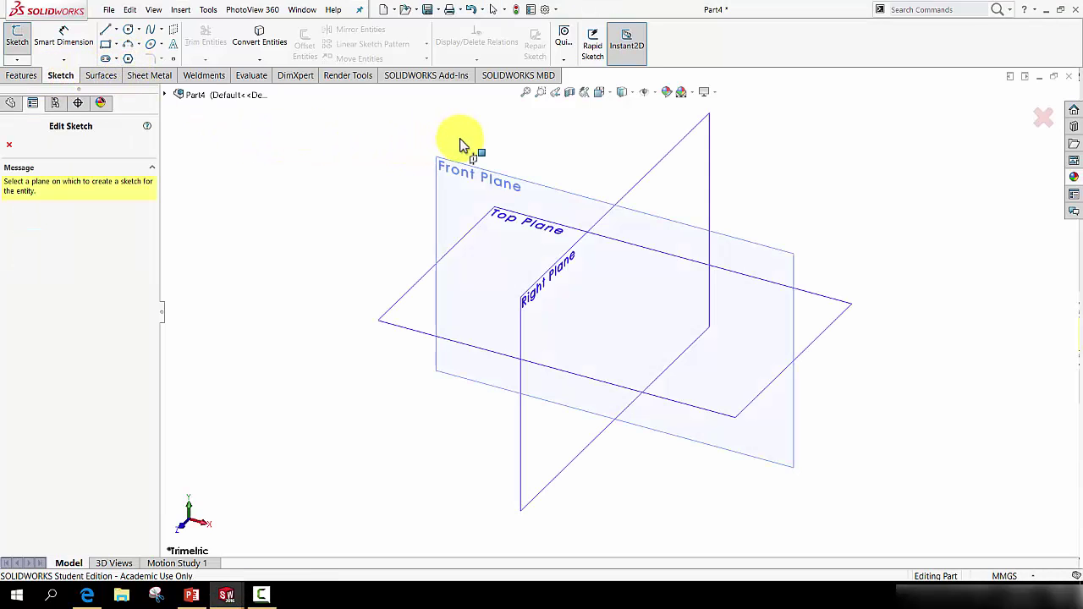
pyautogui.click(463, 165)
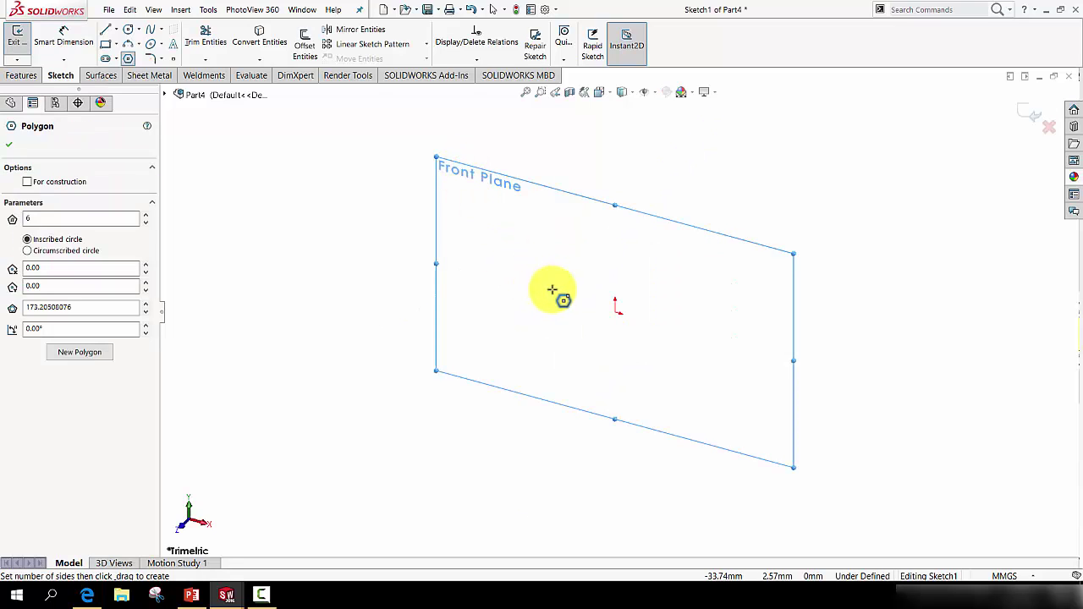
pyautogui.press('space')
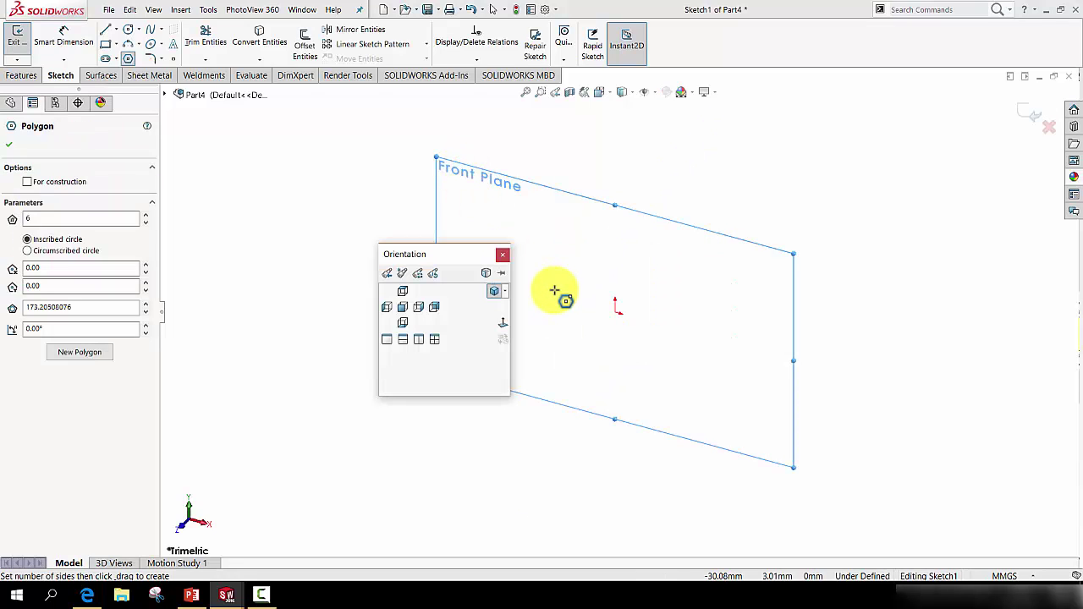
pyautogui.click(502, 324)
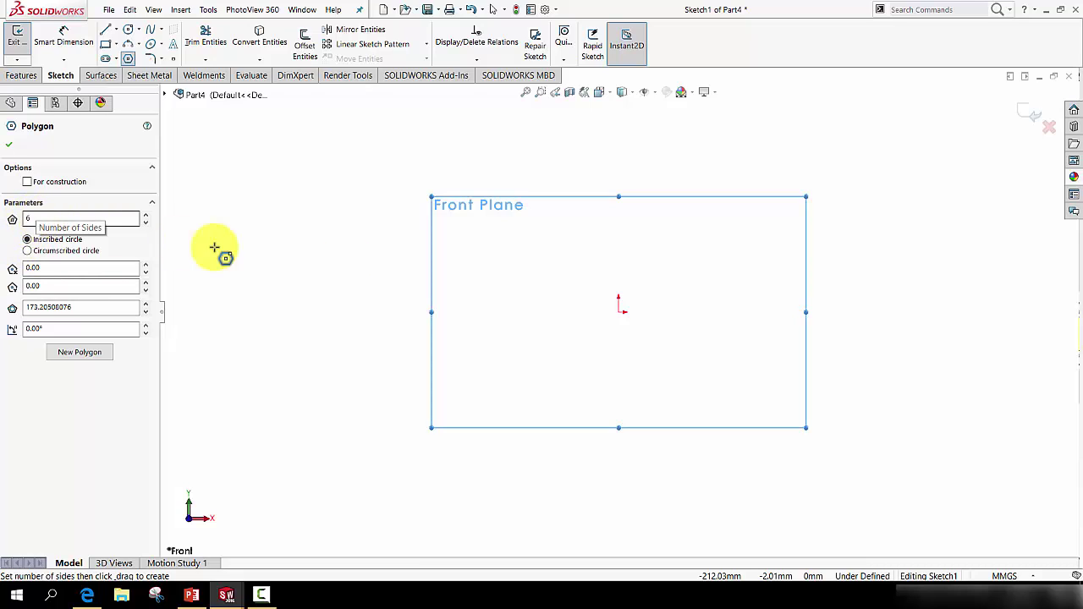
pyautogui.moveTo(620, 312); pyautogui.dragTo(576, 267)
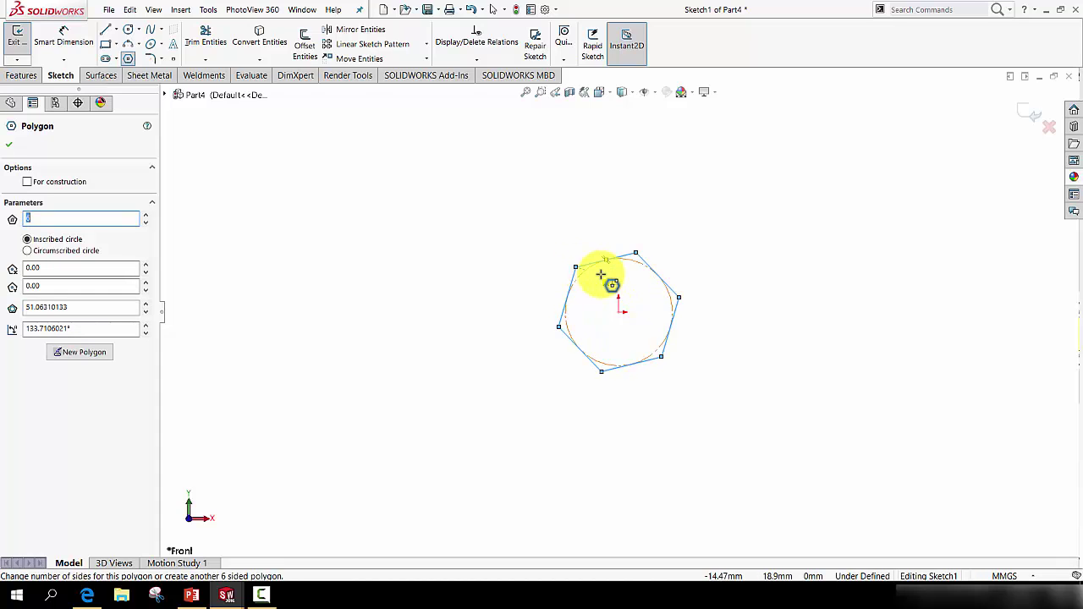
pyautogui.scroll(-3, 628, 265)
pyautogui.scroll(-1, 625, 264)
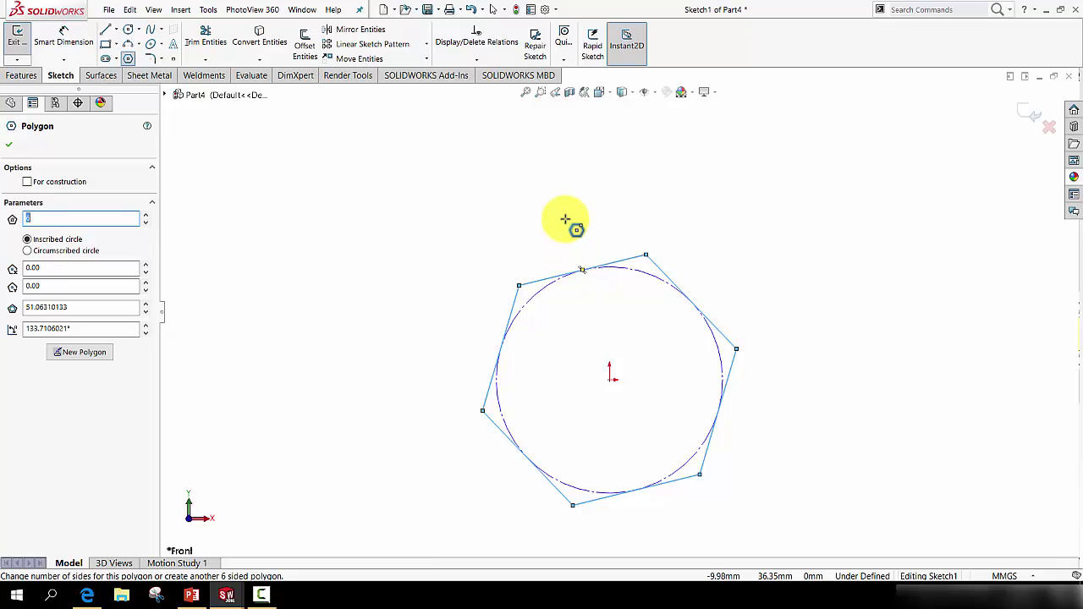
pyautogui.press('Escape')
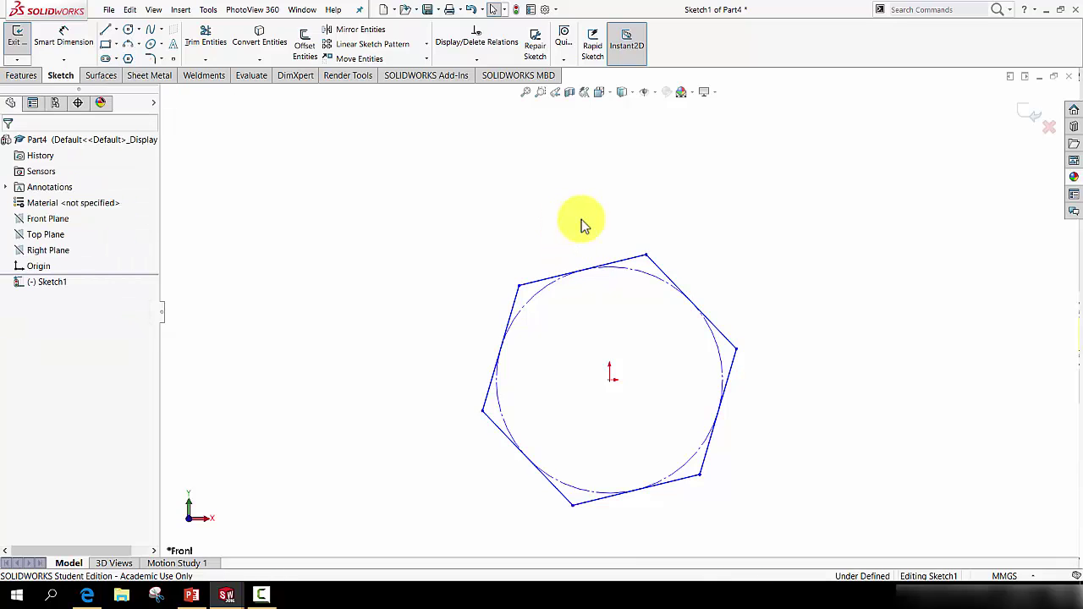
# Step: Make the hexagon's upper side horizontal and dimension its length to 8 mm
pyautogui.click(629, 258)
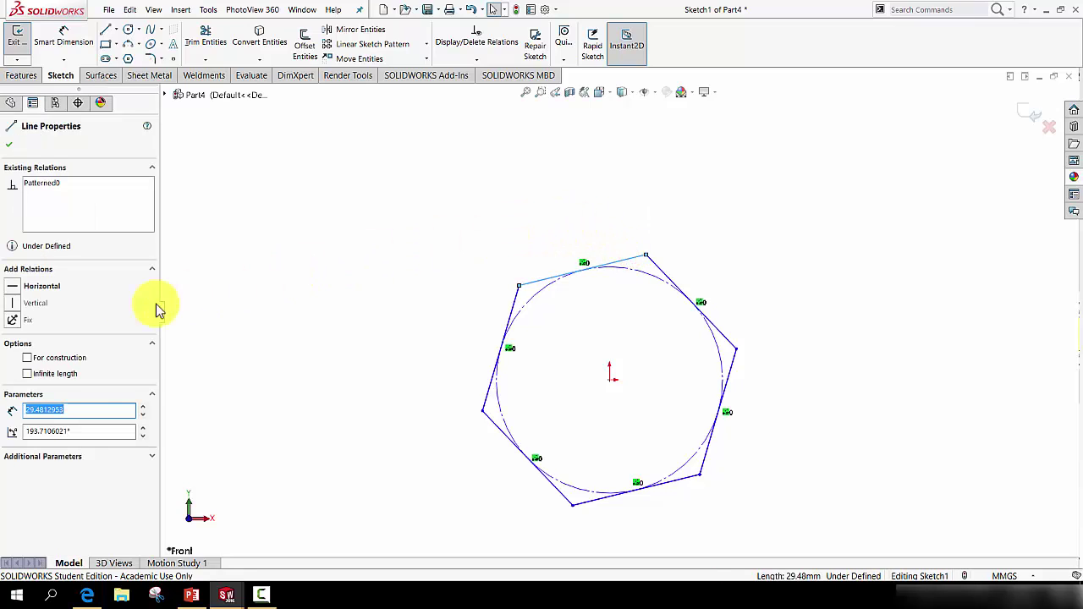
pyautogui.click(17, 288)
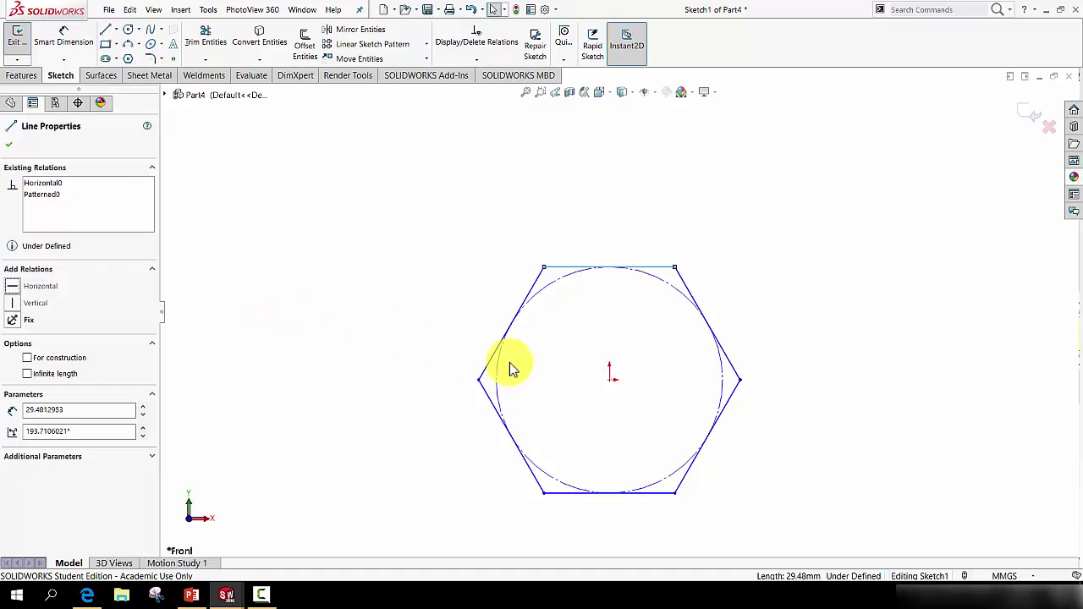
pyautogui.click(64, 36)
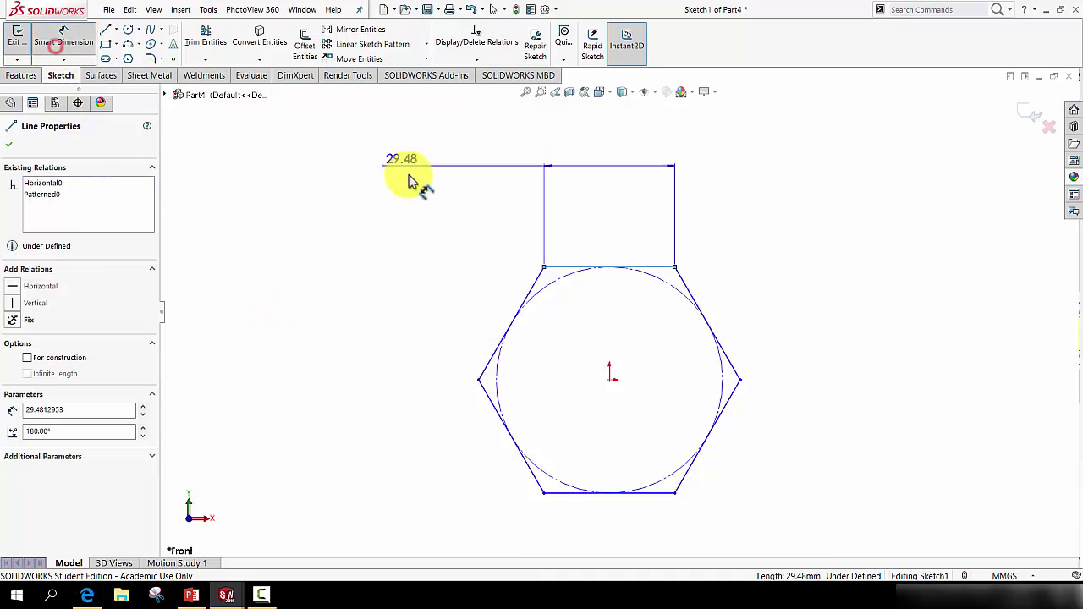
pyautogui.click(588, 231)
pyautogui.write('8.00mm')
pyautogui.press('Return')
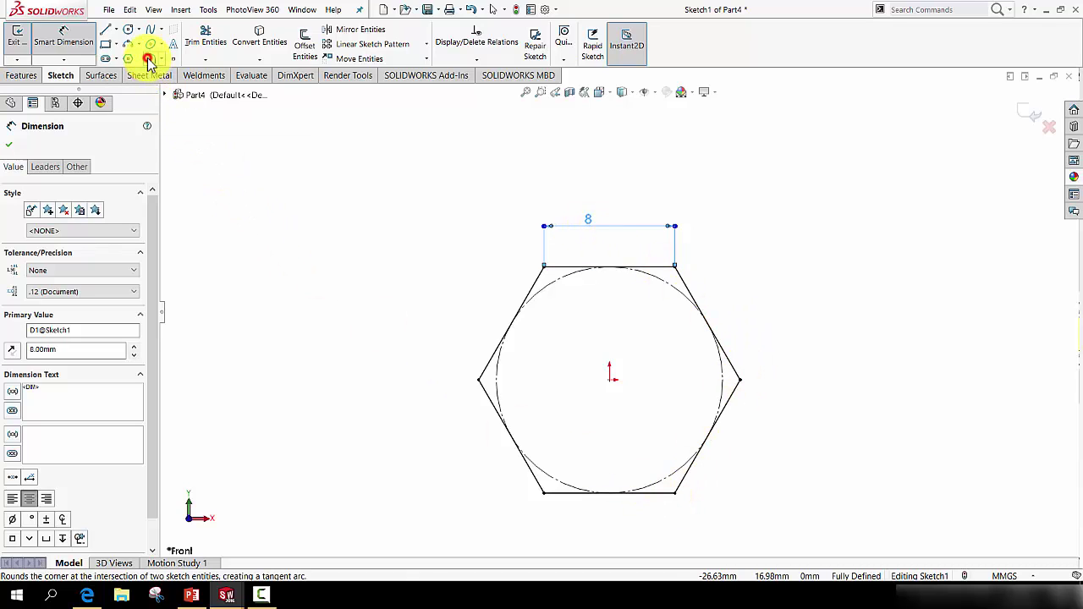
# Step: Round all six hexagon corners with 2 mm sketch fillets and exit the sketch
pyautogui.click(149, 60)
pyautogui.write('2')
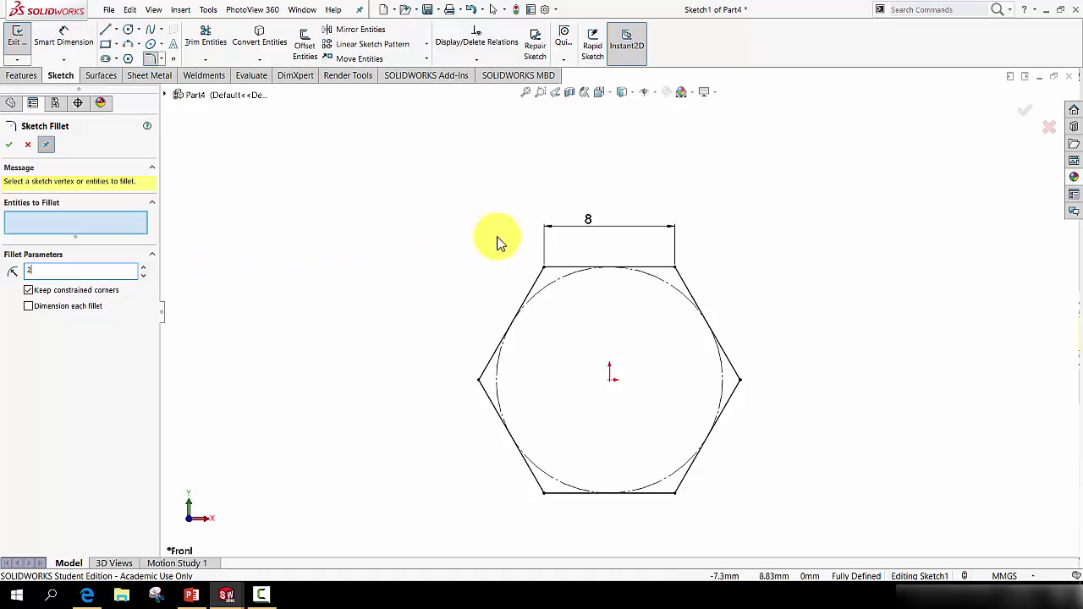
pyautogui.click(545, 270)
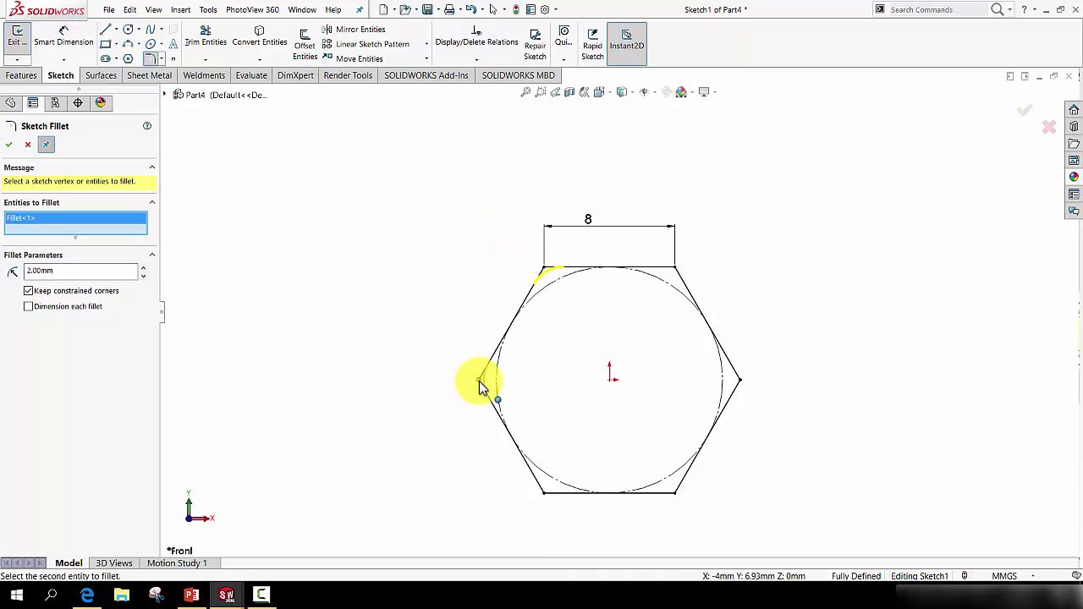
pyautogui.click(479, 380)
pyautogui.click(544, 497)
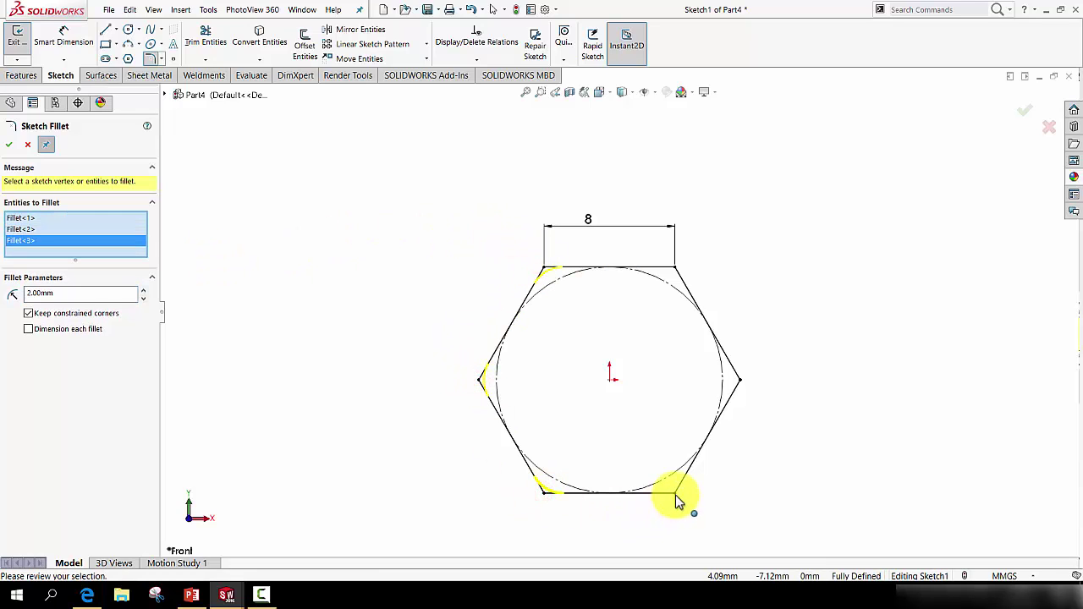
pyautogui.click(679, 497)
pyautogui.click(741, 382)
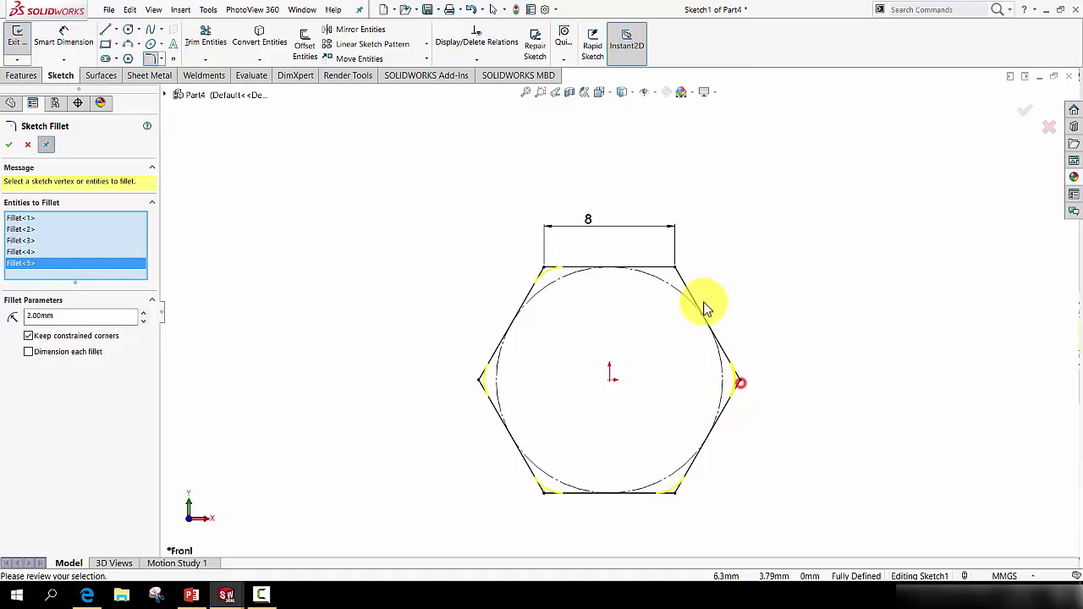
pyautogui.click(675, 270)
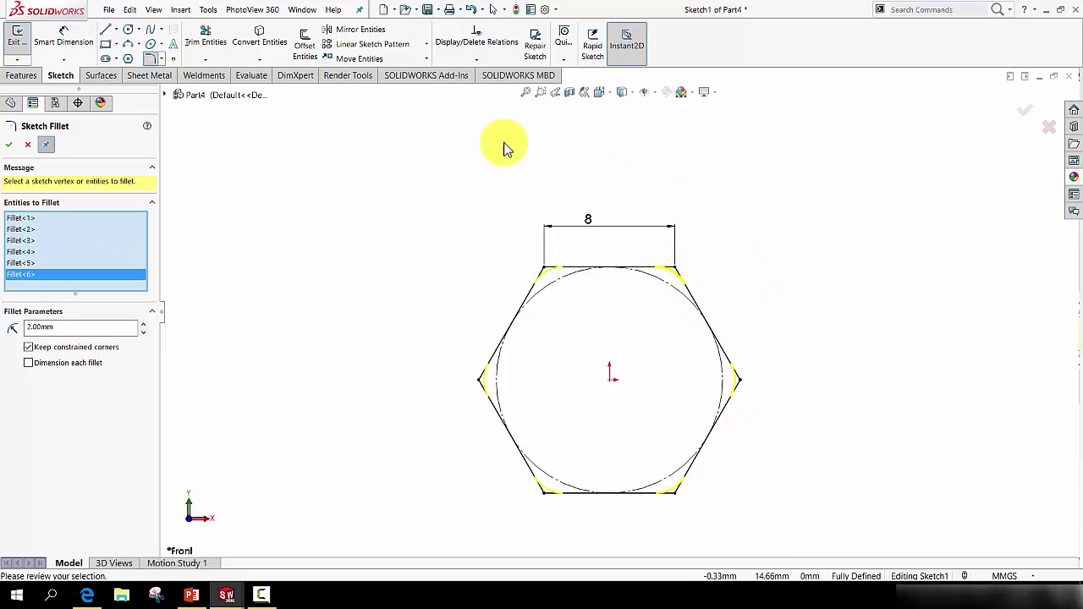
pyautogui.click(10, 148)
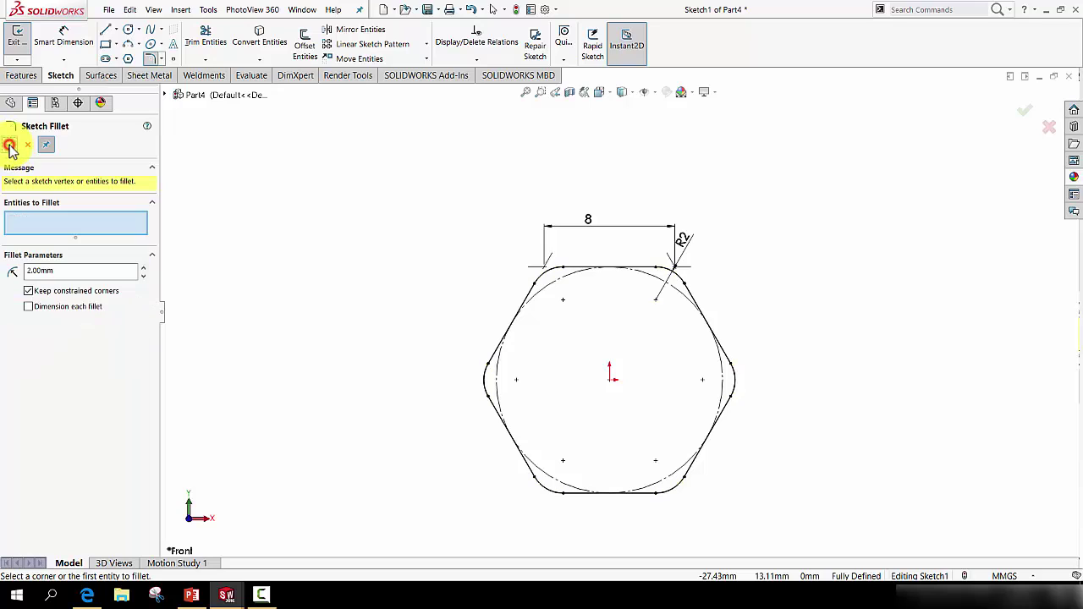
pyautogui.click(1022, 108)
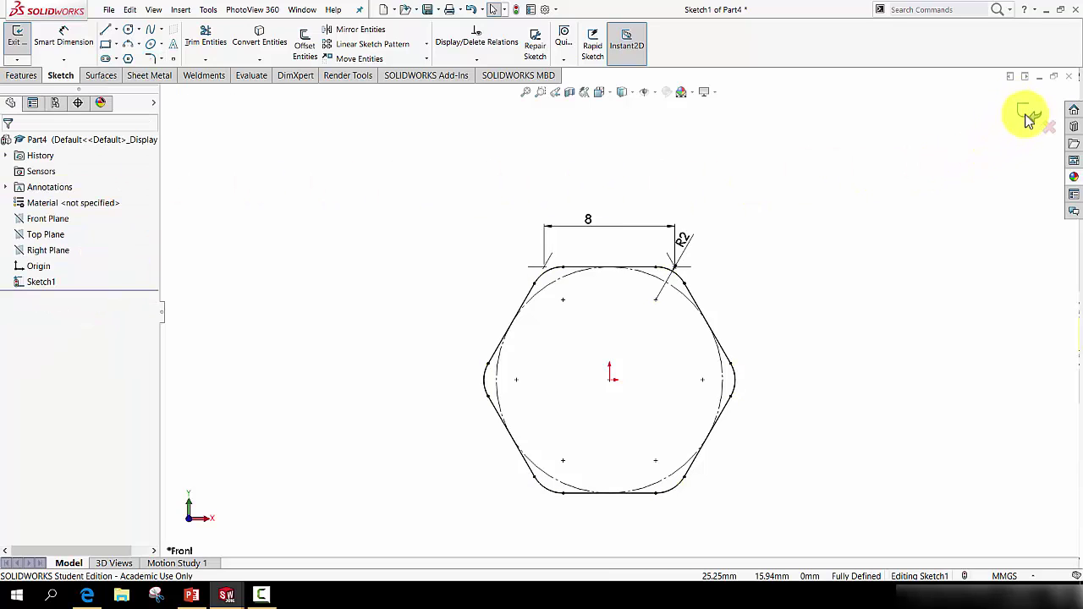
pyautogui.click(1027, 113)
# Step: Extrude the rounded hexagon as a blind boss 250 mm deep
pyautogui.moveTo(702, 262)
pyautogui.mouseDown(button='middle')
pyautogui.moveTo(657, 330)
pyautogui.moveTo(714, 333)
pyautogui.moveTo(733, 371)
pyautogui.mouseUp(button='middle')
pyautogui.scroll(5, 735, 372)
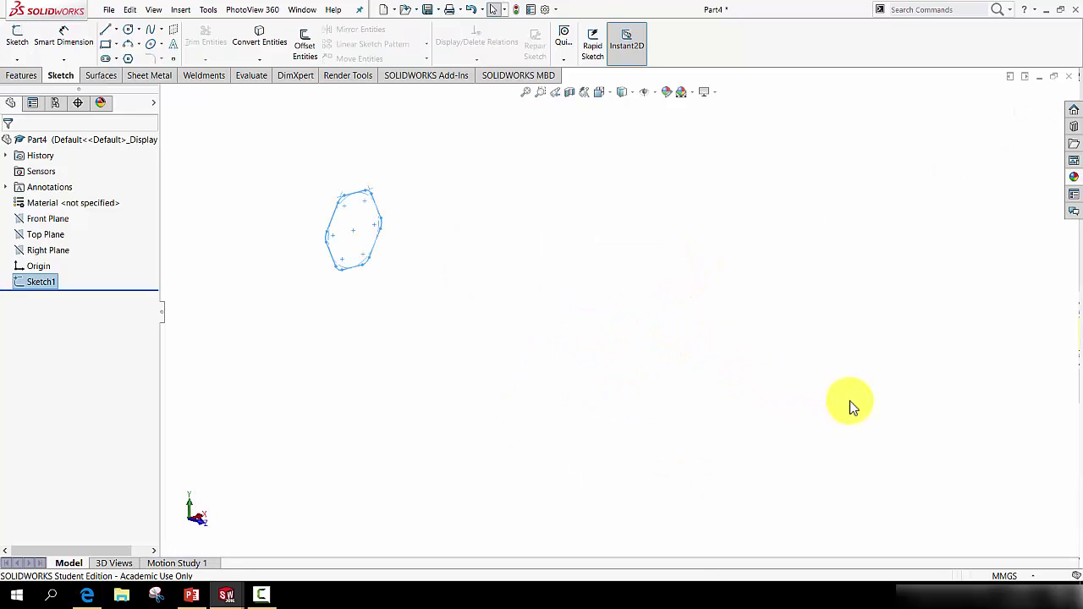
pyautogui.click(22, 77)
pyautogui.click(25, 49)
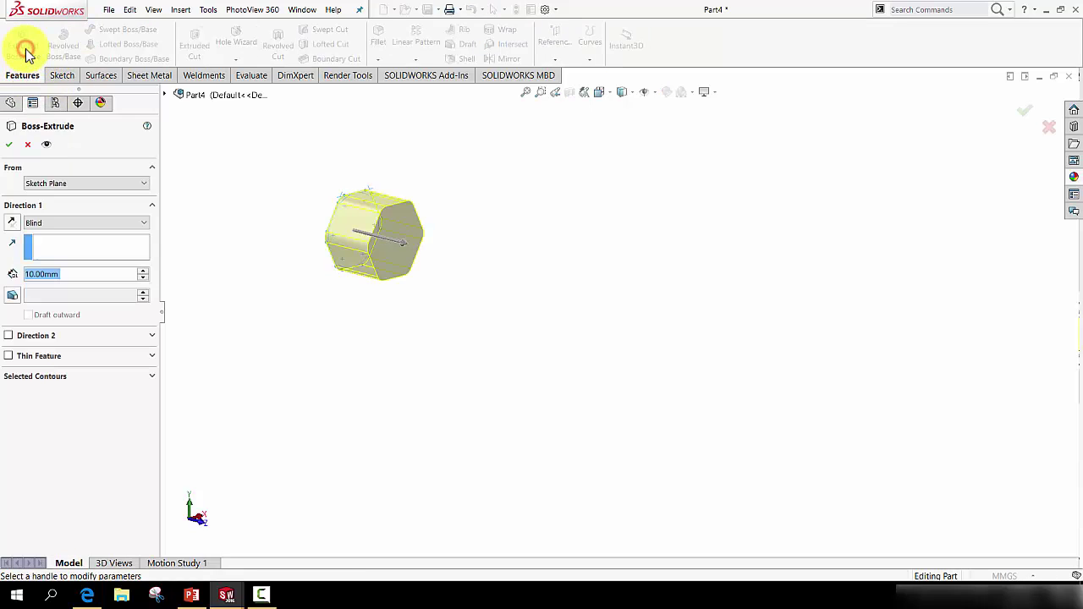
pyautogui.write('250')
pyautogui.press('Return')
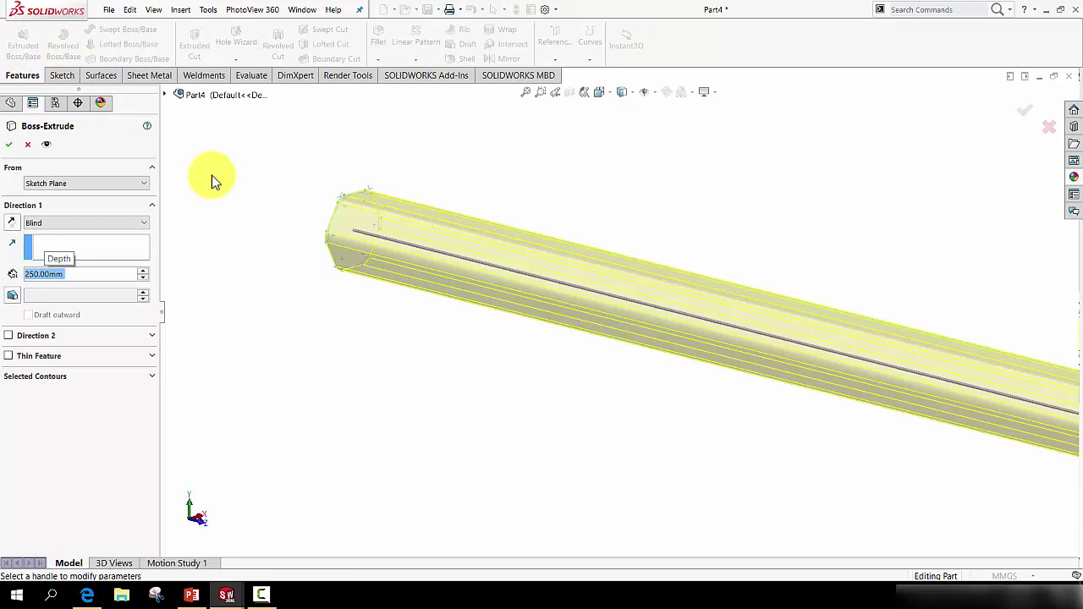
pyautogui.click(1025, 111)
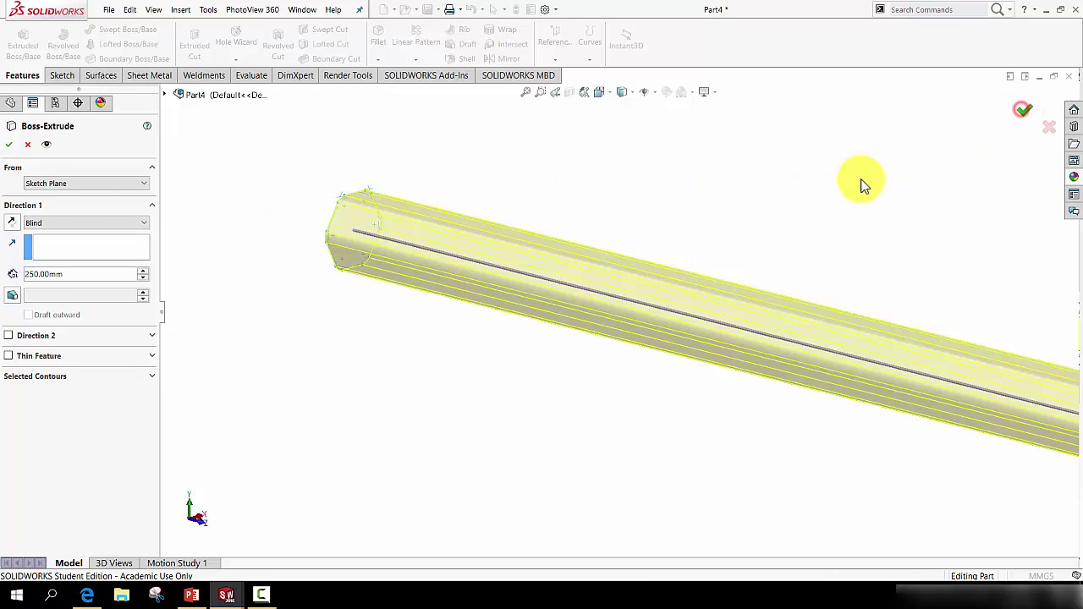
# Step: Sketch a circle about 4.56 mm in diameter on the bar's front end face, centred on the origin
pyautogui.moveTo(841, 363); pyautogui.dragTo(753, 360, button='middle')
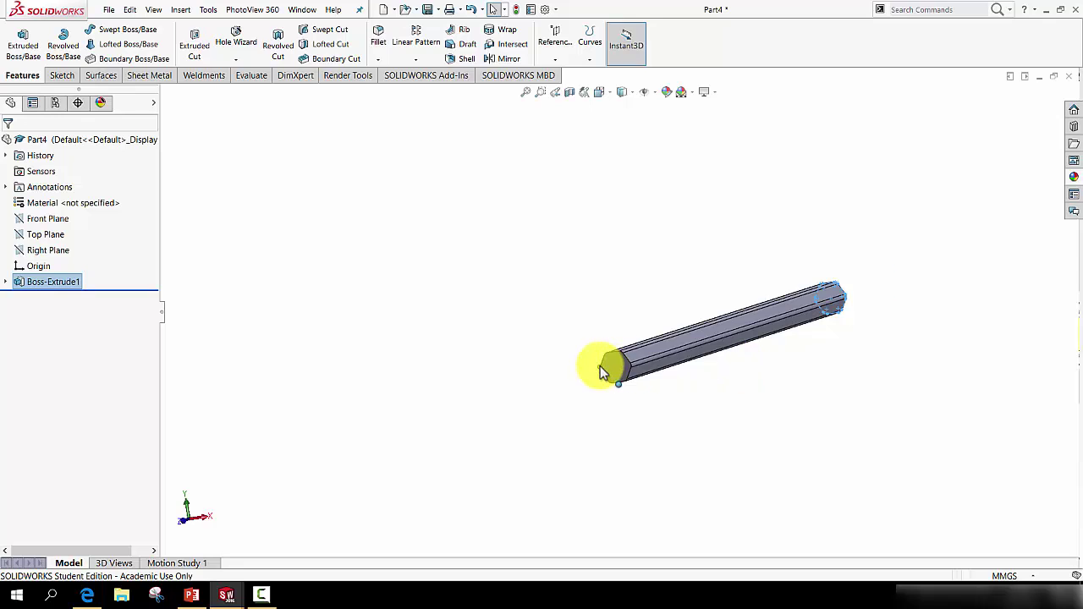
pyautogui.scroll(-5, 648, 365)
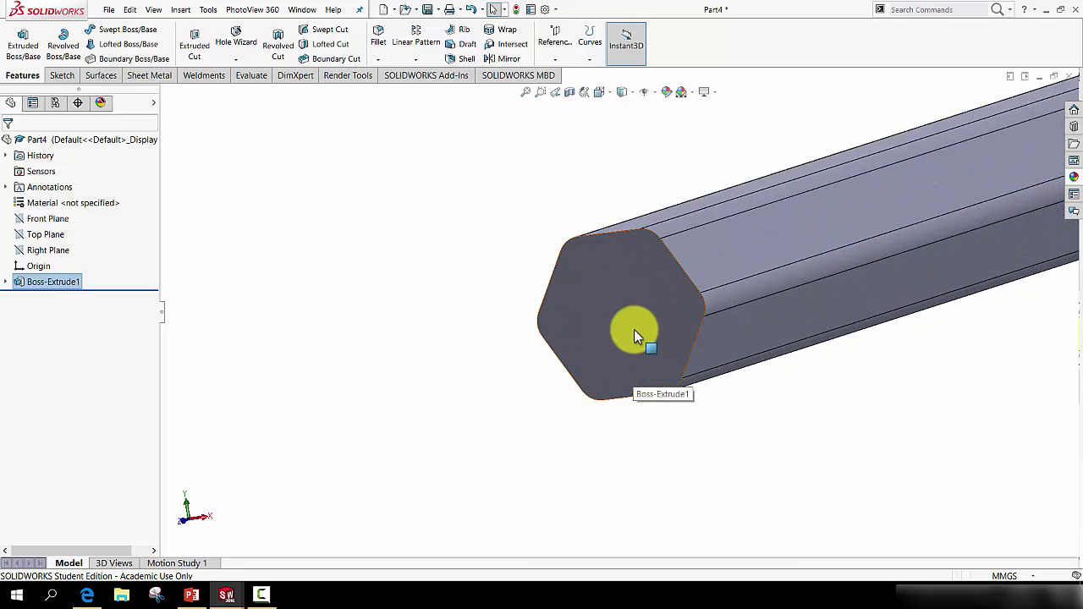
pyautogui.scroll(4, 647, 349)
pyautogui.scroll(-5, 482, 296)
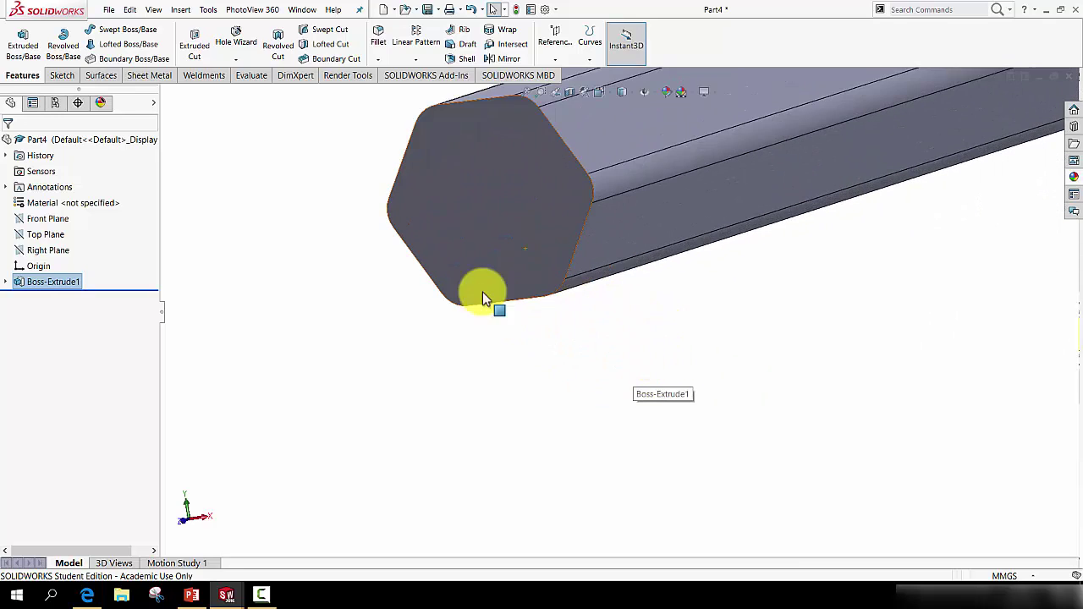
pyautogui.click(470, 185)
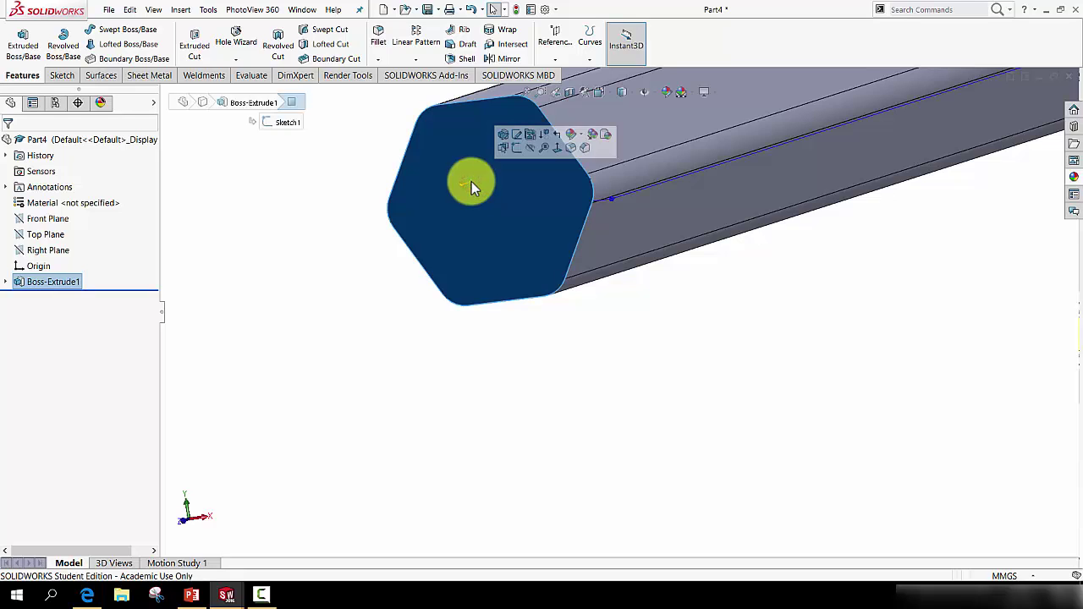
pyautogui.click(61, 76)
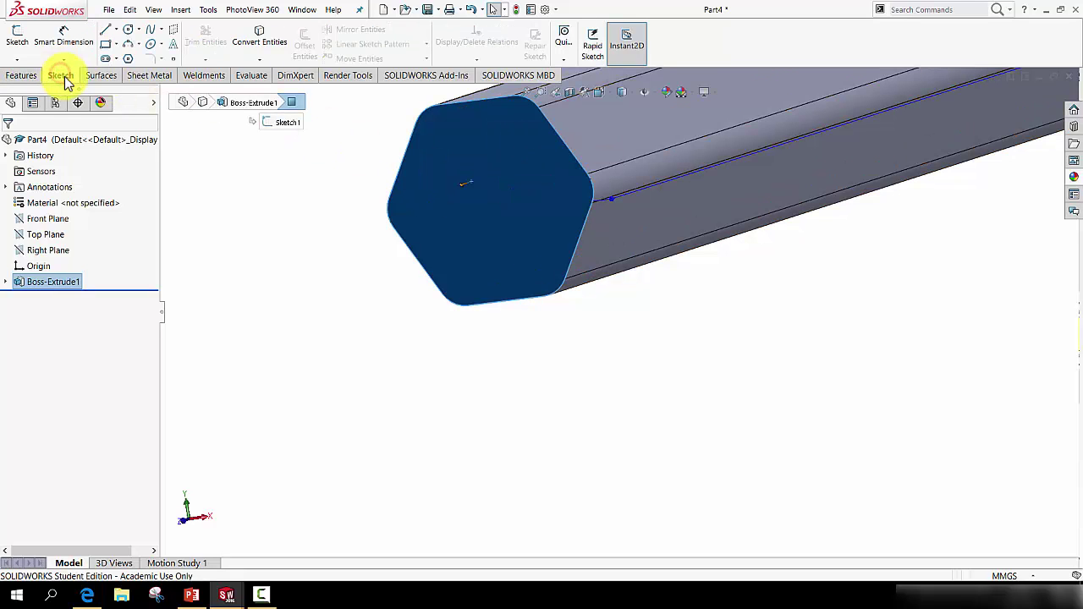
pyautogui.click(128, 30)
pyautogui.scroll(-3, 461, 156)
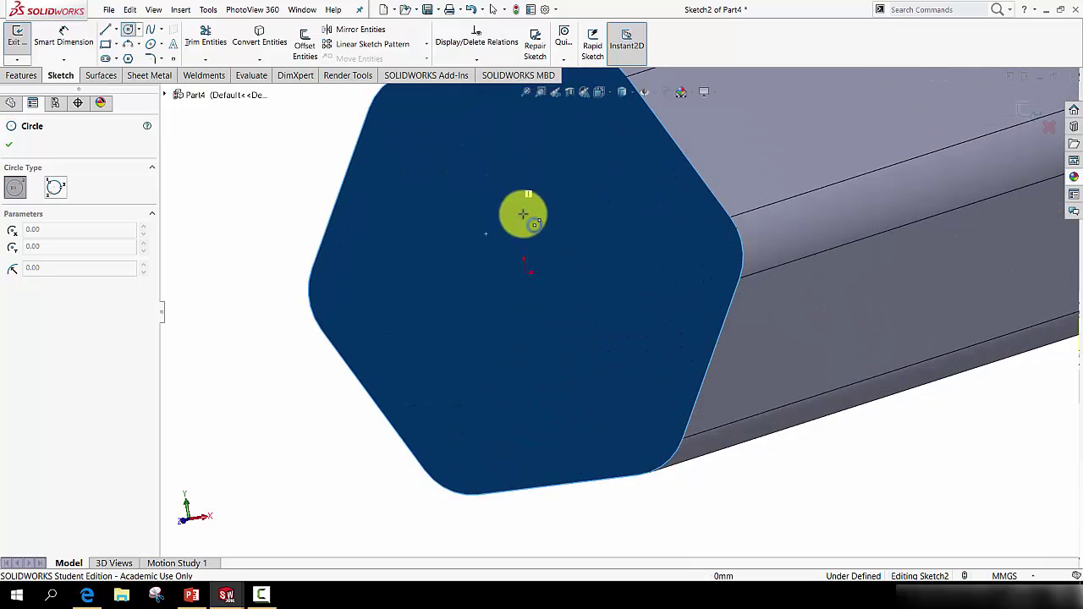
pyautogui.click(526, 273)
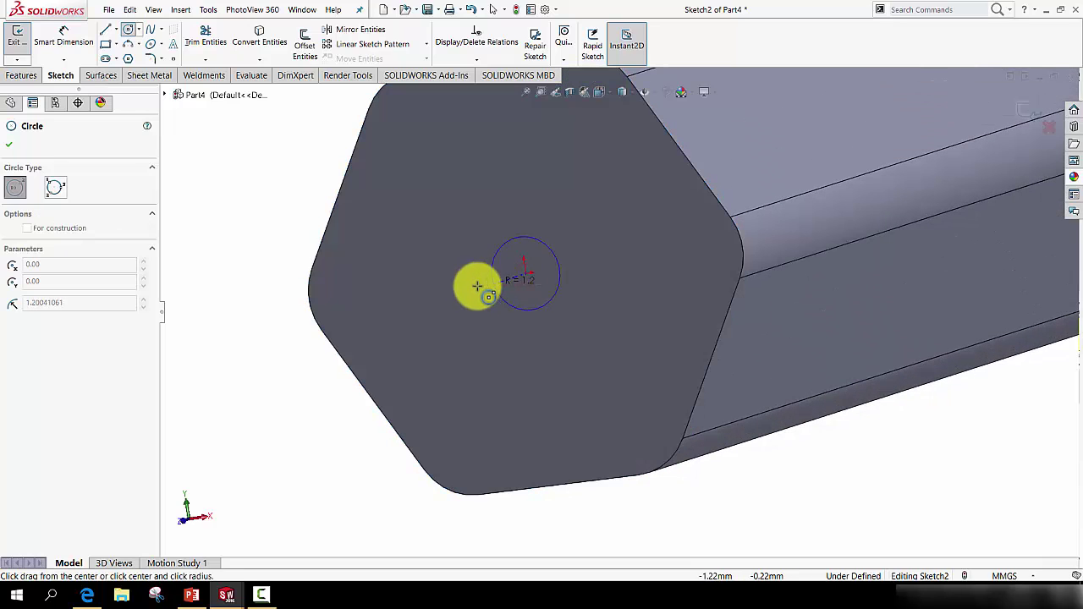
pyautogui.click(463, 292)
# Step: Dimension the circle's diameter to 3 mm and exit the sketch
pyautogui.click(68, 42)
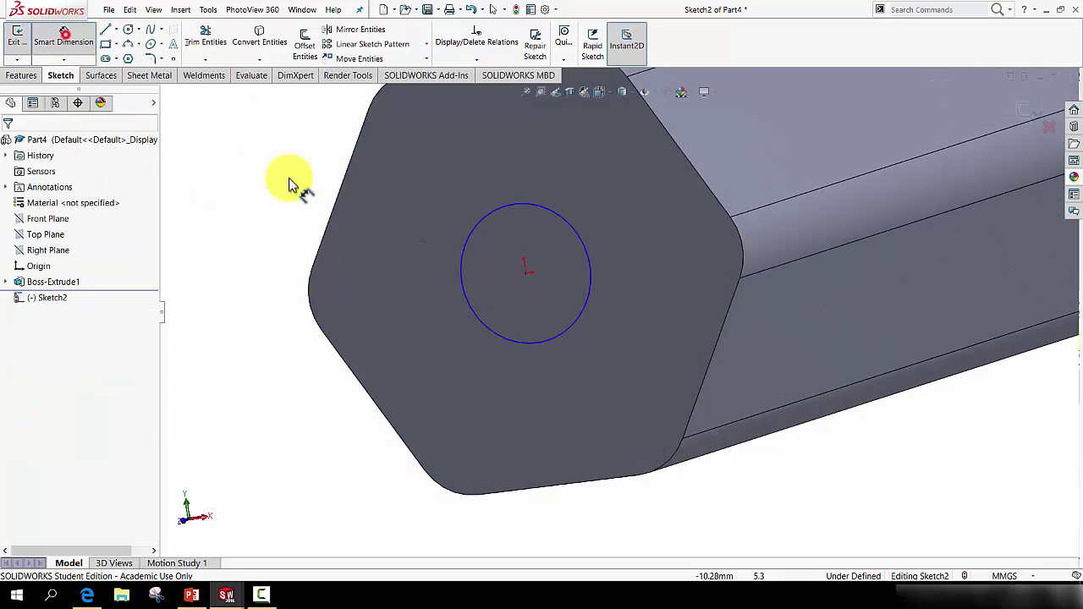
pyautogui.click(464, 269)
pyautogui.click(425, 262)
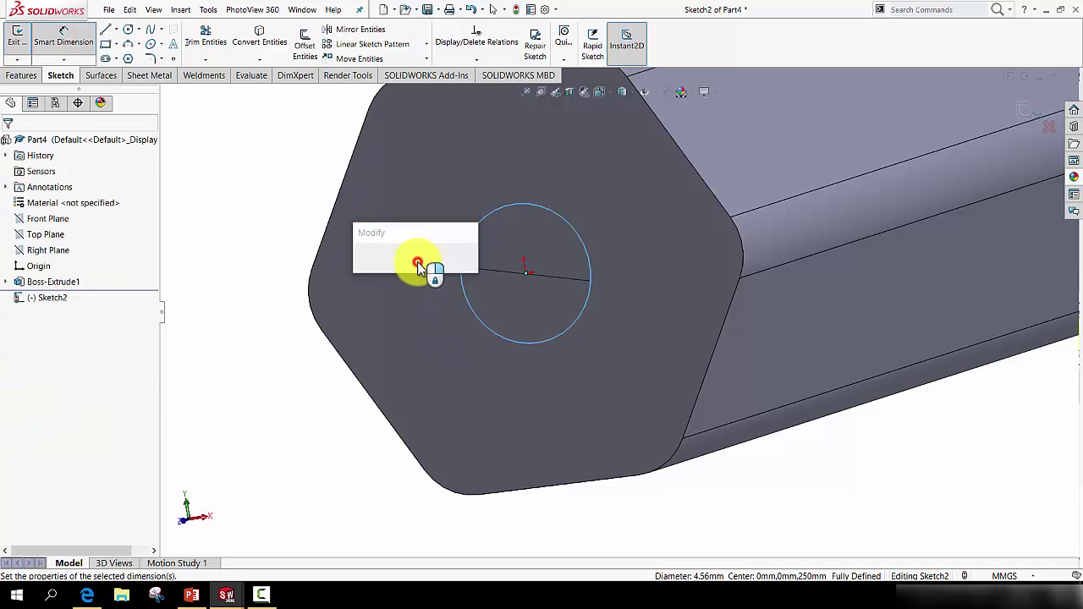
pyautogui.write('3')
pyautogui.press('Return')
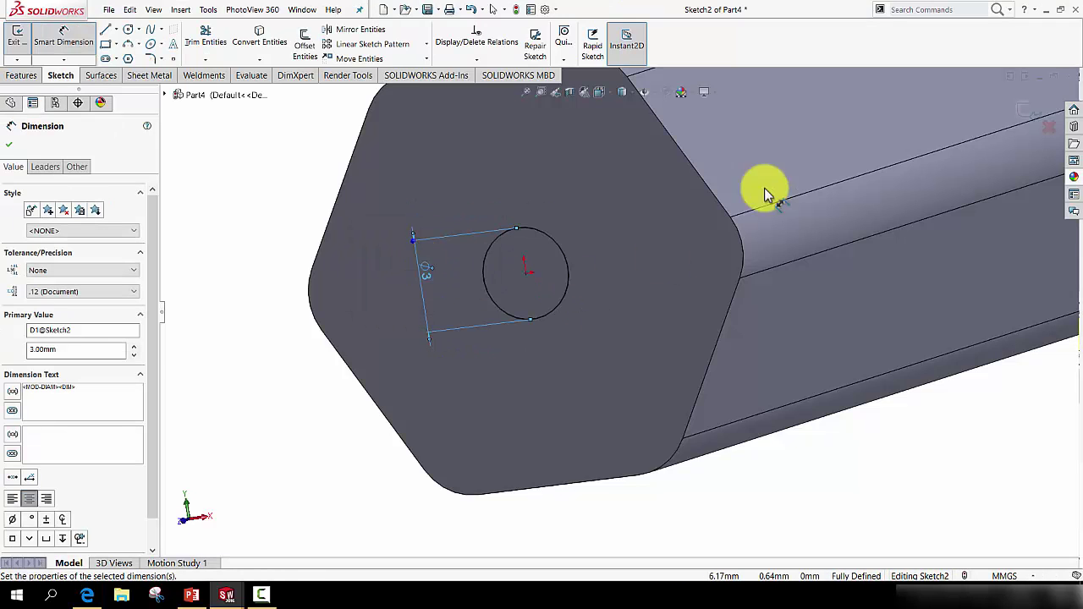
pyautogui.click(1028, 110)
pyautogui.scroll(5, 858, 290)
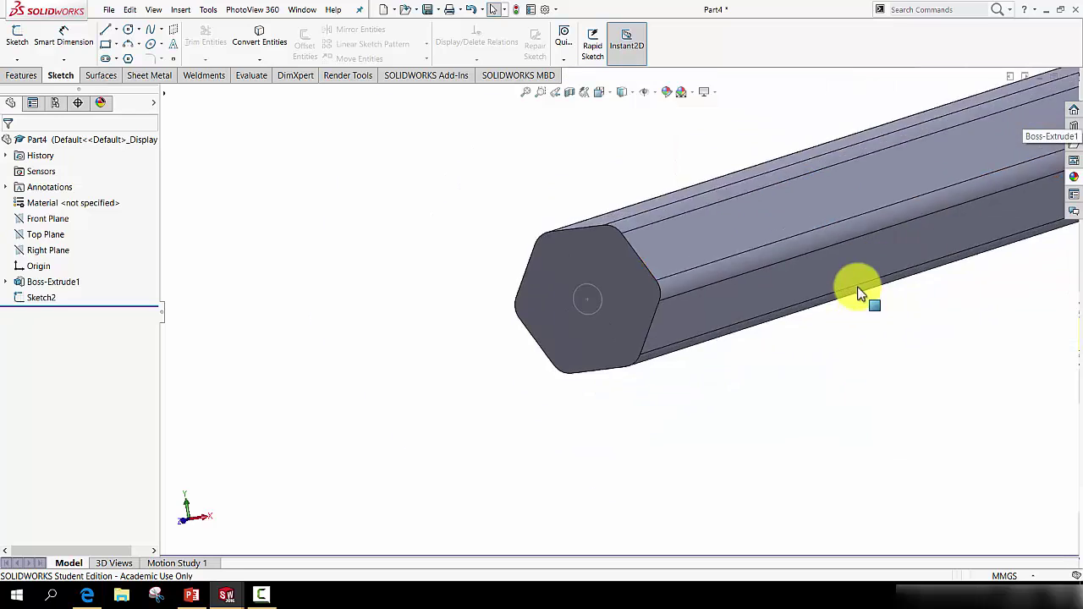
pyautogui.scroll(-5, 512, 275)
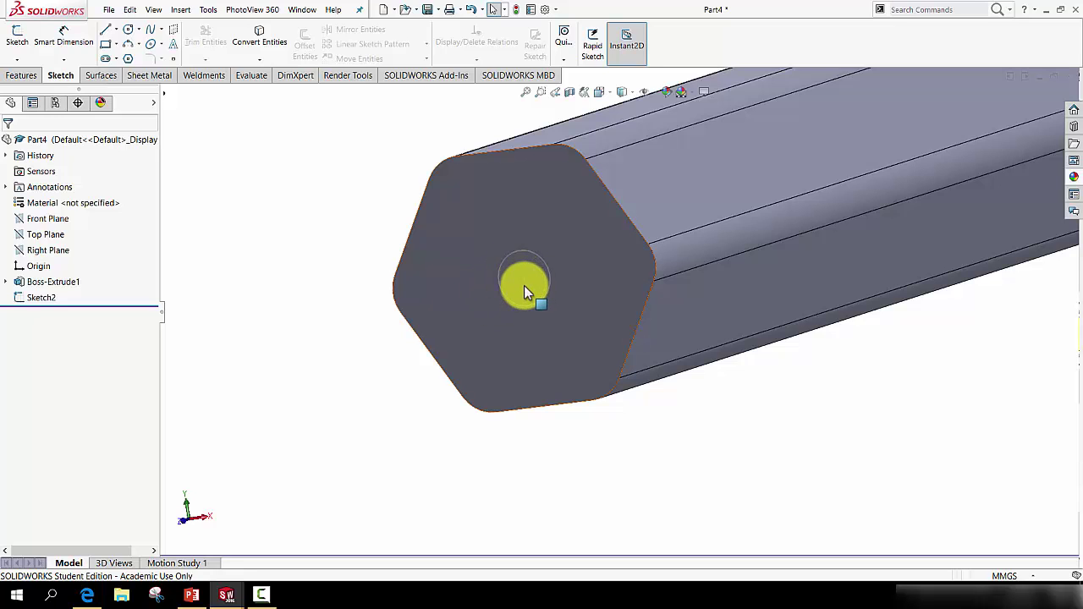
pyautogui.scroll(3, 533, 305)
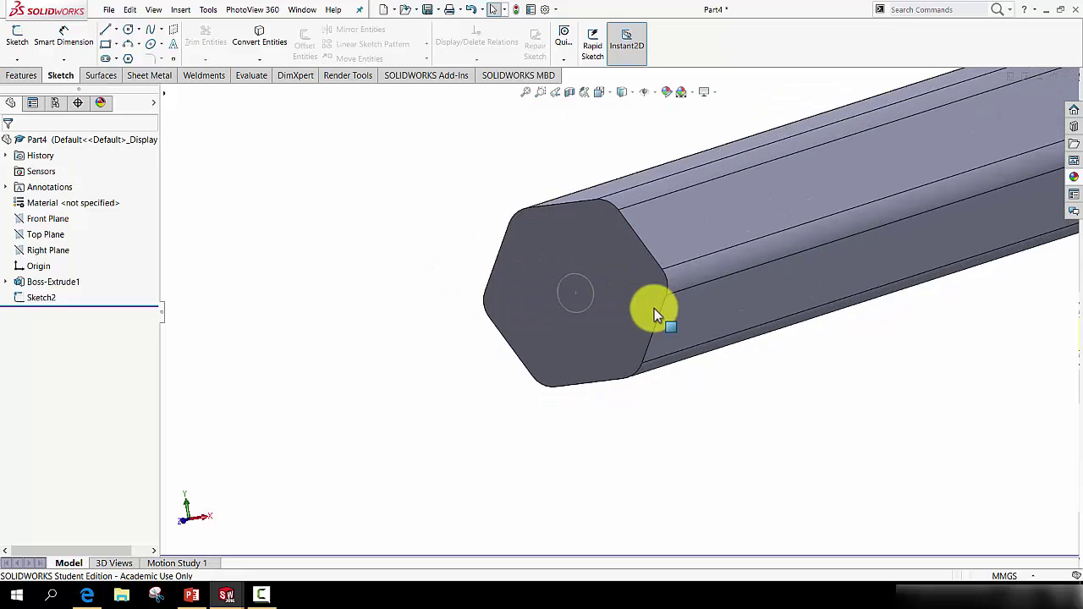
# Step: Split the bar with the 3 mm circle sketch, keeping both resulting bodies with Consume cut bodies turned off
pyautogui.click(180, 10)
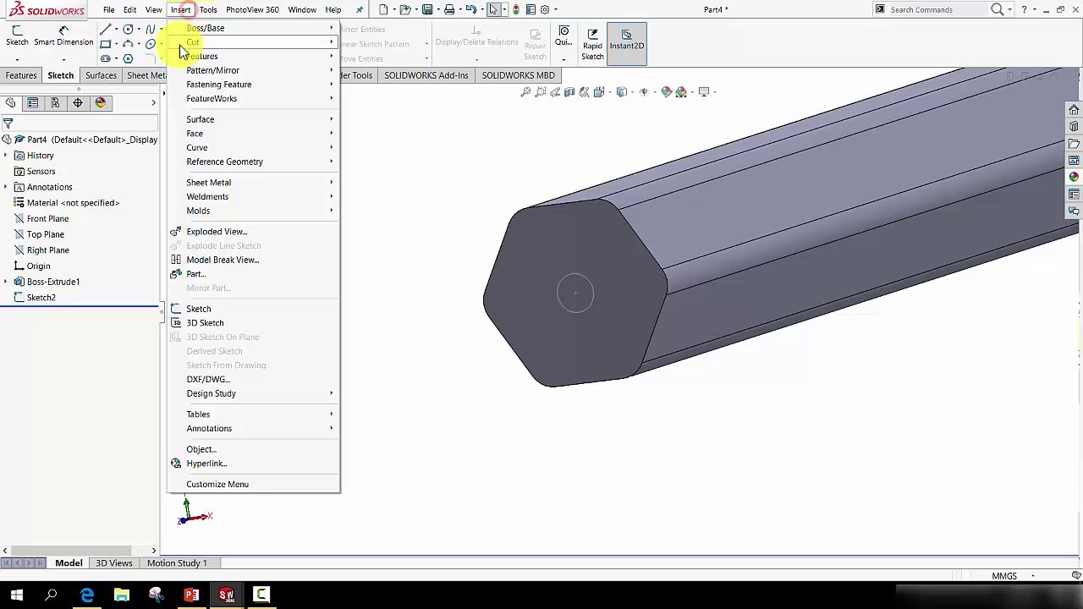
pyautogui.moveTo(197, 59)
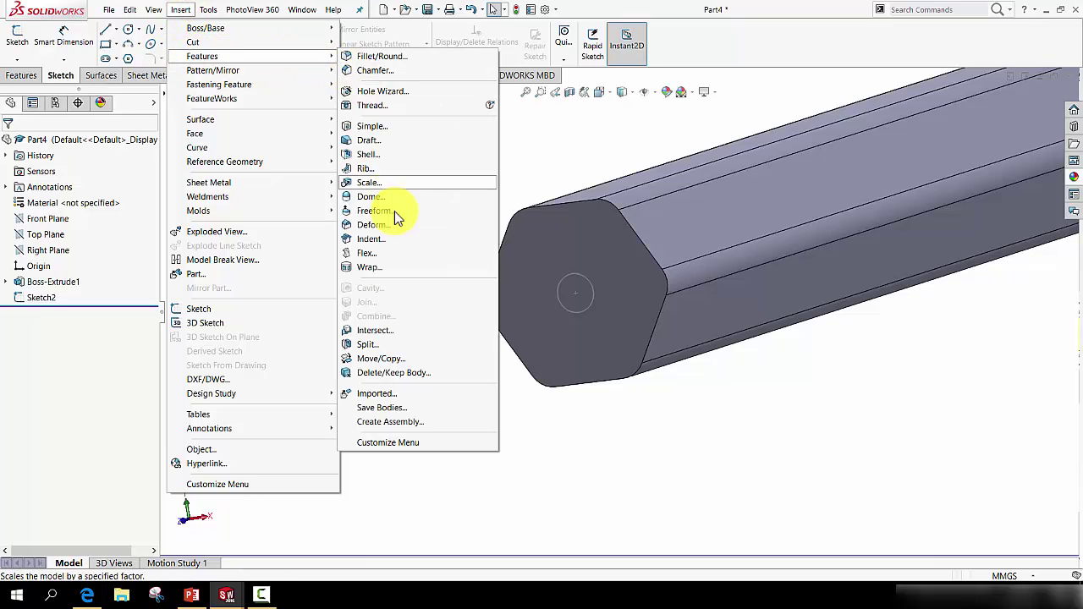
pyautogui.click(369, 344)
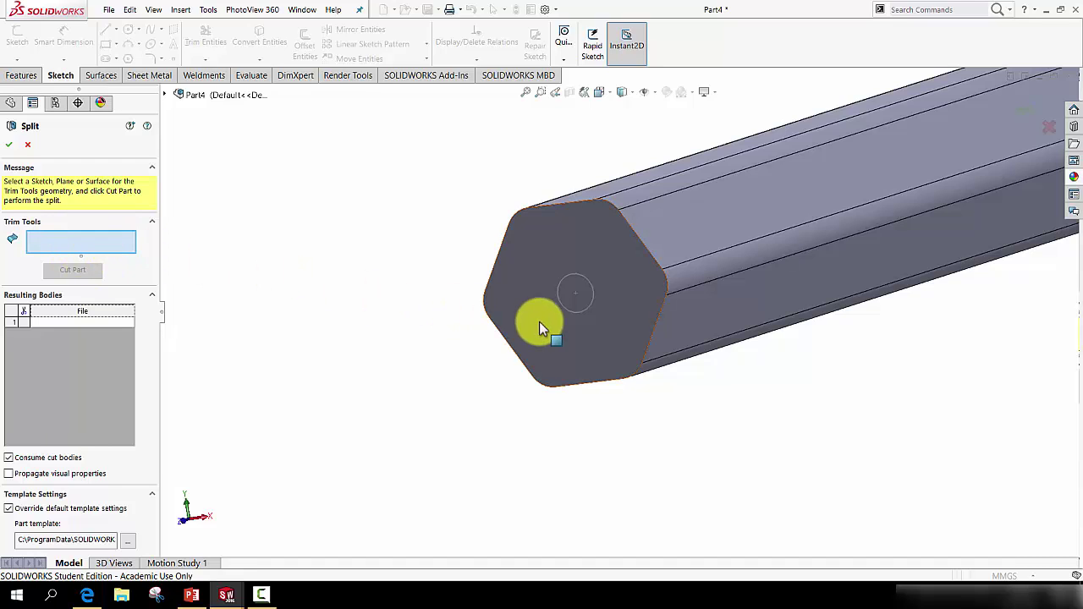
pyautogui.click(561, 306)
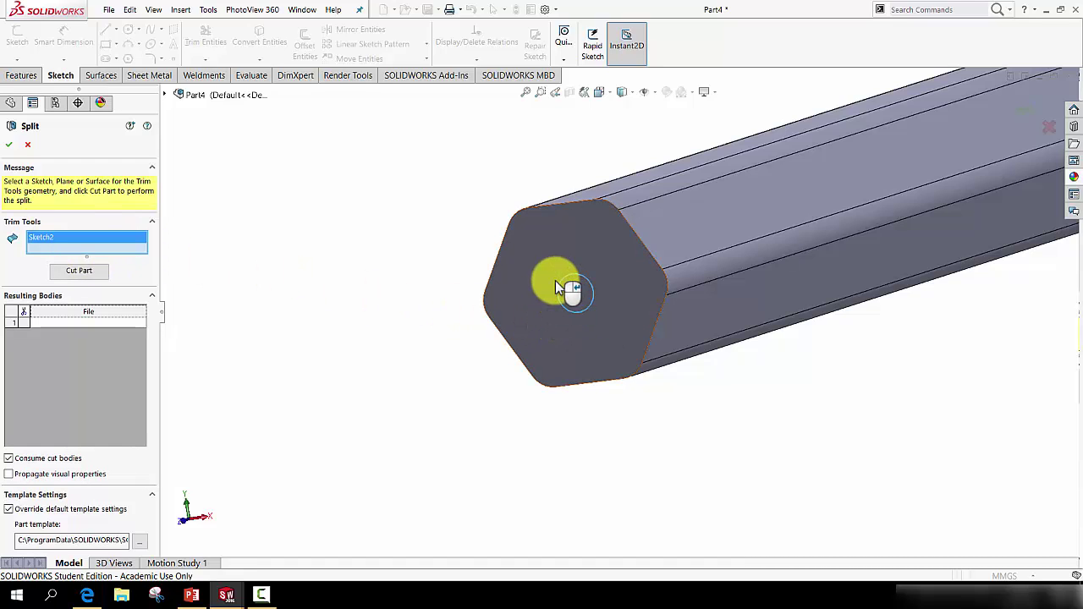
pyautogui.click(78, 272)
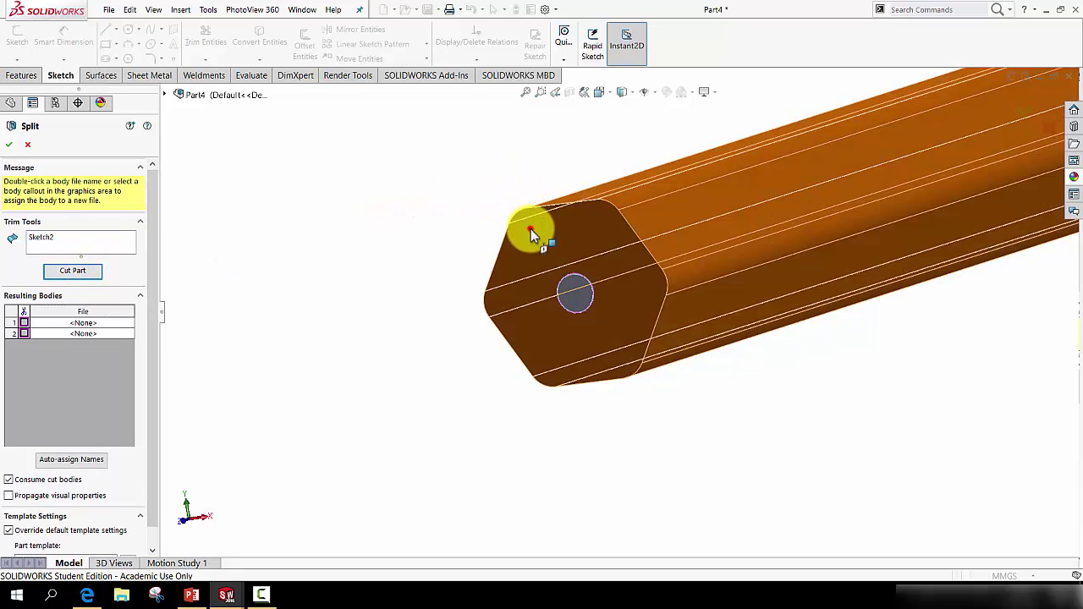
pyautogui.click(531, 230)
pyautogui.click(576, 303)
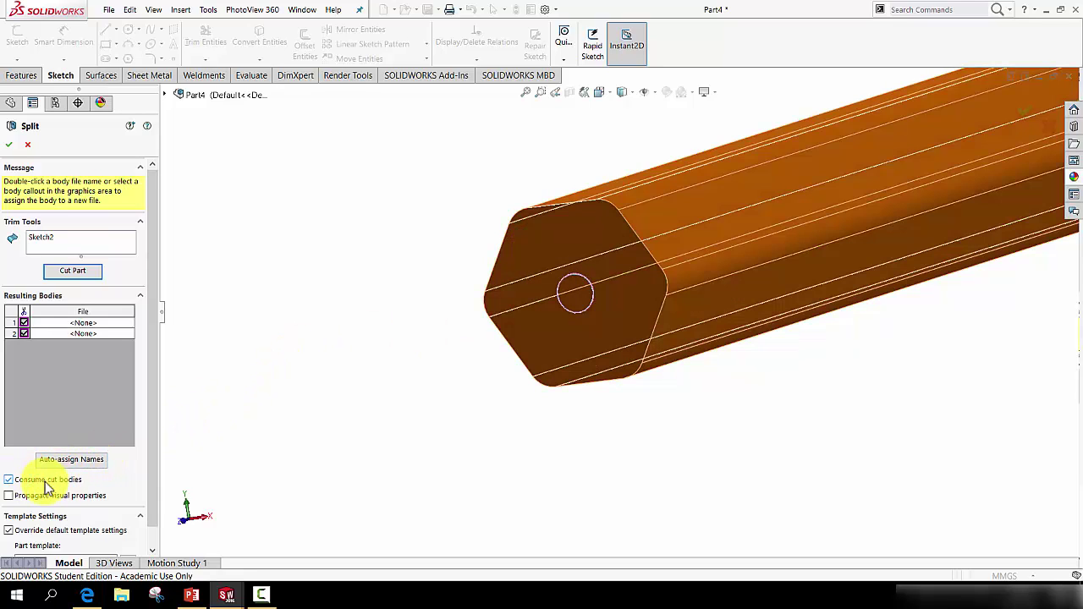
pyautogui.click(9, 480)
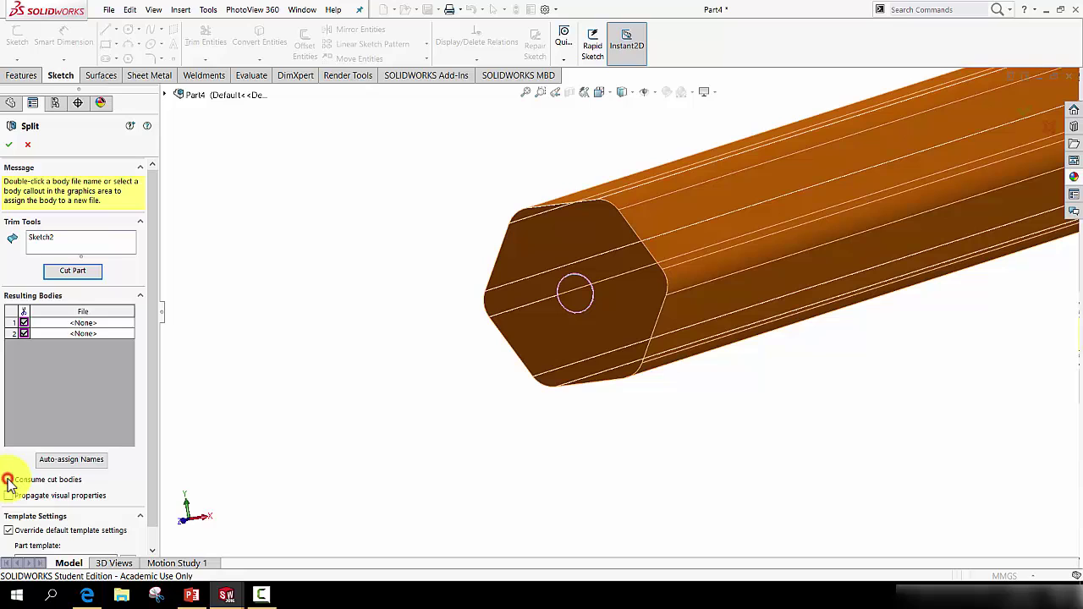
pyautogui.click(11, 146)
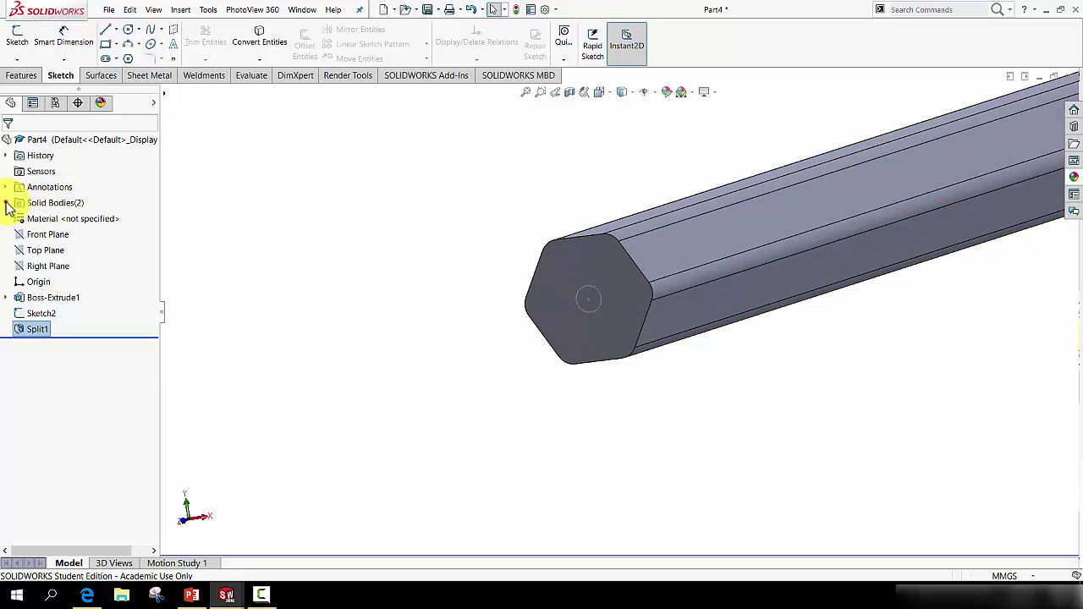
# Step: Hide the cylindrical core body and the outer hexagonal body produced by the split
pyautogui.click(7, 203)
pyautogui.click(42, 218)
pyautogui.click(47, 234)
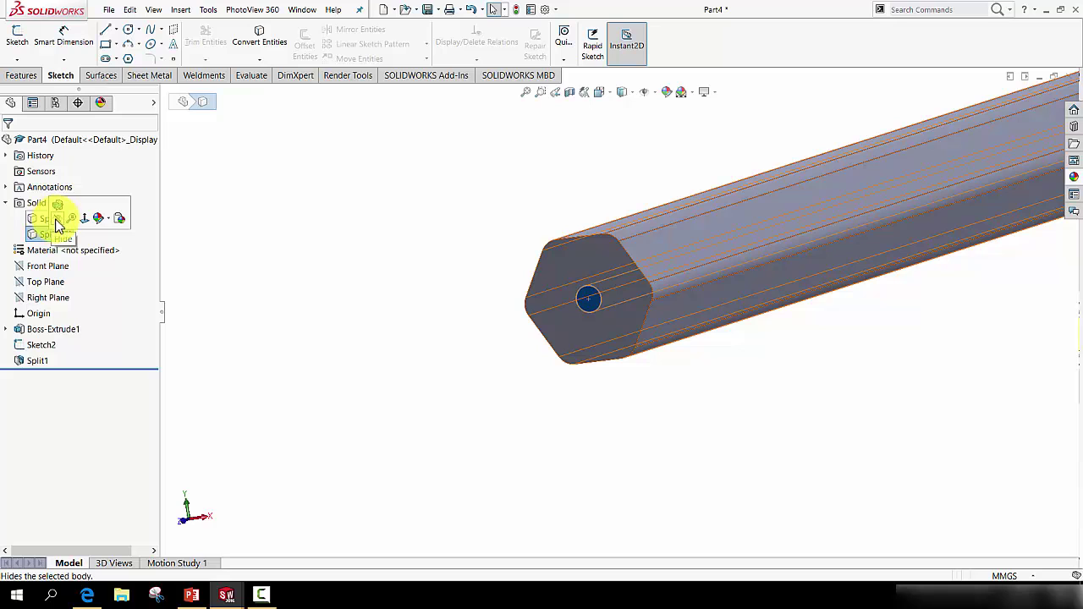
pyautogui.click(57, 221)
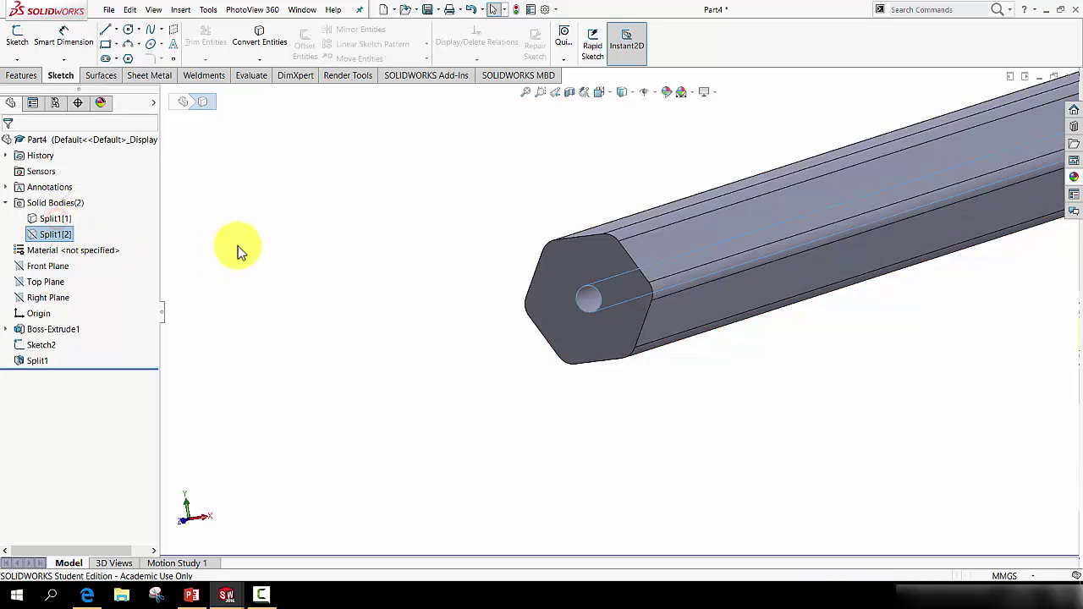
pyautogui.rightClick(52, 222)
pyautogui.click(63, 204)
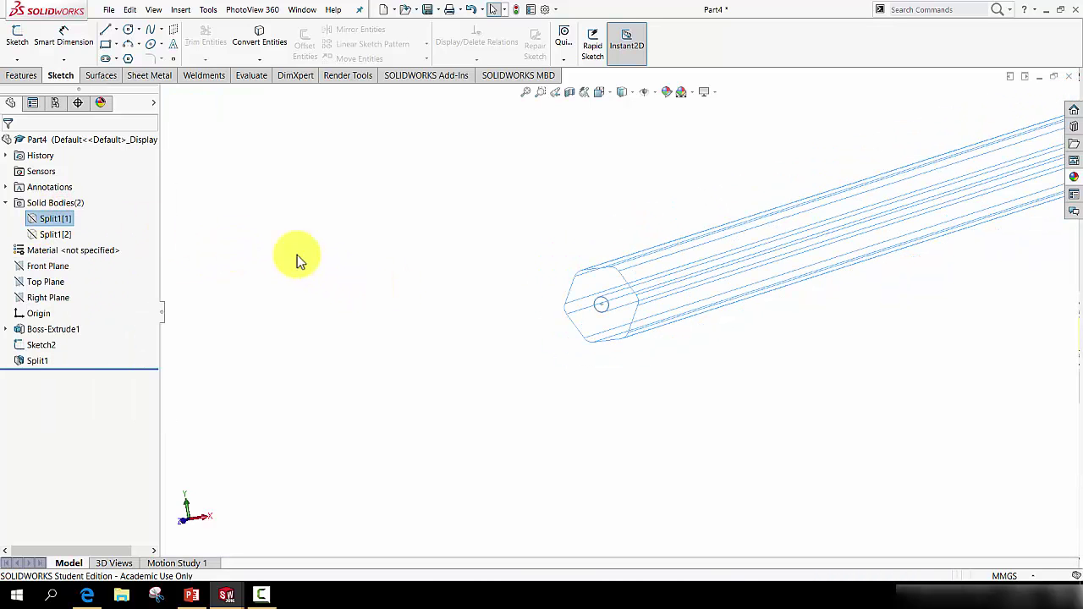
# Step: Show the outer hexagonal body and the cylindrical core body again
pyautogui.rightClick(66, 219)
pyautogui.click(64, 198)
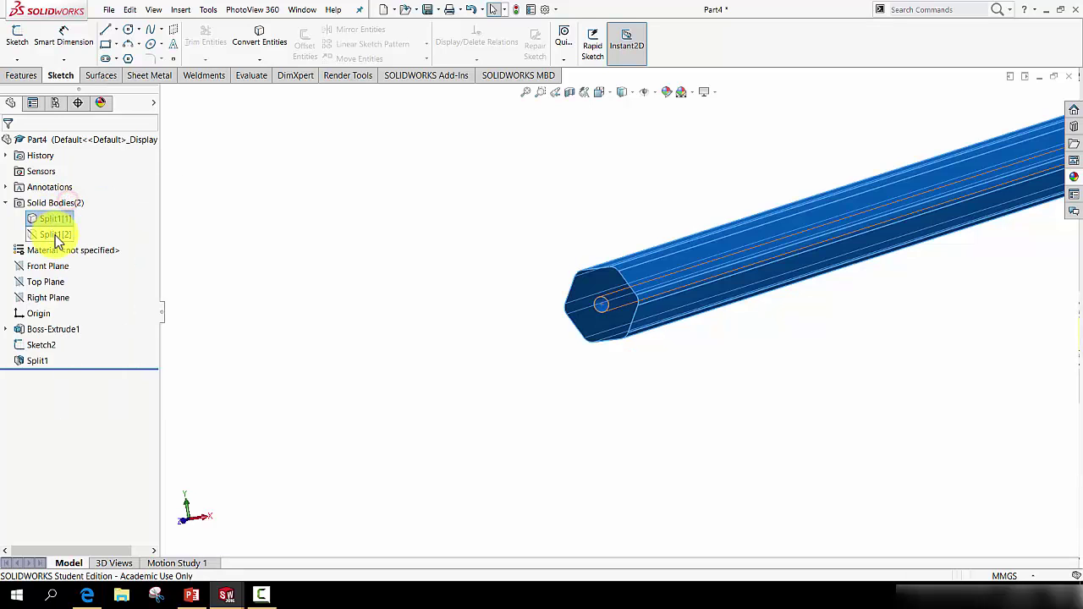
pyautogui.rightClick(59, 234)
pyautogui.click(64, 204)
pyautogui.scroll(4, 604, 327)
pyautogui.scroll(-5, 627, 260)
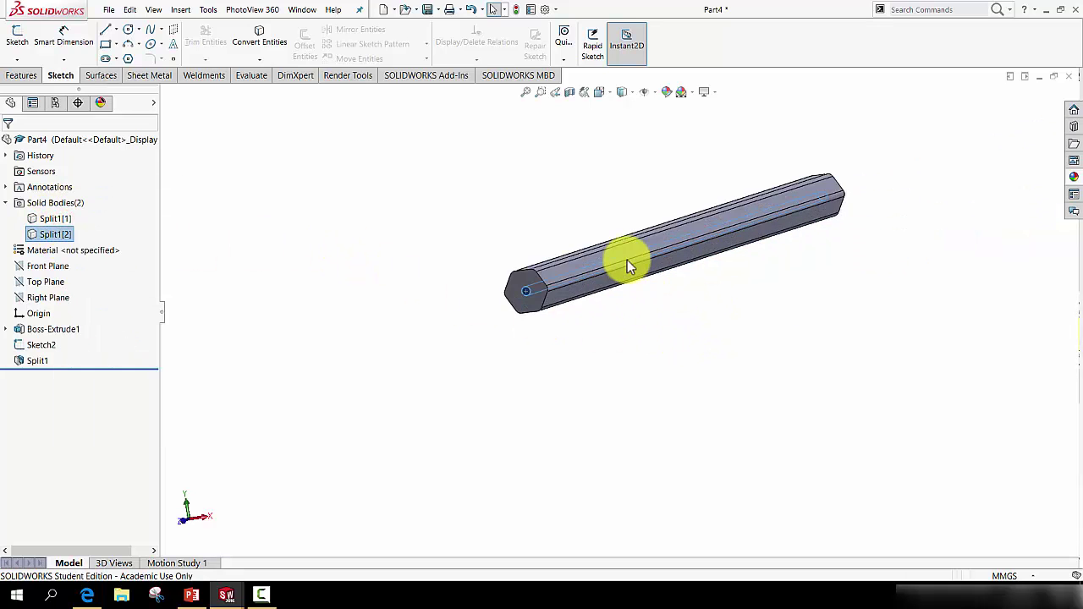
pyautogui.moveTo(609, 263); pyautogui.dragTo(607, 287, button='middle')
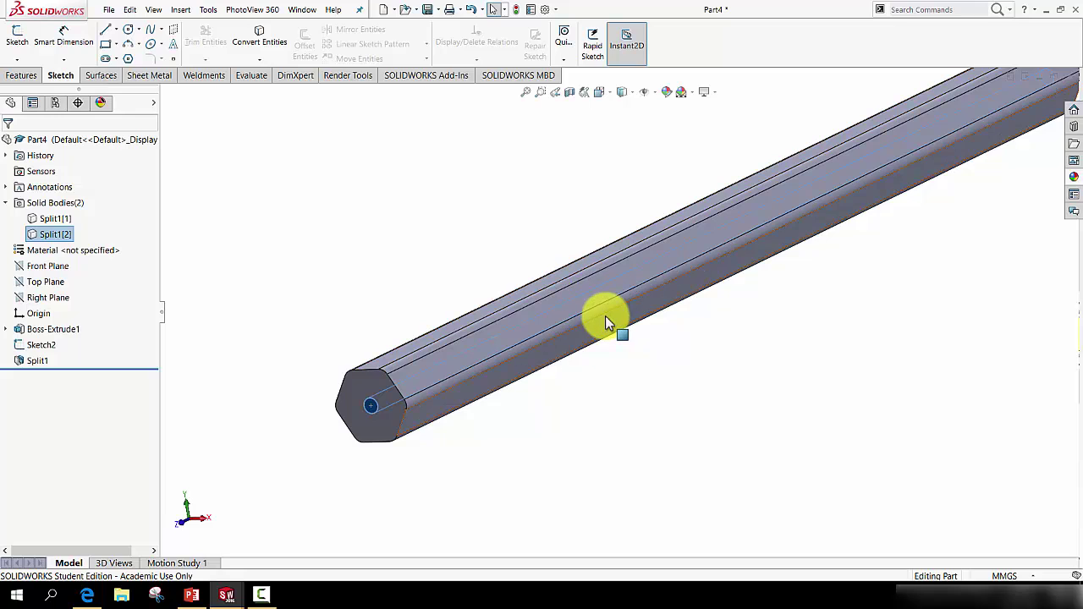
pyautogui.scroll(-3, 482, 408)
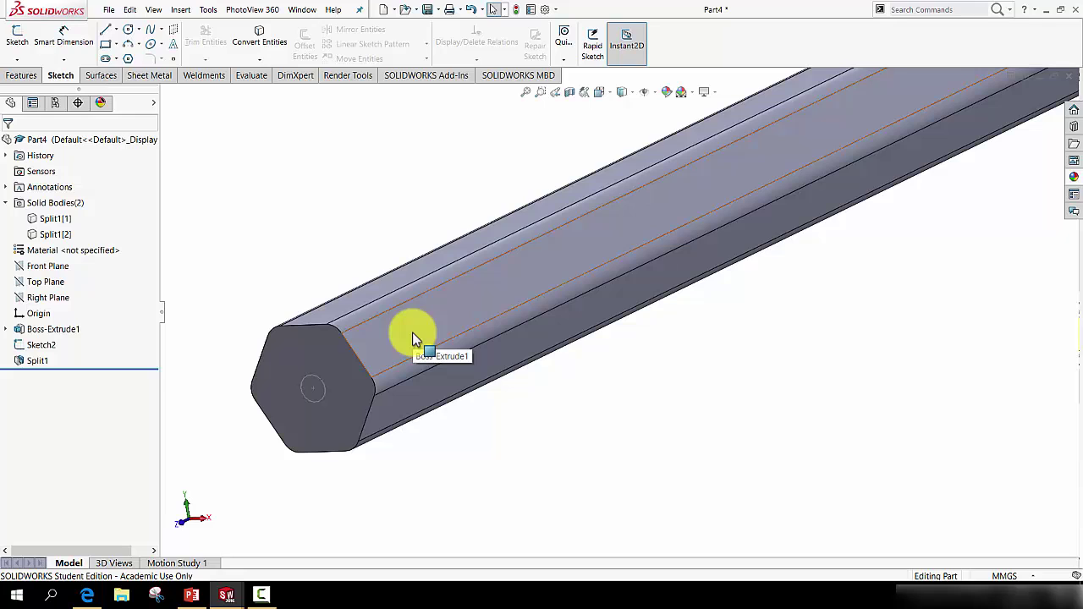
pyautogui.scroll(1, 412, 332)
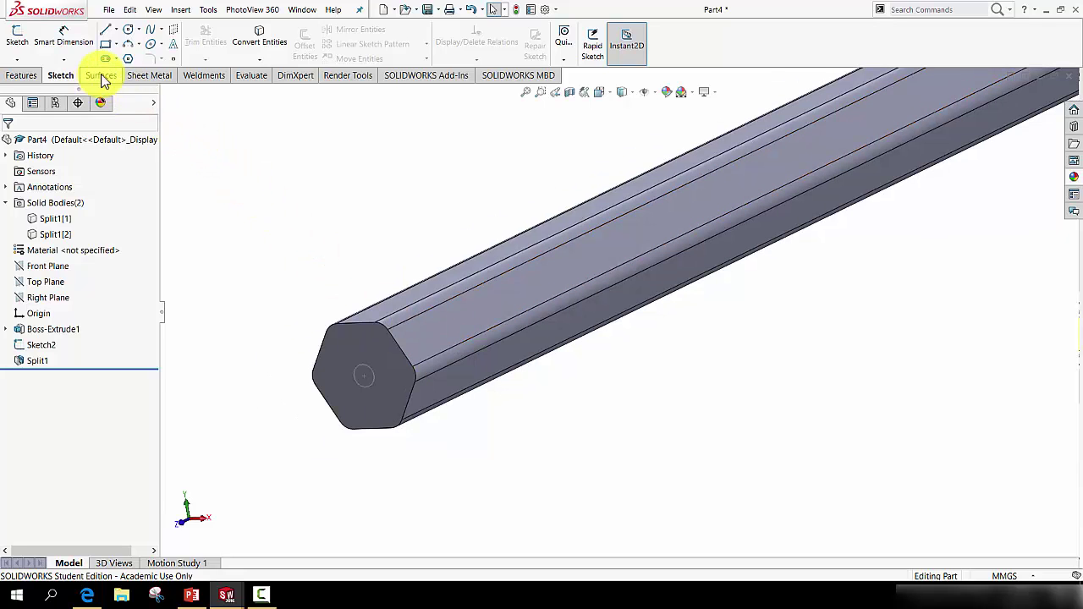
pyautogui.rightClick(192, 79)
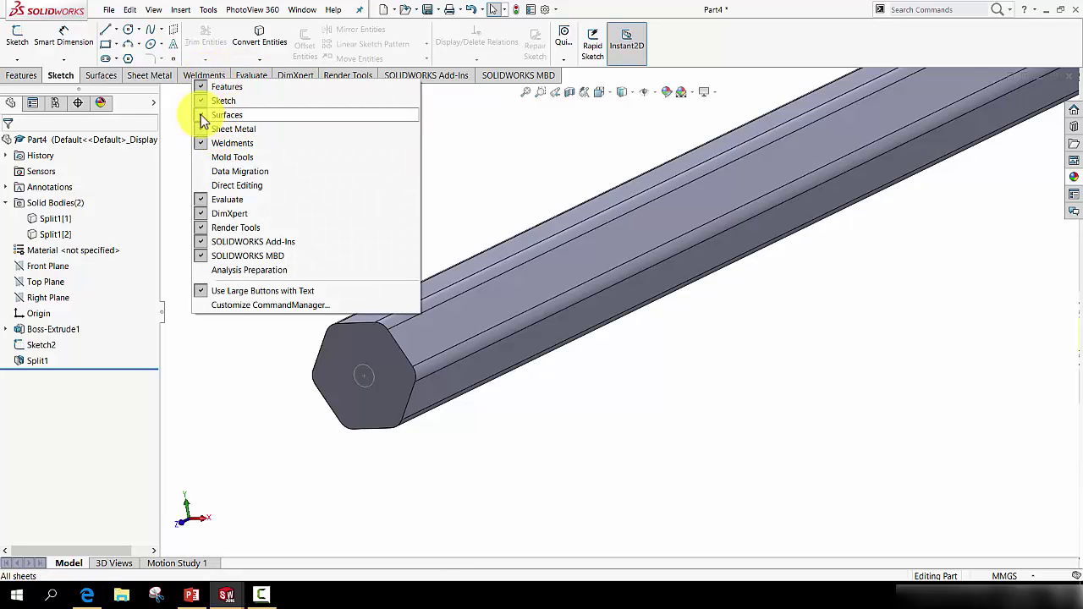
pyautogui.click(442, 135)
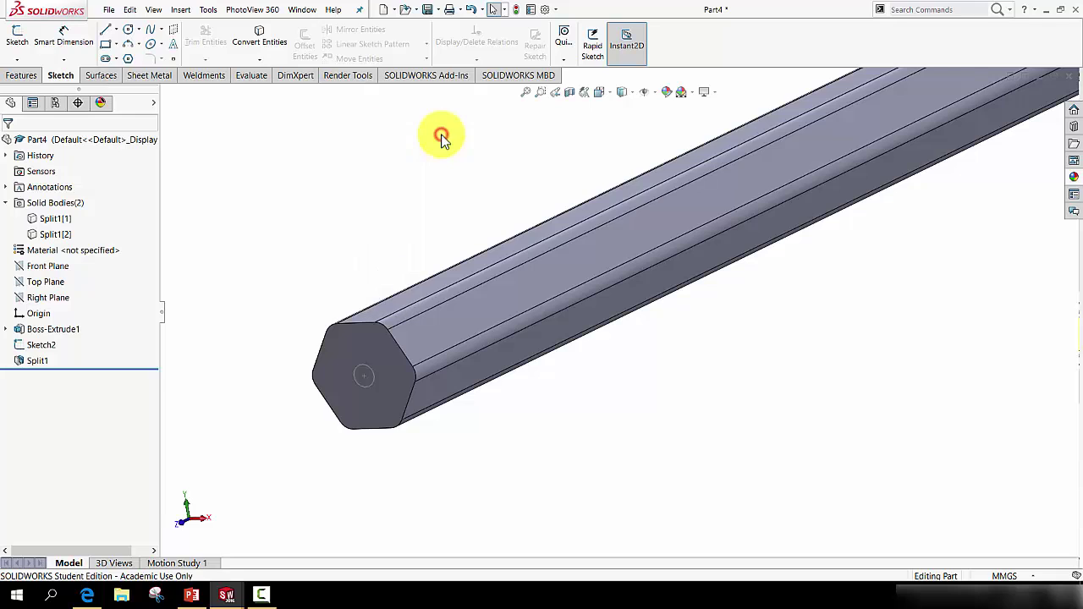
# Step: Start a Knit Surface and select five adjacent long faces on the bar, including the rounded edge faces
pyautogui.click(101, 75)
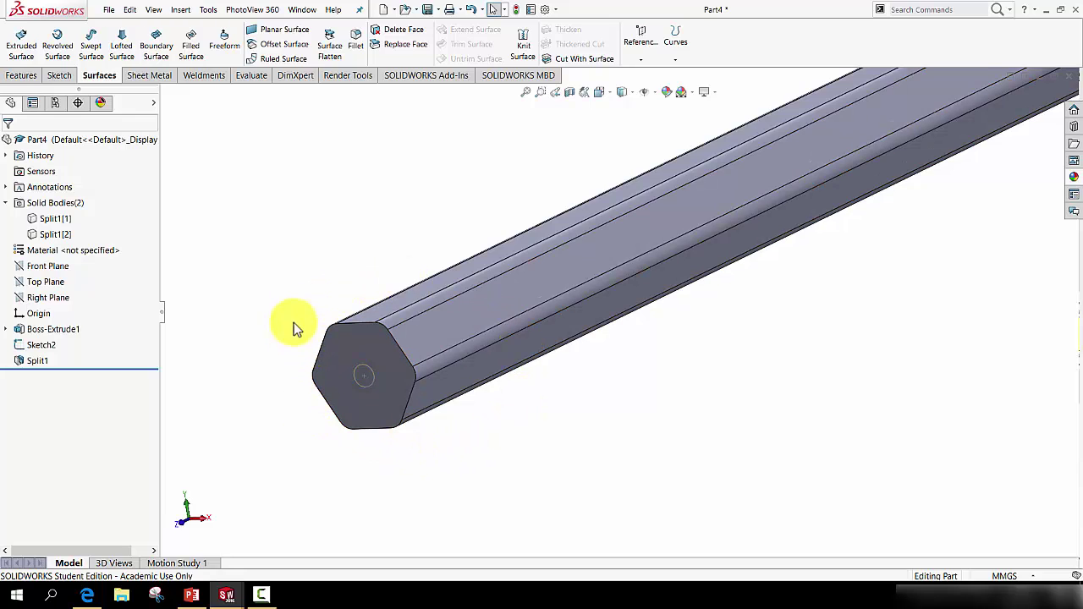
pyautogui.click(522, 44)
pyautogui.click(436, 295)
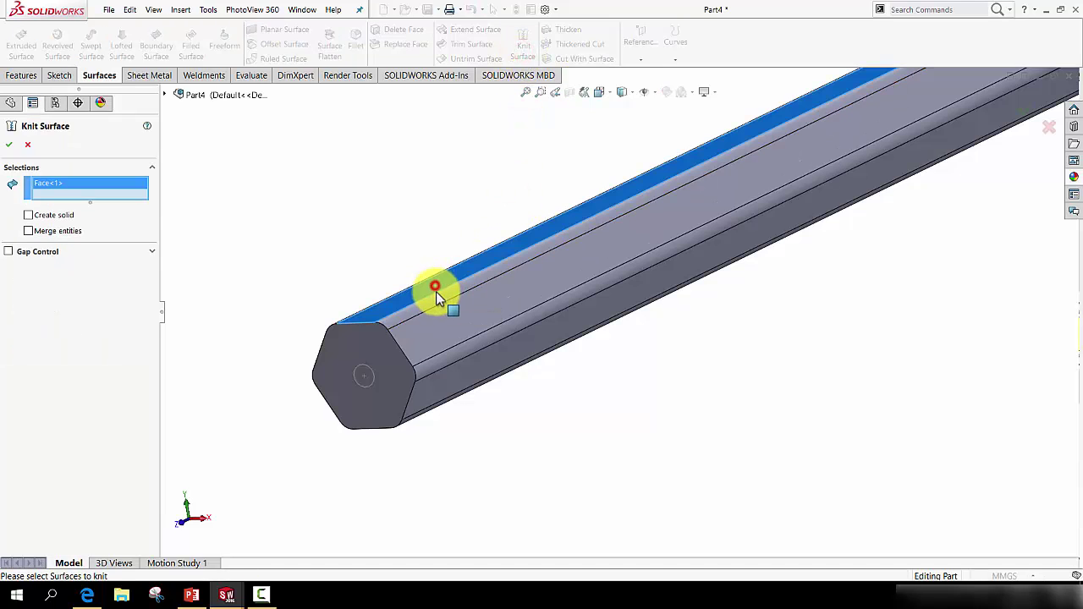
pyautogui.click(443, 315)
pyautogui.click(454, 337)
pyautogui.click(459, 351)
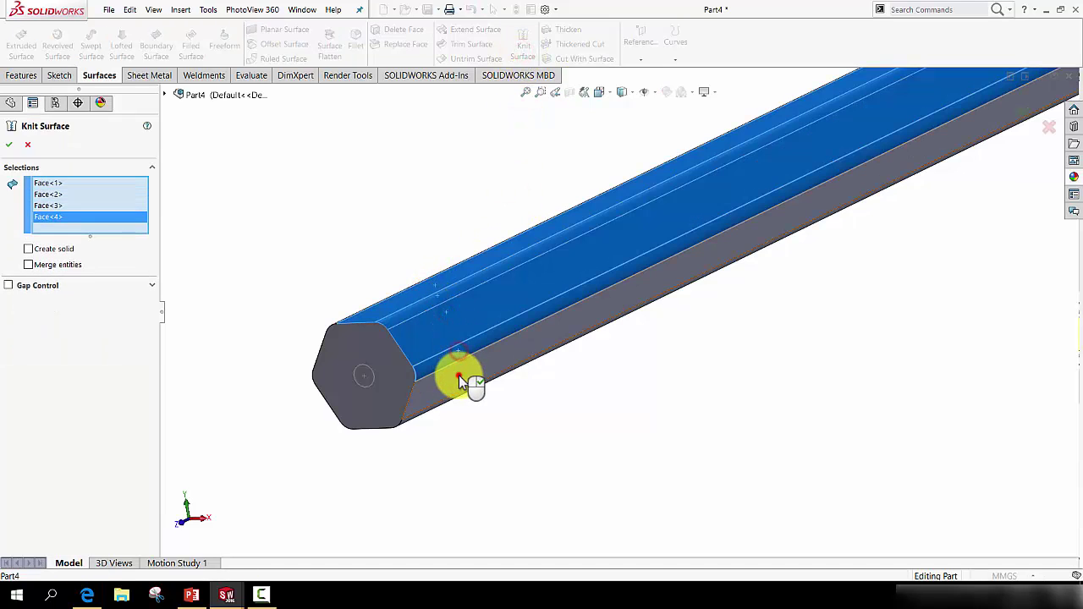
pyautogui.click(464, 378)
# Step: Add the remaining seven flat and rounded long faces to the selection and create the knit surface
pyautogui.moveTo(435, 367); pyautogui.dragTo(457, 279, button='middle')
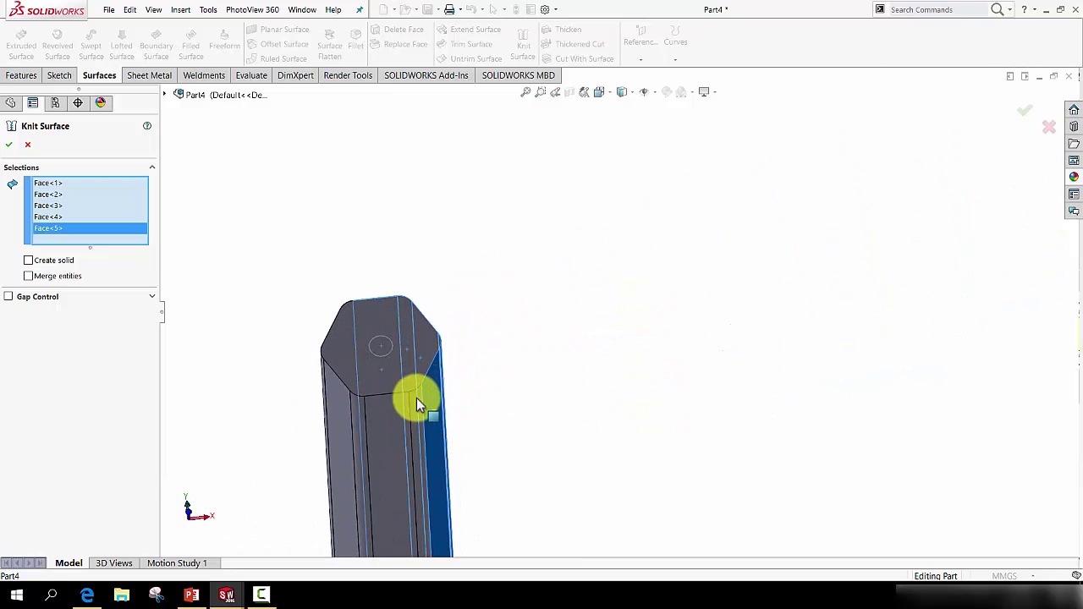
pyautogui.click(417, 399)
pyautogui.click(368, 407)
pyautogui.click(360, 412)
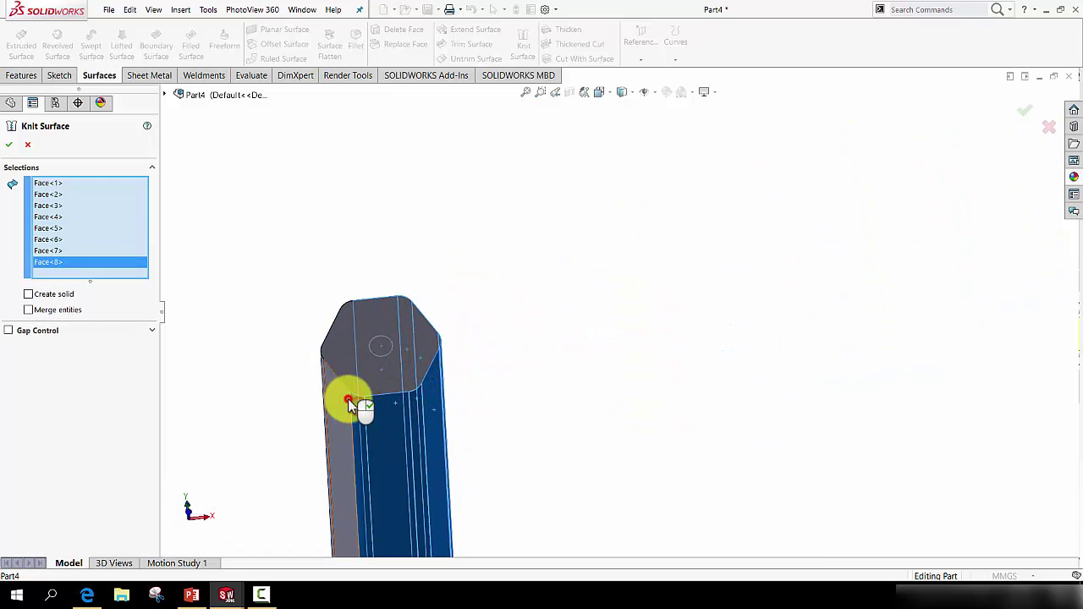
pyautogui.click(360, 404)
pyautogui.moveTo(382, 380); pyautogui.dragTo(339, 364, button='middle')
pyautogui.click(320, 360)
pyautogui.click(315, 346)
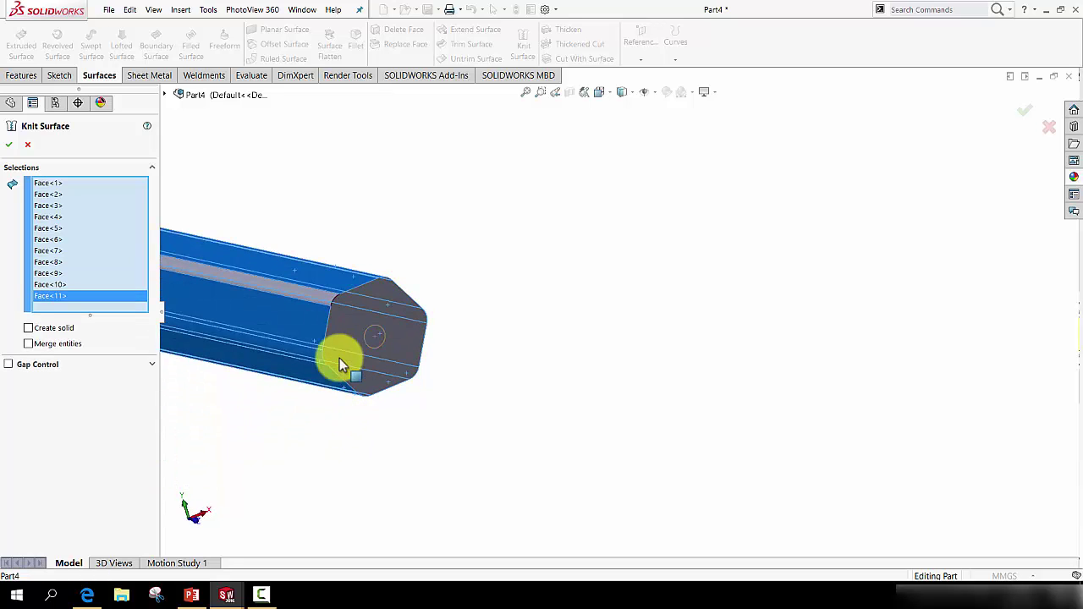
pyautogui.click(326, 300)
pyautogui.moveTo(363, 314); pyautogui.dragTo(386, 374, button='middle')
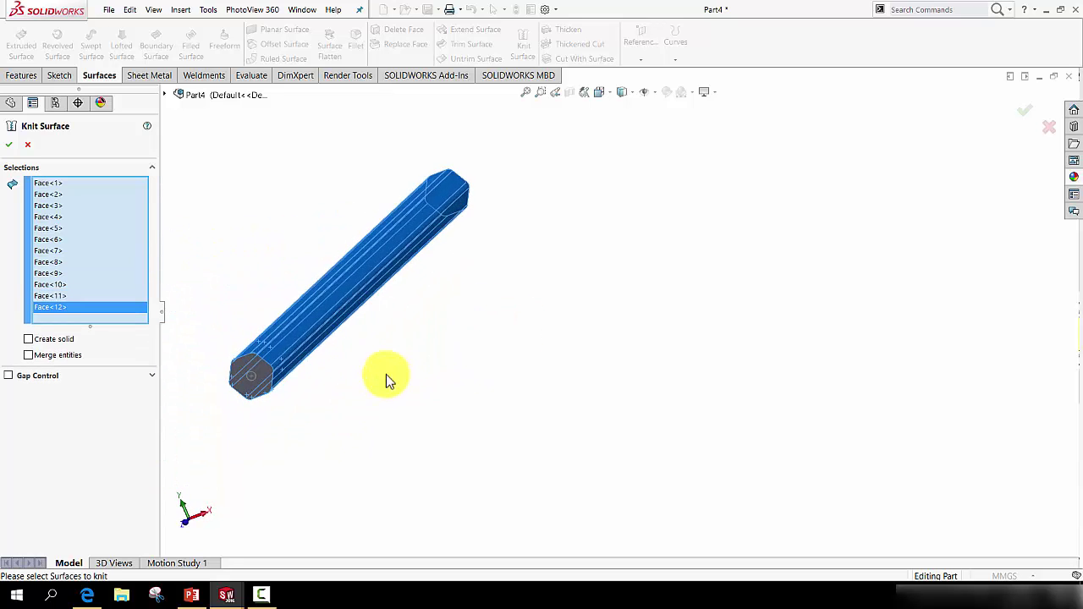
pyautogui.click(9, 145)
# Step: Examine the knitted surface body by locating it among the surface bodies and highlighting it on the bar
pyautogui.scroll(4, 319, 327)
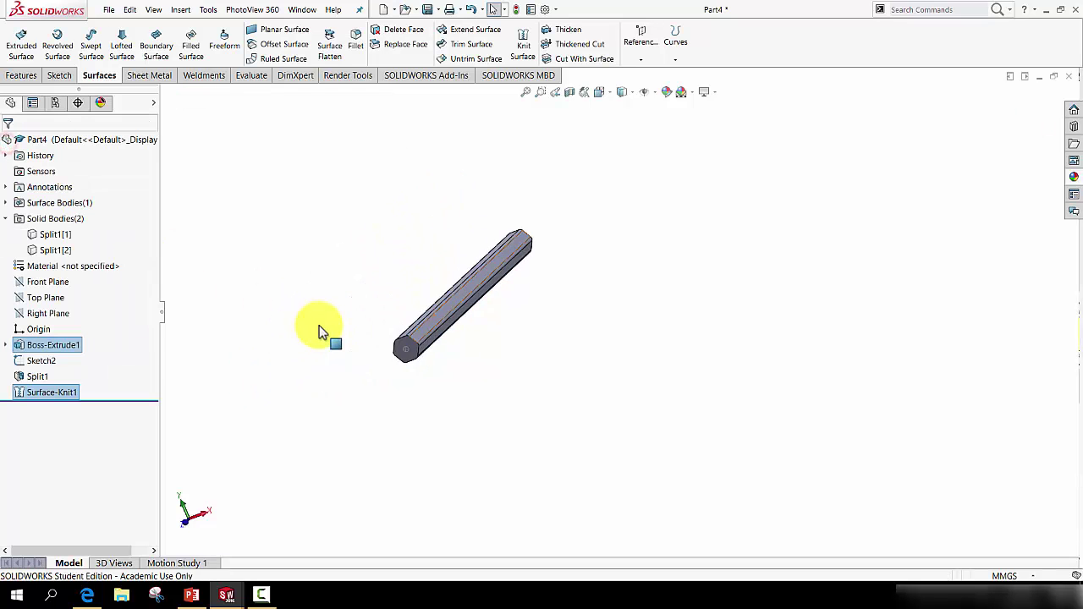
pyautogui.scroll(-1, 457, 350)
pyautogui.scroll(-3, 456, 351)
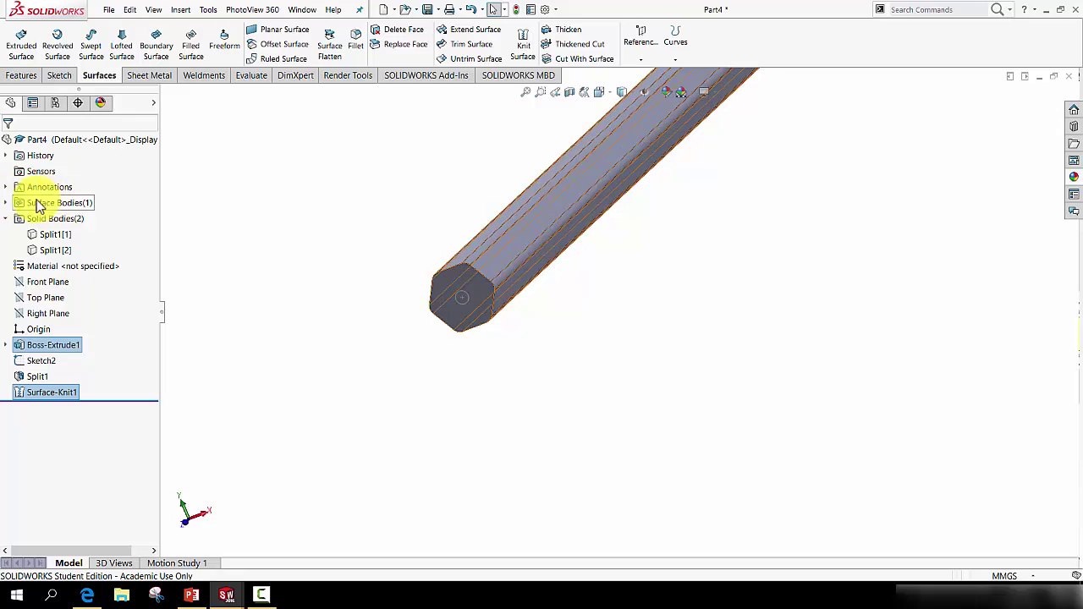
pyautogui.click(6, 203)
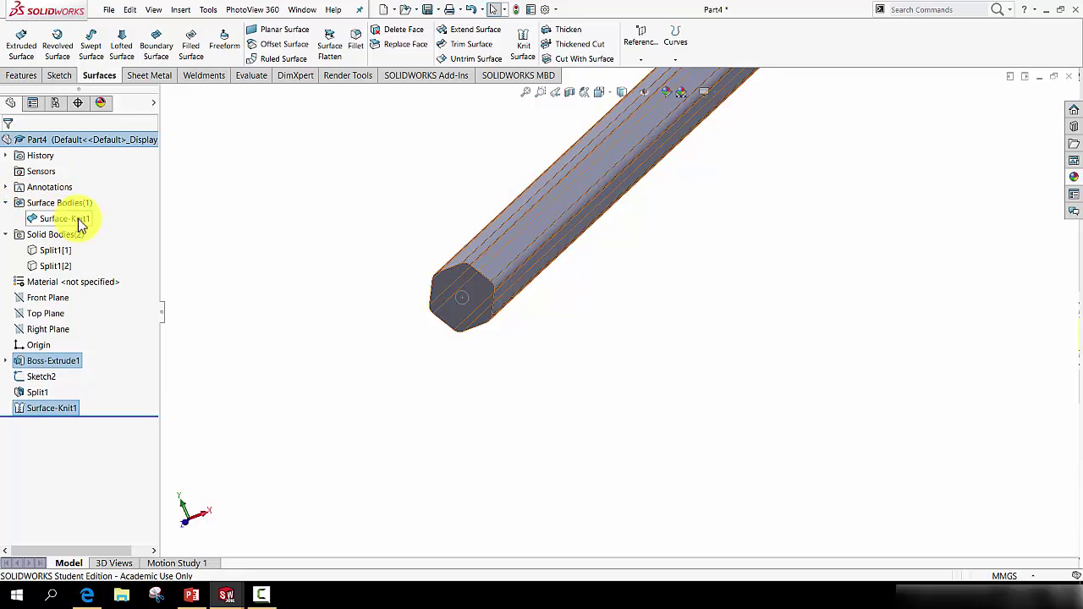
pyautogui.scroll(2, 592, 298)
pyautogui.scroll(-6, 596, 300)
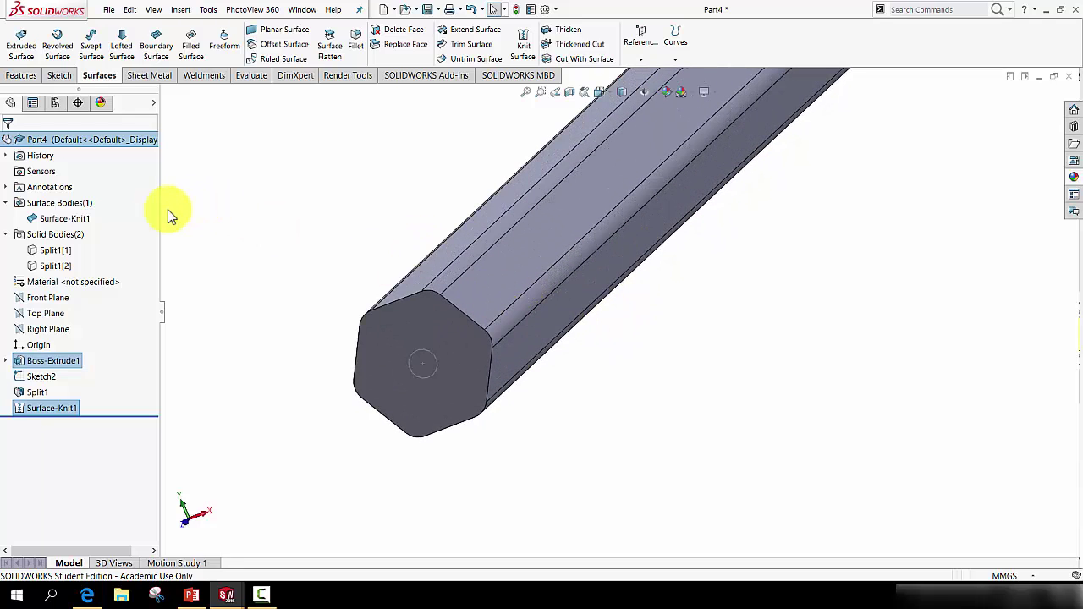
pyautogui.click(88, 219)
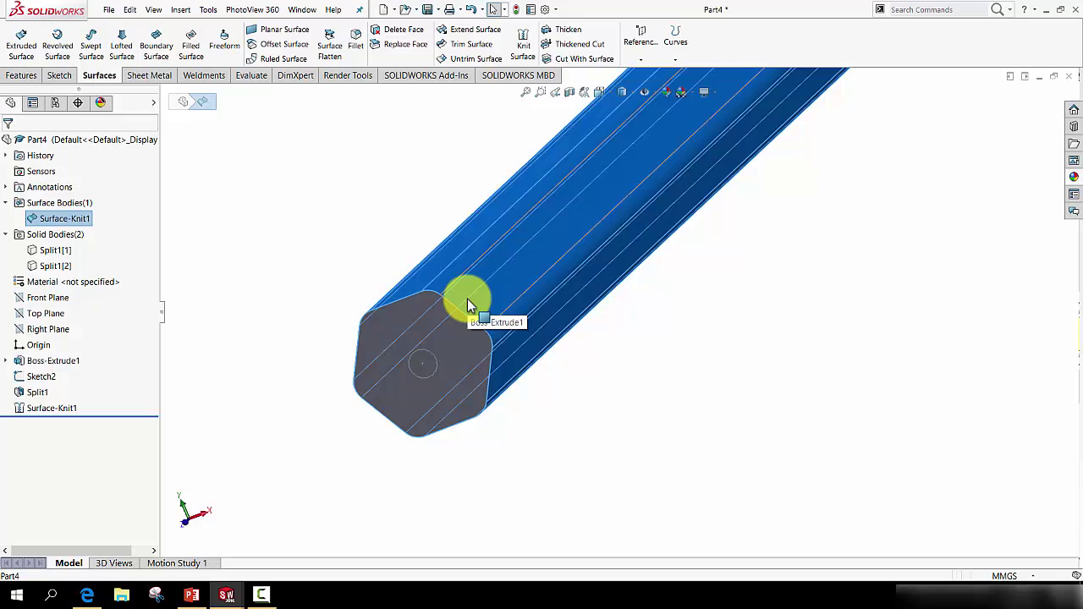
pyautogui.click(362, 235)
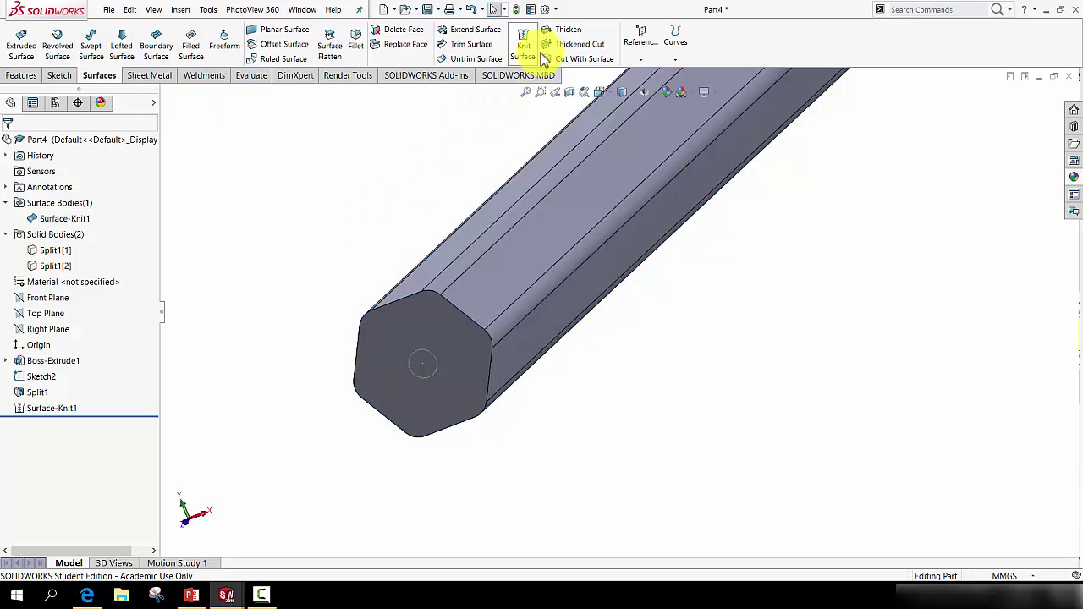
# Step: Start a Thicken feature and select the knitted surface body as the surface to thicken
pyautogui.click(560, 32)
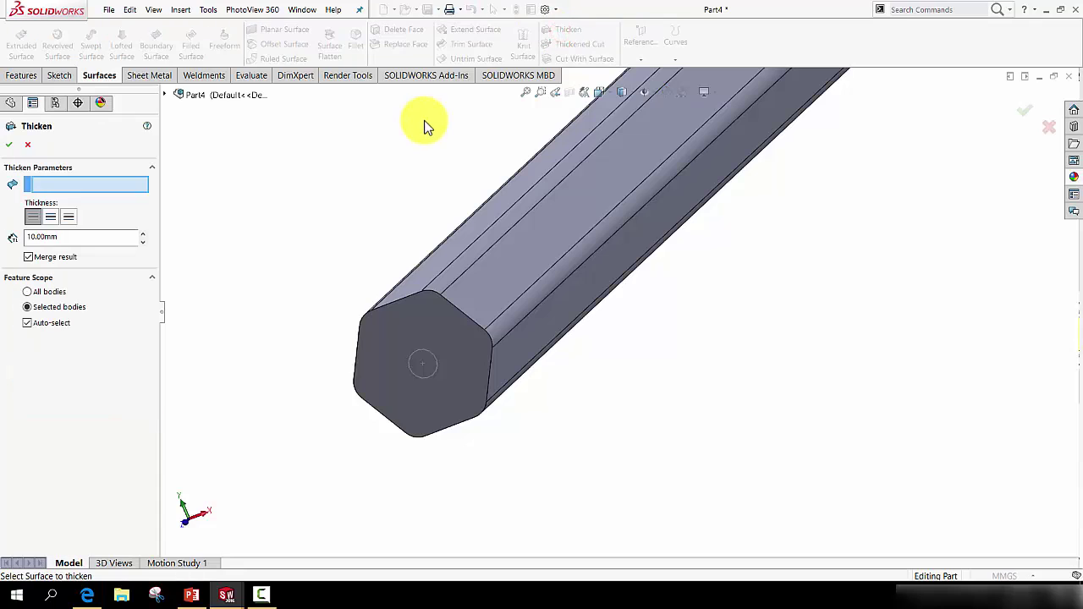
pyautogui.click(171, 95)
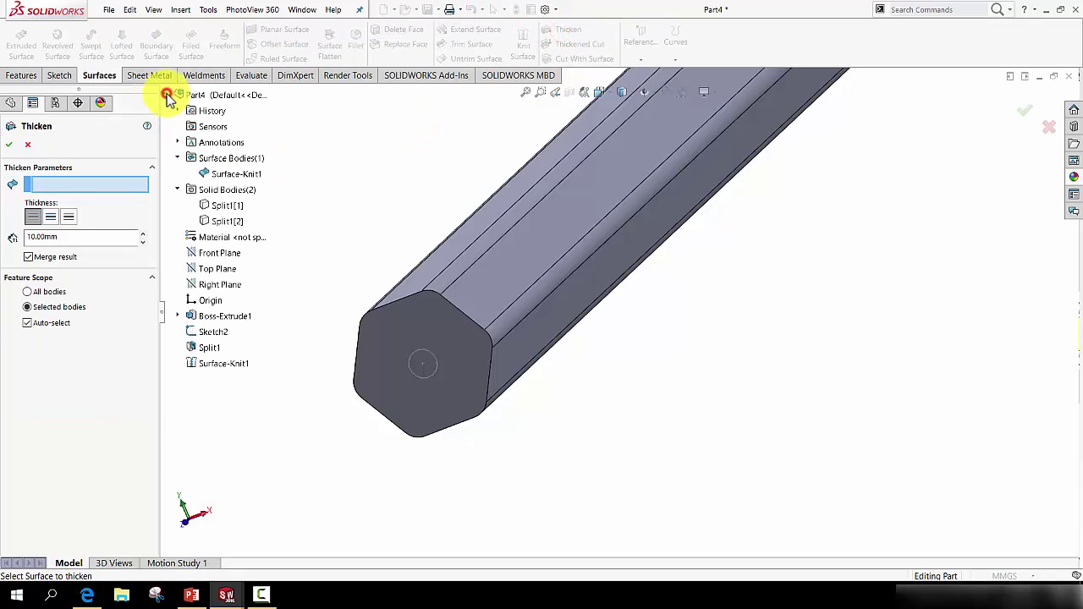
pyautogui.click(223, 174)
pyautogui.scroll(3, 483, 319)
pyautogui.moveTo(483, 319); pyautogui.dragTo(484, 288, button='middle')
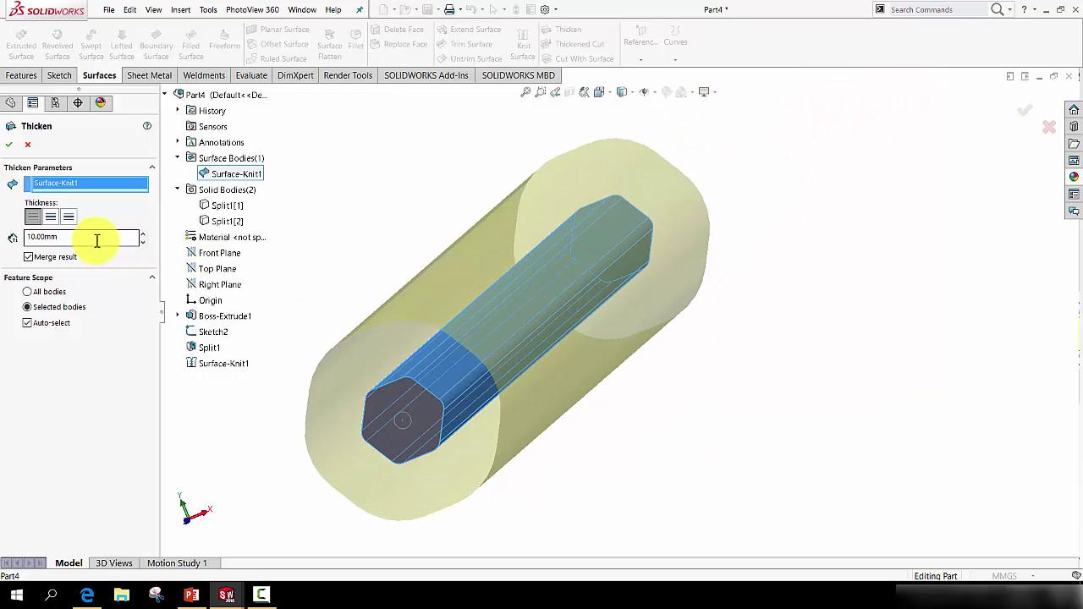
# Step: Thicken the knitted surface by 0.1 mm on its outer side only, with Merge result off so the coating stays a separate body
pyautogui.moveTo(78, 239); pyautogui.dragTo(28, 240)
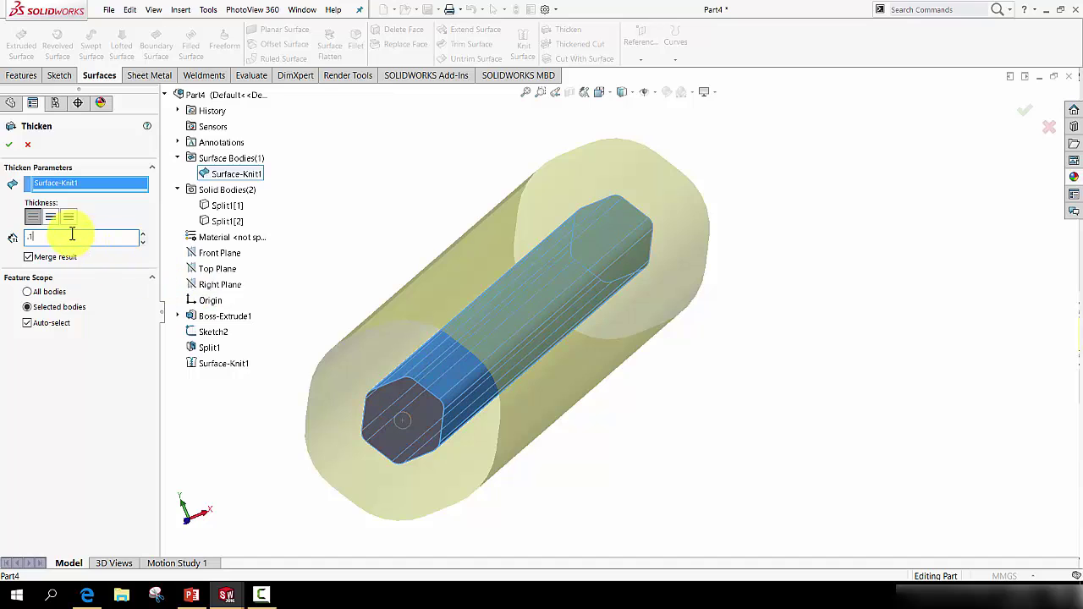
pyautogui.click(46, 217)
pyautogui.click(67, 218)
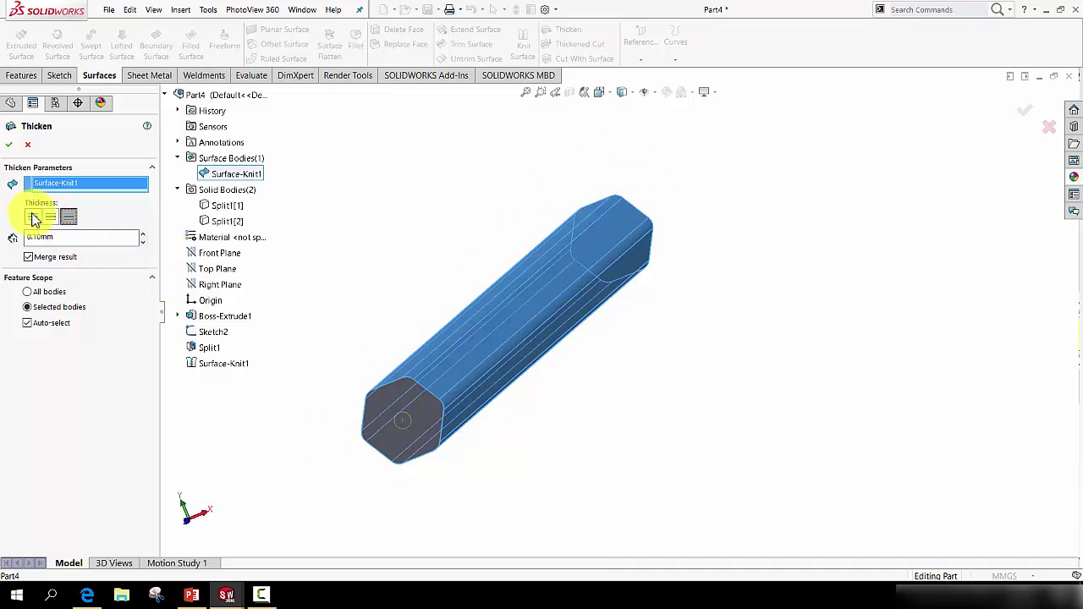
pyautogui.click(33, 218)
pyautogui.click(67, 217)
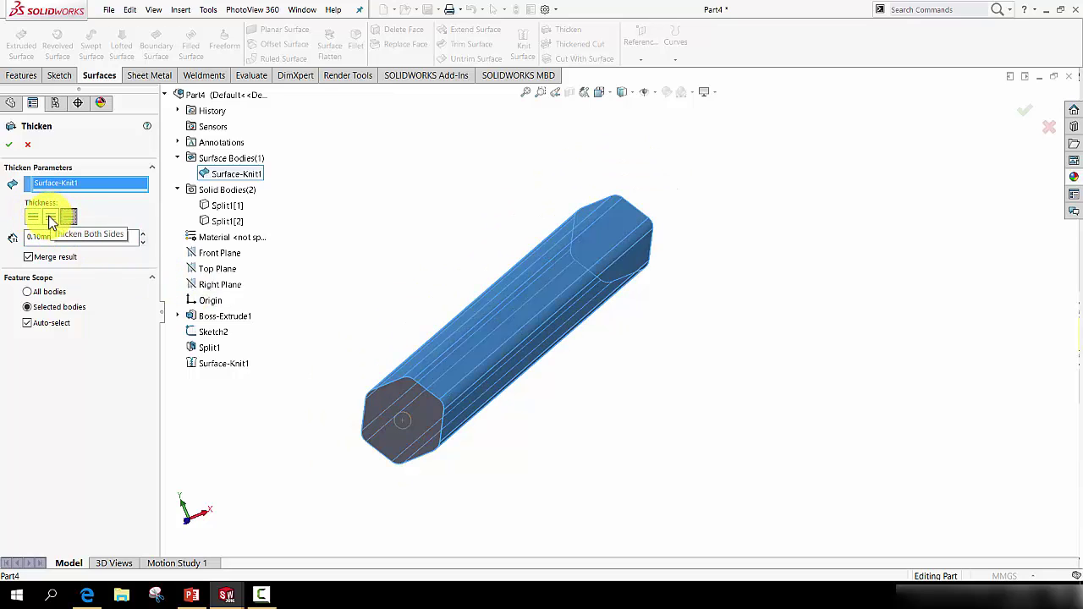
pyautogui.click(33, 217)
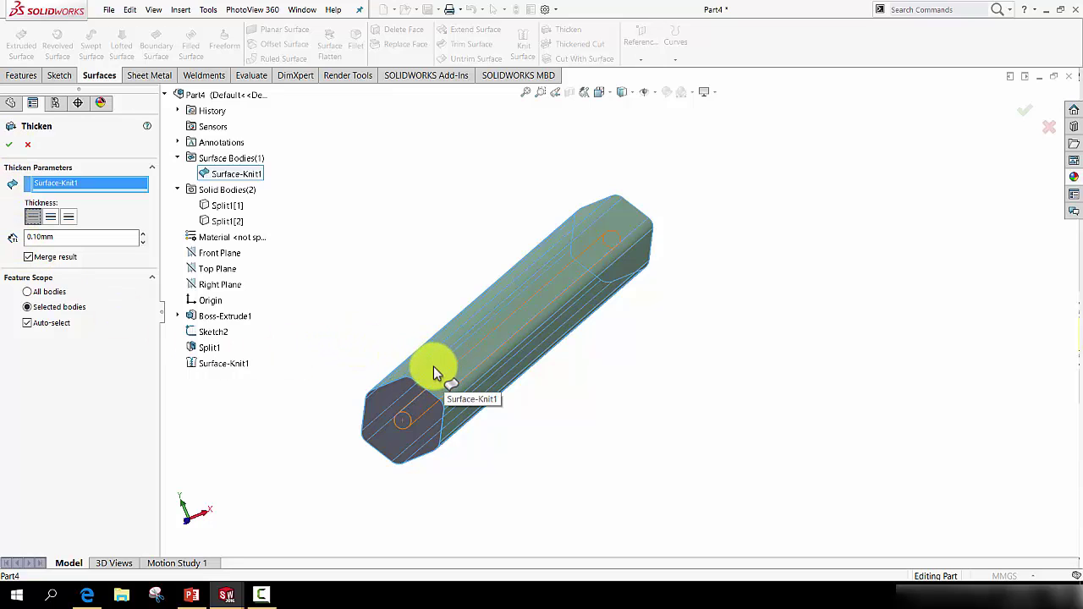
pyautogui.click(29, 257)
pyautogui.click(10, 148)
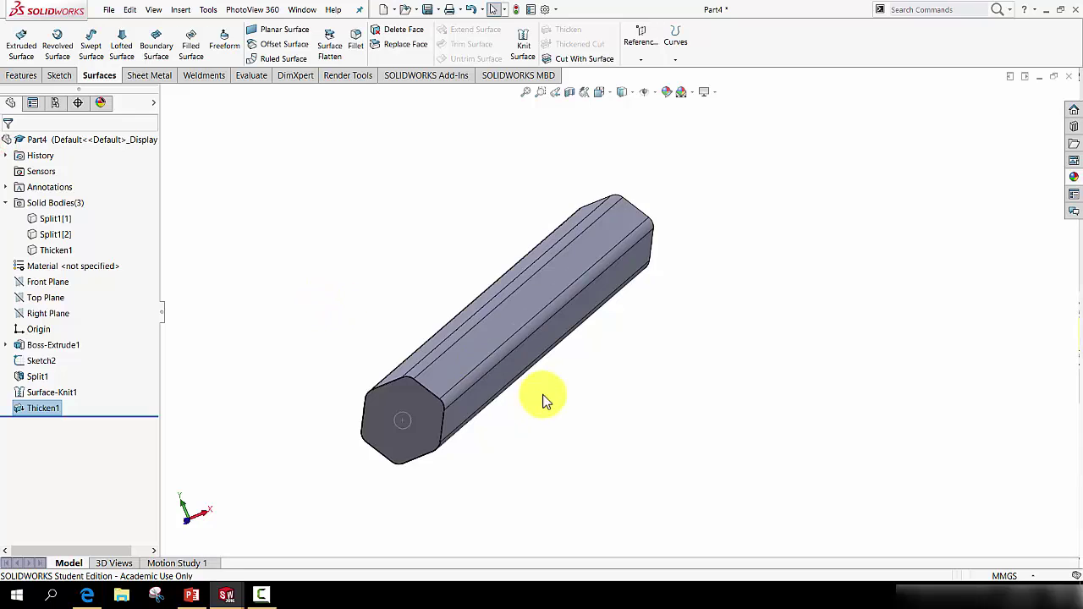
# Step: Apply the red high gloss plastic appearance to the whole thickened coating body
pyautogui.scroll(-5, 514, 368)
pyautogui.scroll(-3, 509, 353)
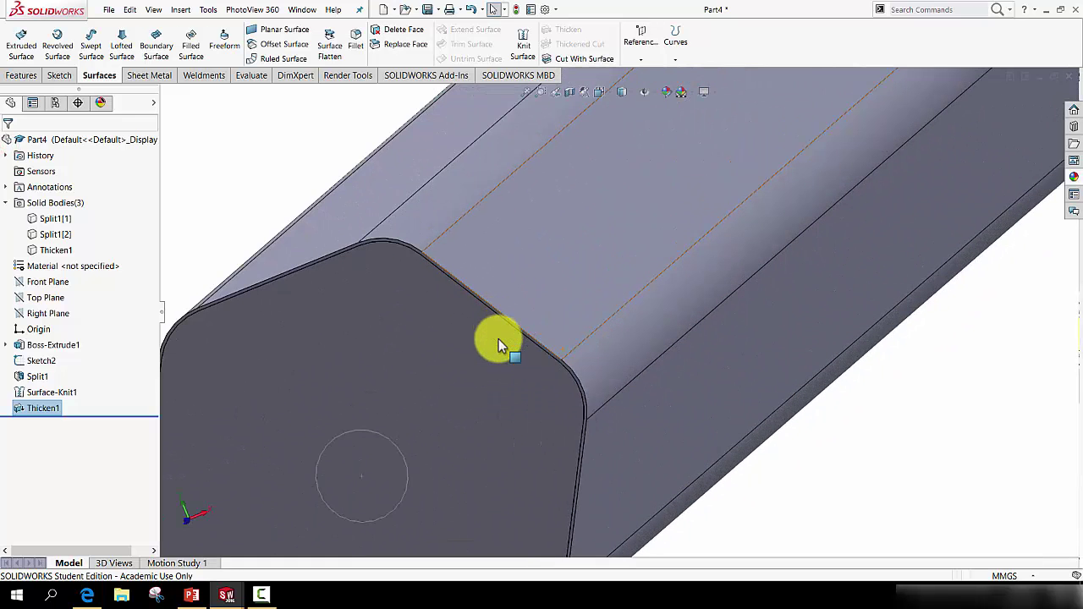
pyautogui.scroll(5, 508, 343)
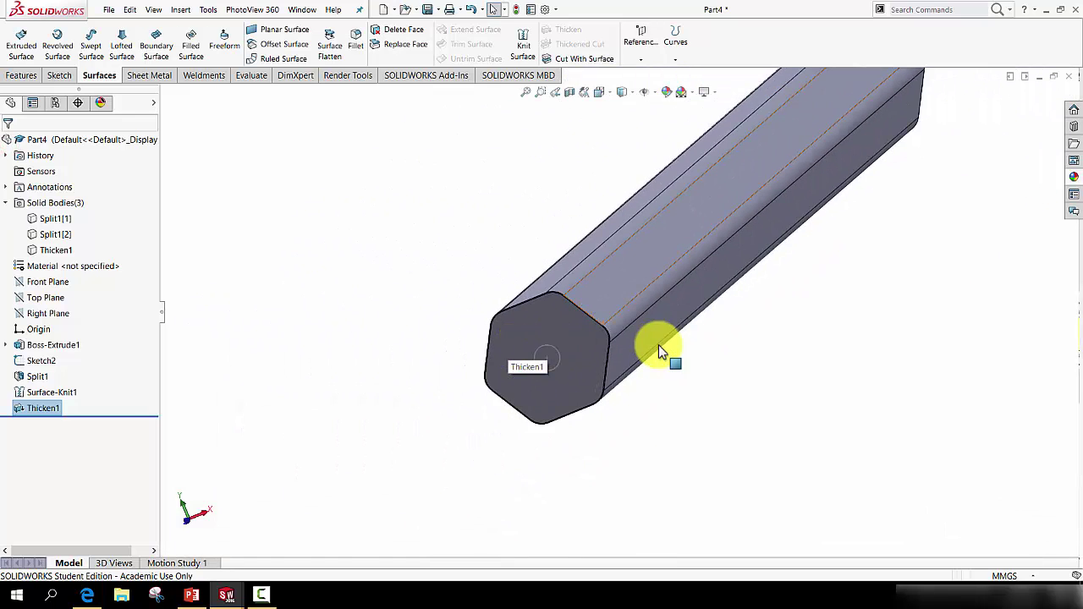
pyautogui.click(1070, 178)
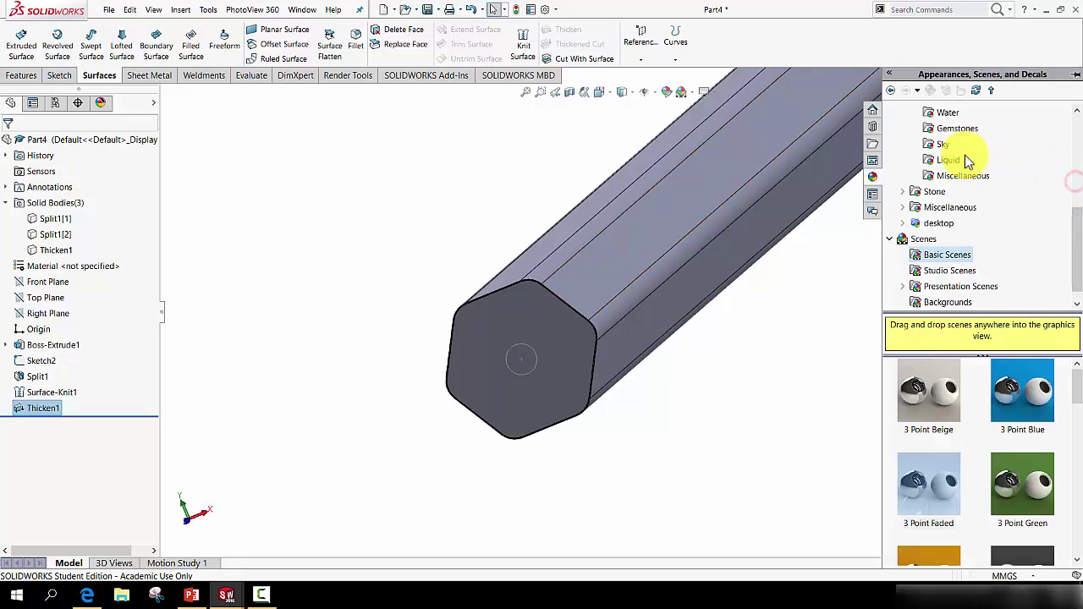
pyautogui.scroll(5, 939, 168)
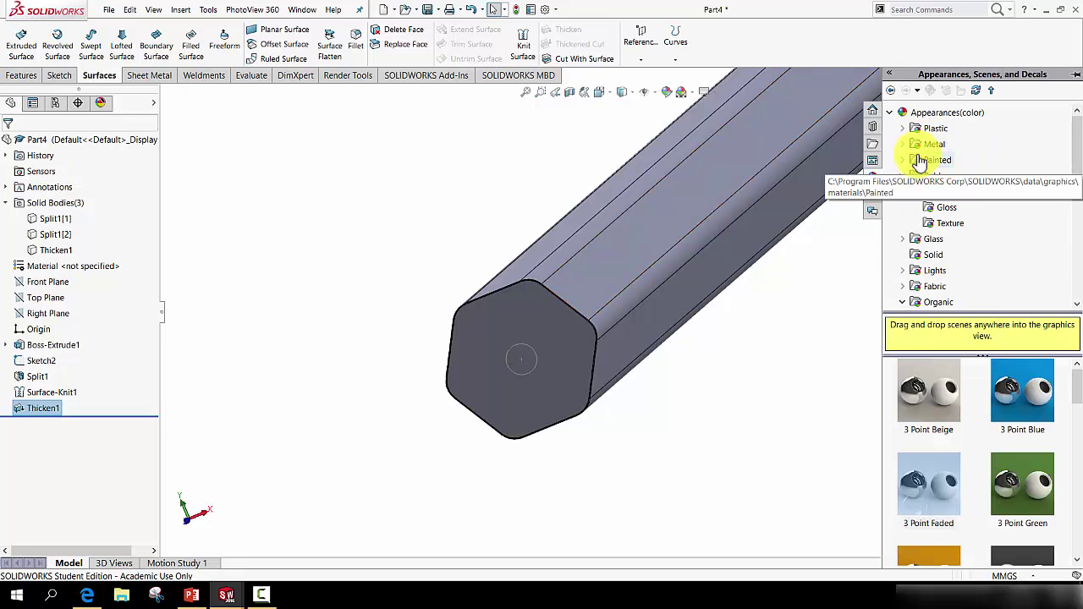
pyautogui.click(903, 129)
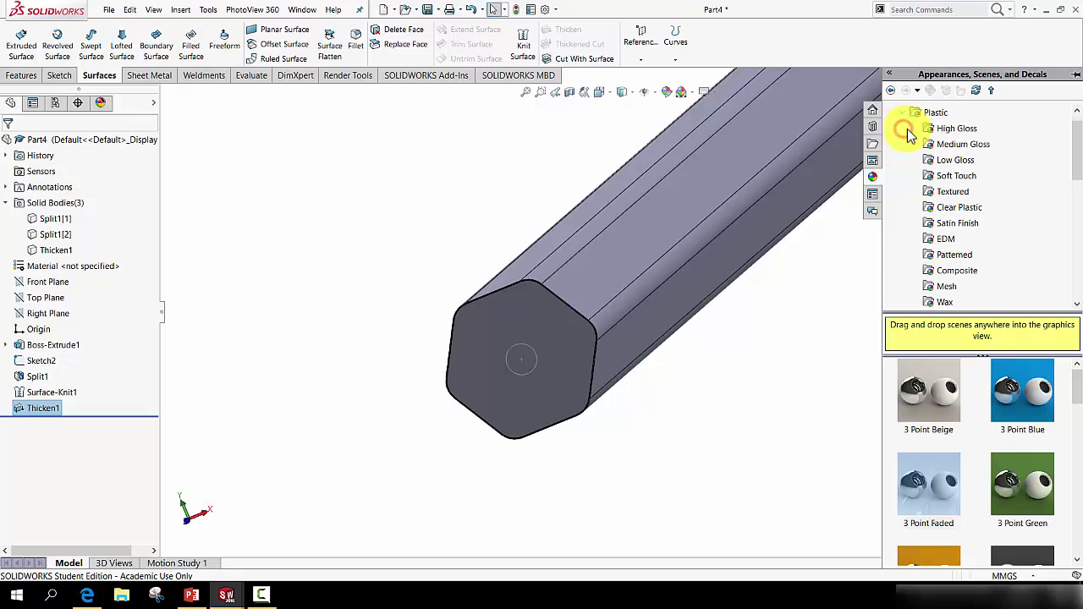
pyautogui.click(943, 131)
pyautogui.scroll(-3, 948, 391)
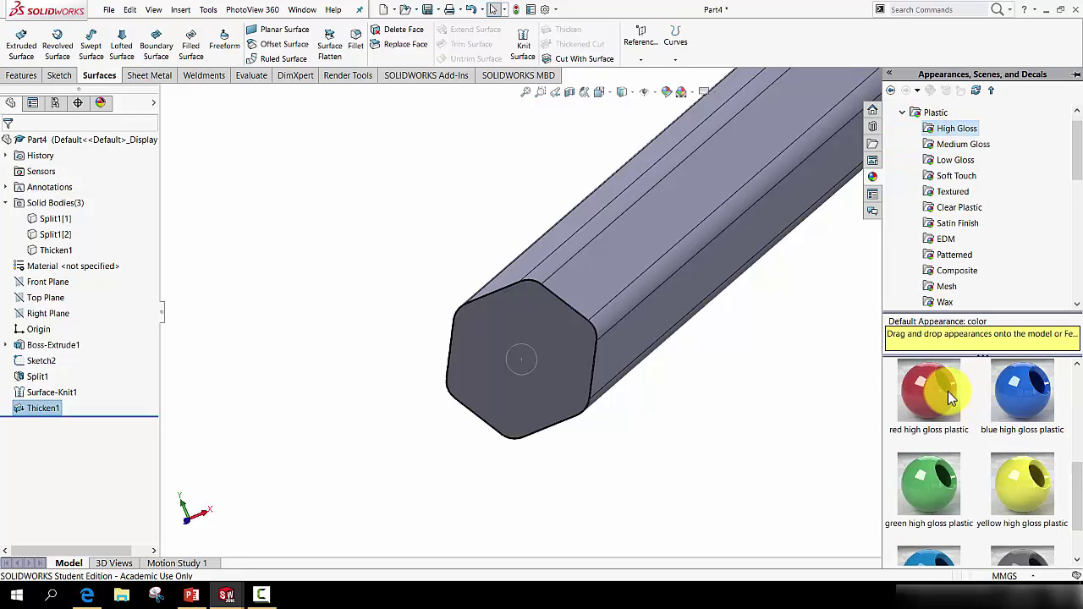
pyautogui.moveTo(931, 390); pyautogui.dragTo(653, 217)
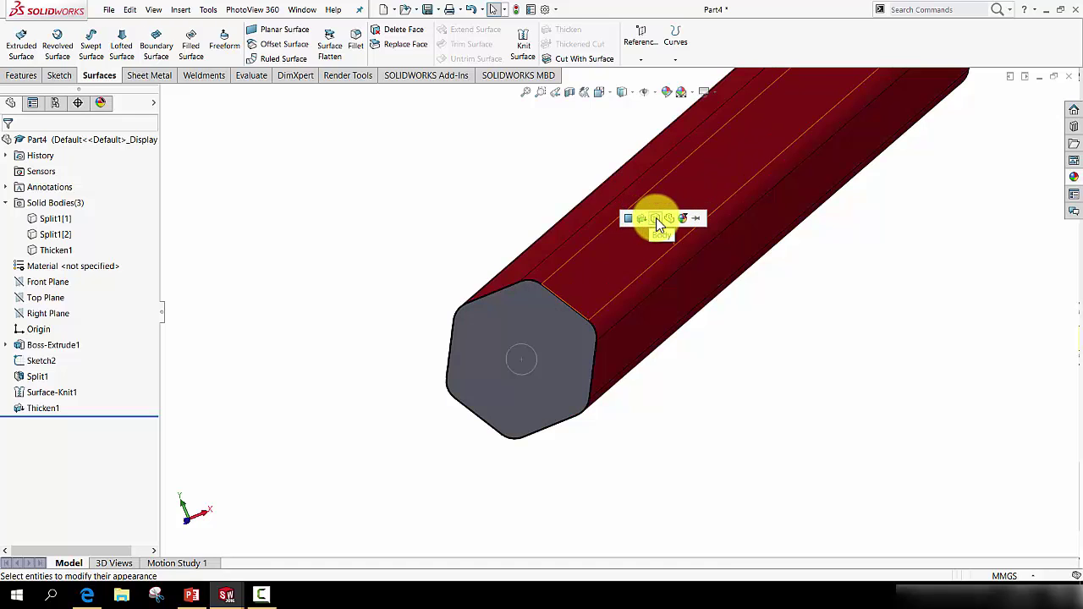
pyautogui.click(657, 219)
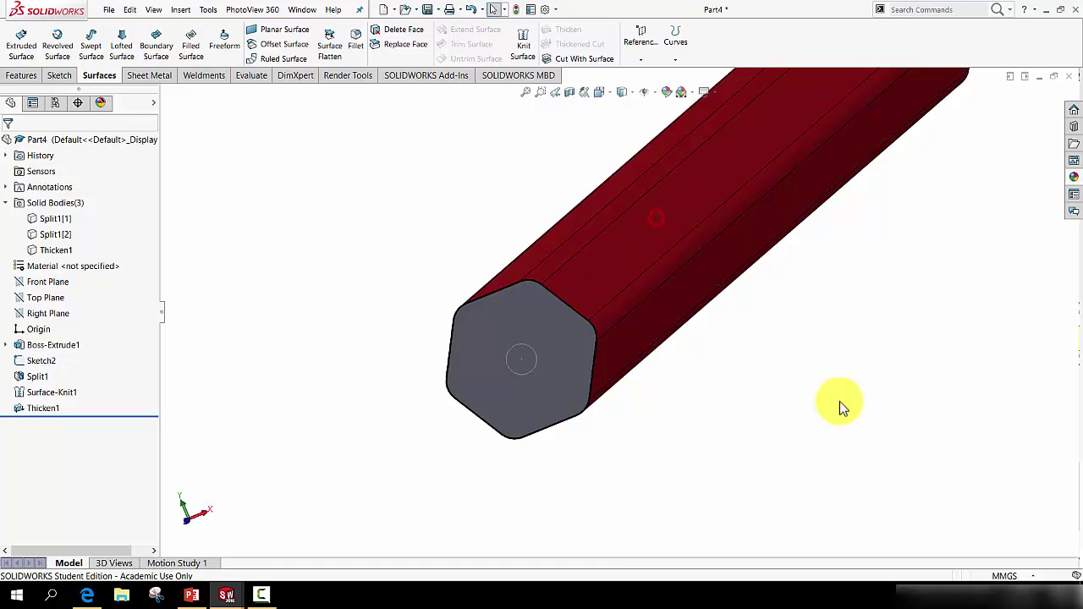
# Step: Apply the unfinished pine endgrain wood appearance to the whole hexagonal body inside the coating
pyautogui.click(1073, 187)
pyautogui.click(904, 112)
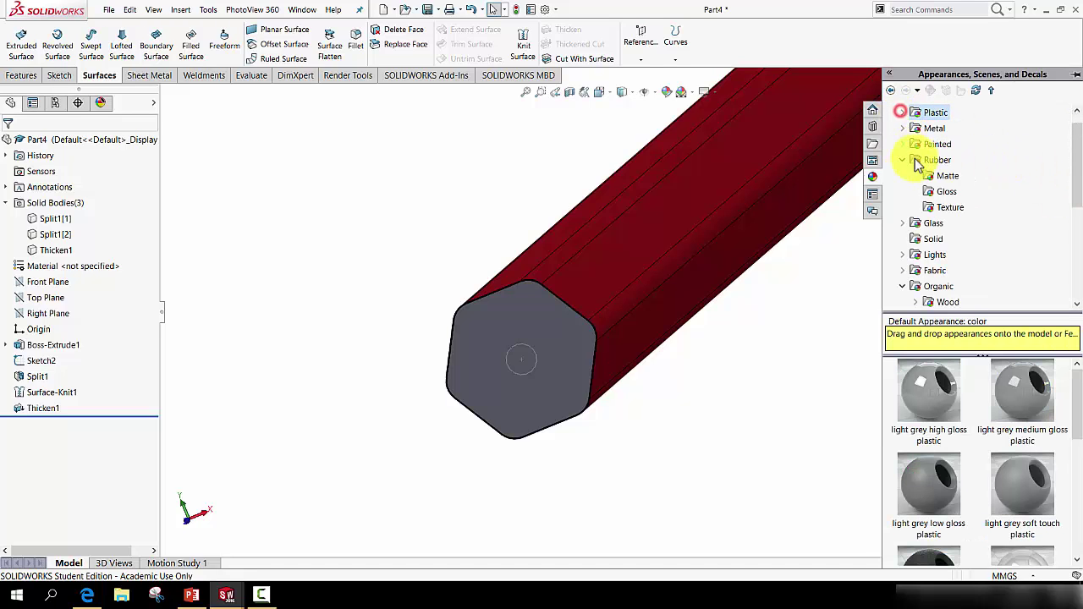
pyautogui.scroll(-3, 918, 279)
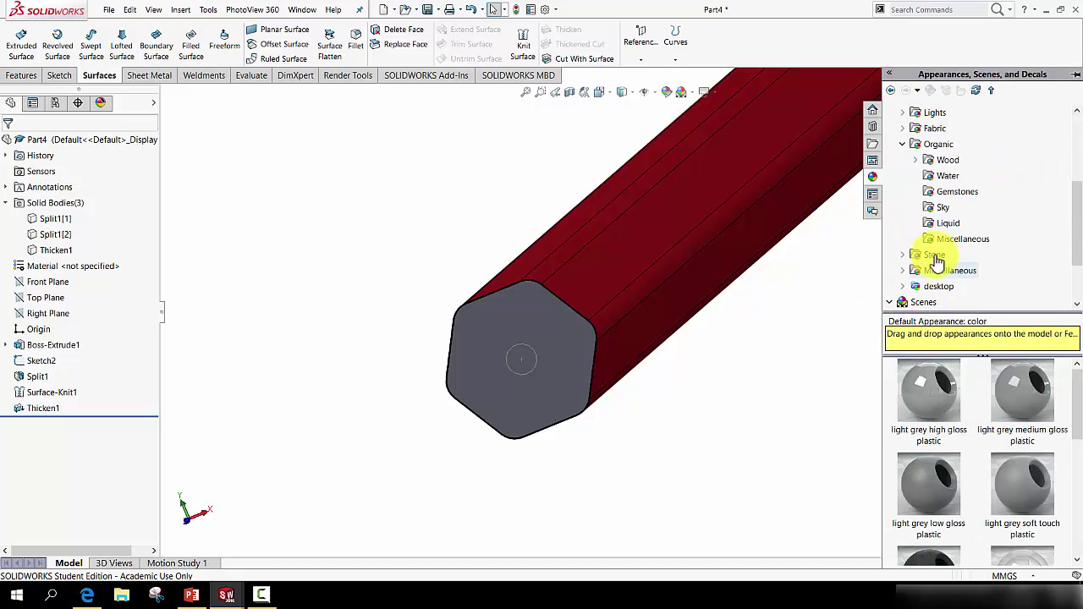
pyautogui.click(941, 162)
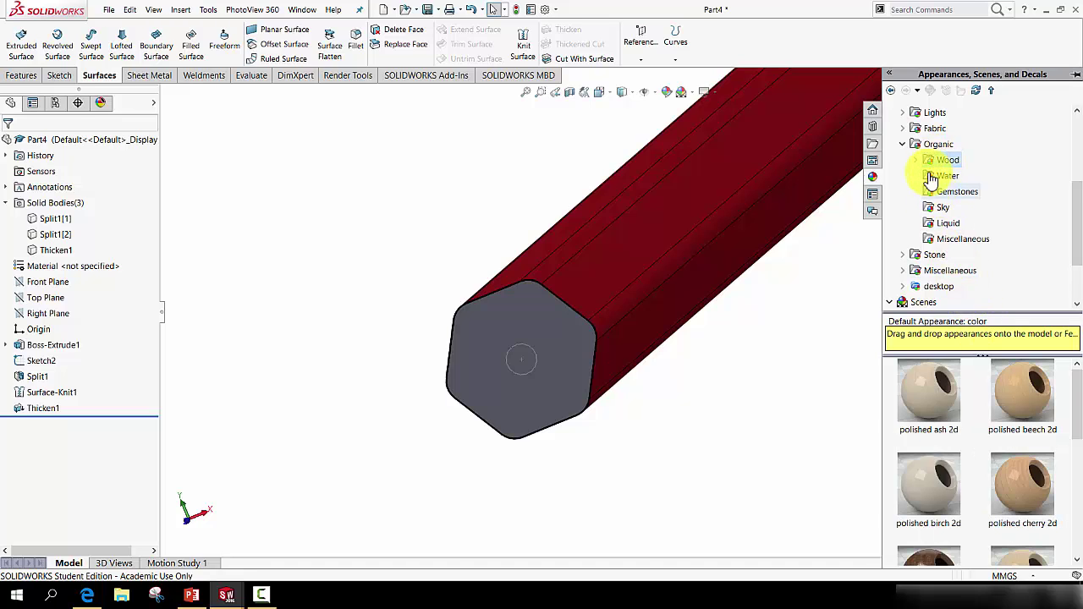
pyautogui.click(916, 160)
pyautogui.click(957, 240)
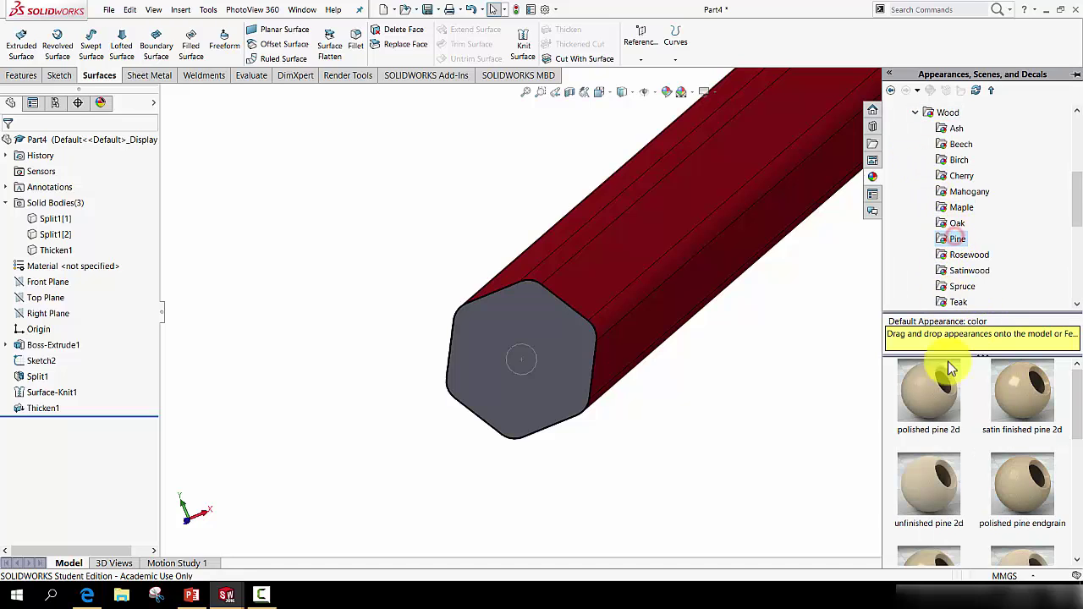
pyautogui.scroll(-2, 964, 424)
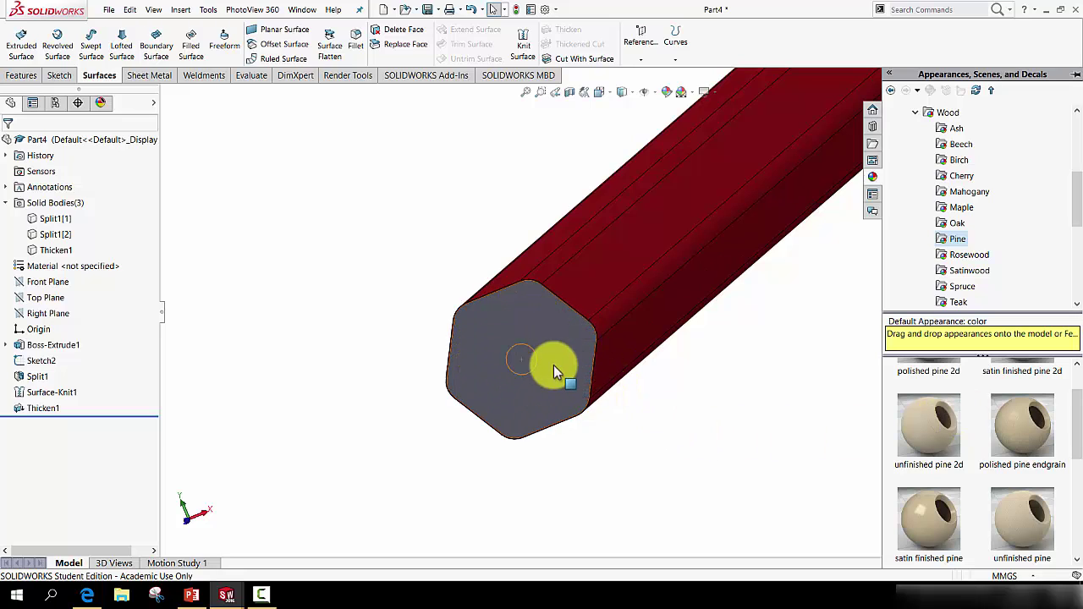
pyautogui.moveTo(554, 365); pyautogui.dragTo(1007, 478)
pyautogui.scroll(-3, 1017, 497)
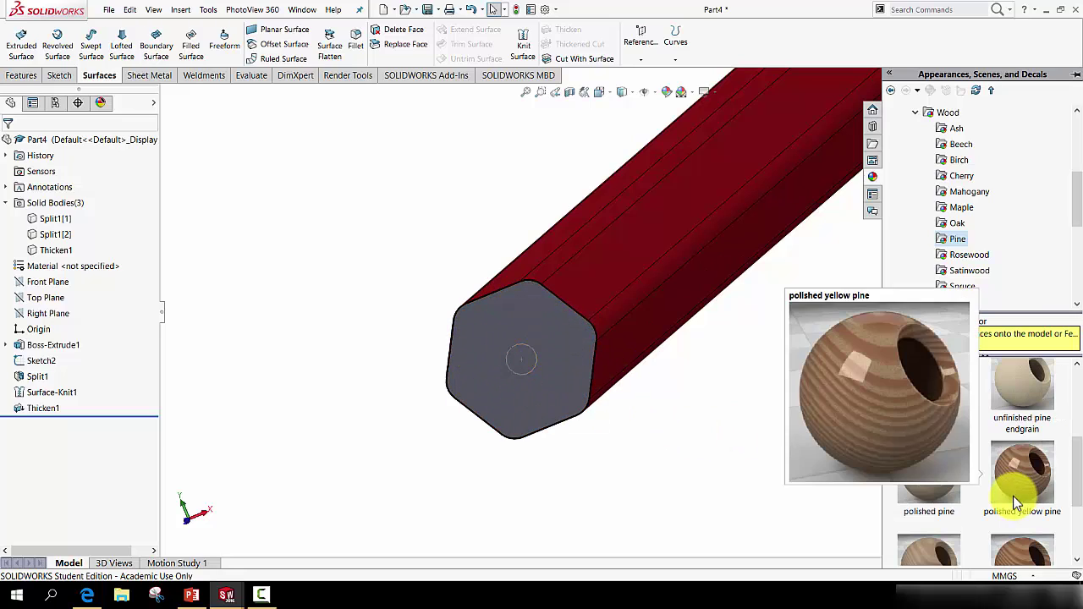
pyautogui.moveTo(1015, 399); pyautogui.dragTo(536, 368)
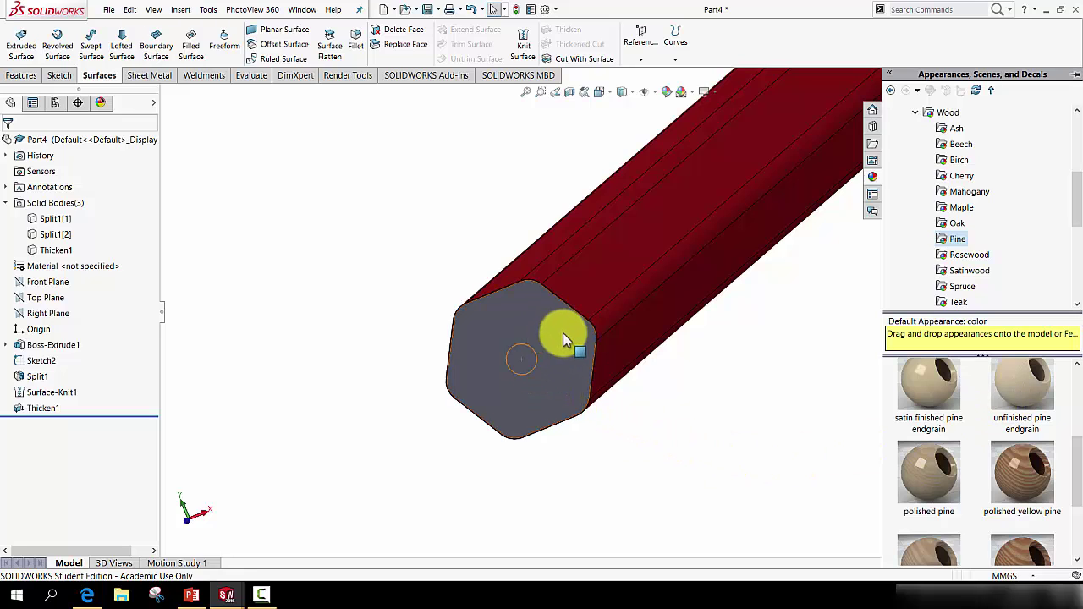
pyautogui.moveTo(563, 333)
pyautogui.mouseDown()
pyautogui.moveTo(954, 428)
pyautogui.moveTo(1013, 407)
pyautogui.moveTo(750, 382)
pyautogui.moveTo(563, 347)
pyautogui.mouseUp()
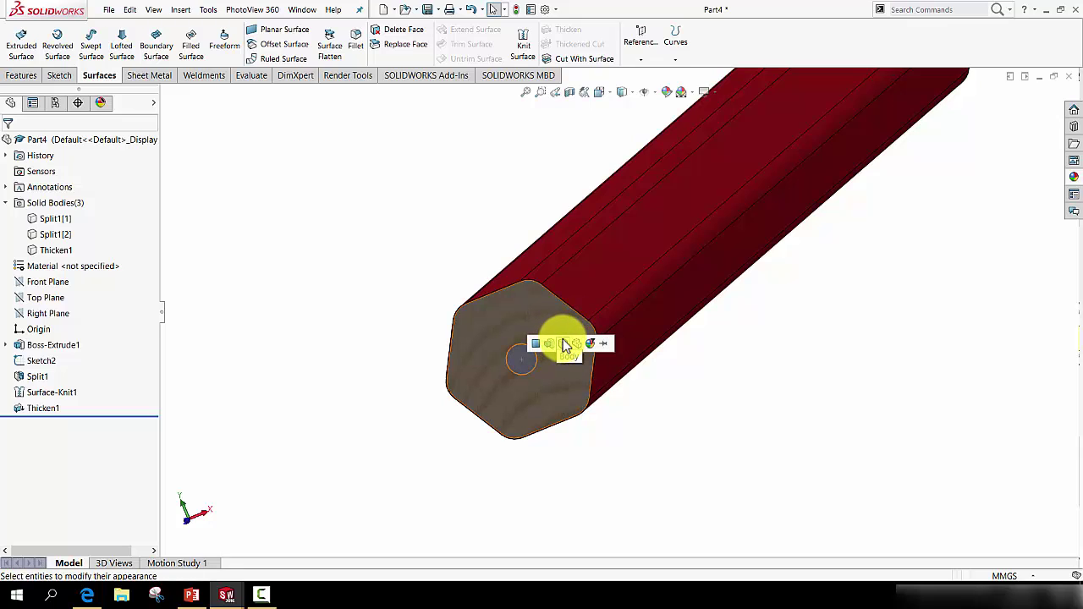
pyautogui.click(563, 343)
# Step: Apply the slate 2d architectural stone appearance to the cylindrical core body
pyautogui.scroll(3, 721, 385)
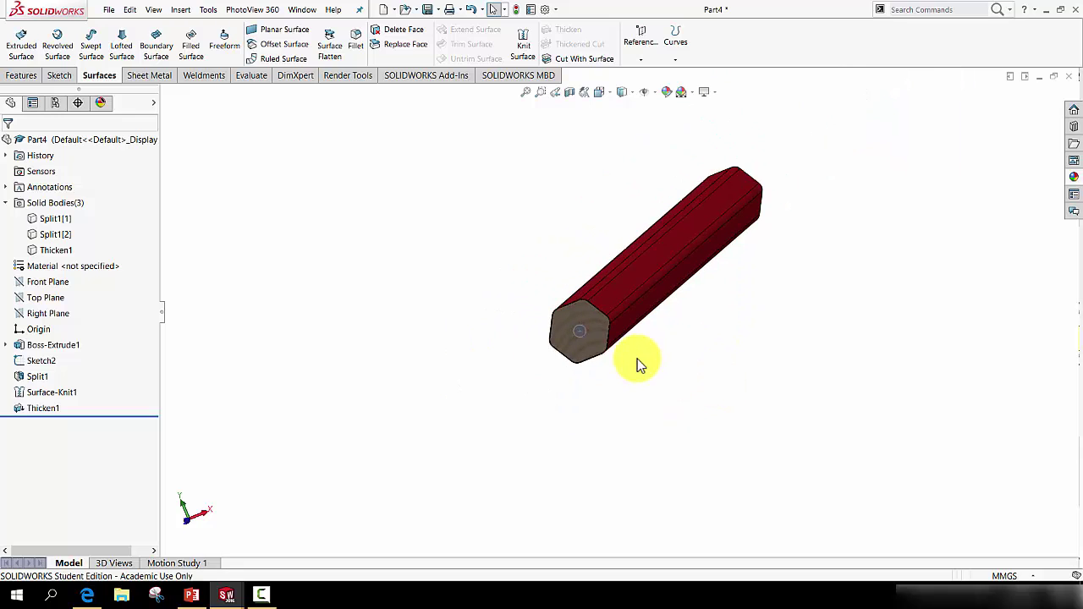
pyautogui.scroll(-3, 593, 339)
pyautogui.scroll(-5, 546, 309)
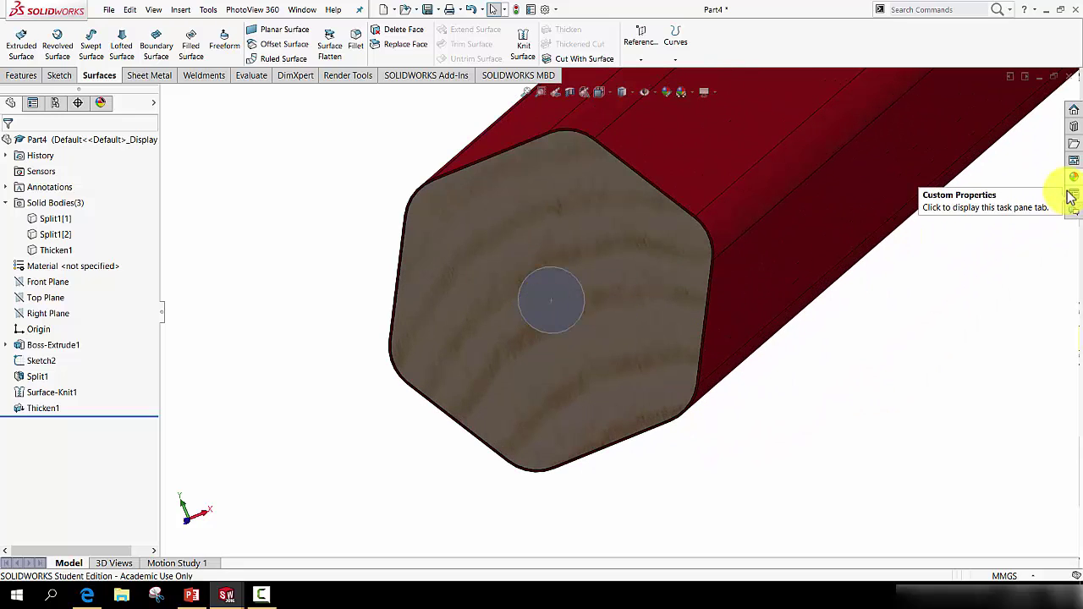
pyautogui.click(1074, 177)
pyautogui.scroll(5, 967, 254)
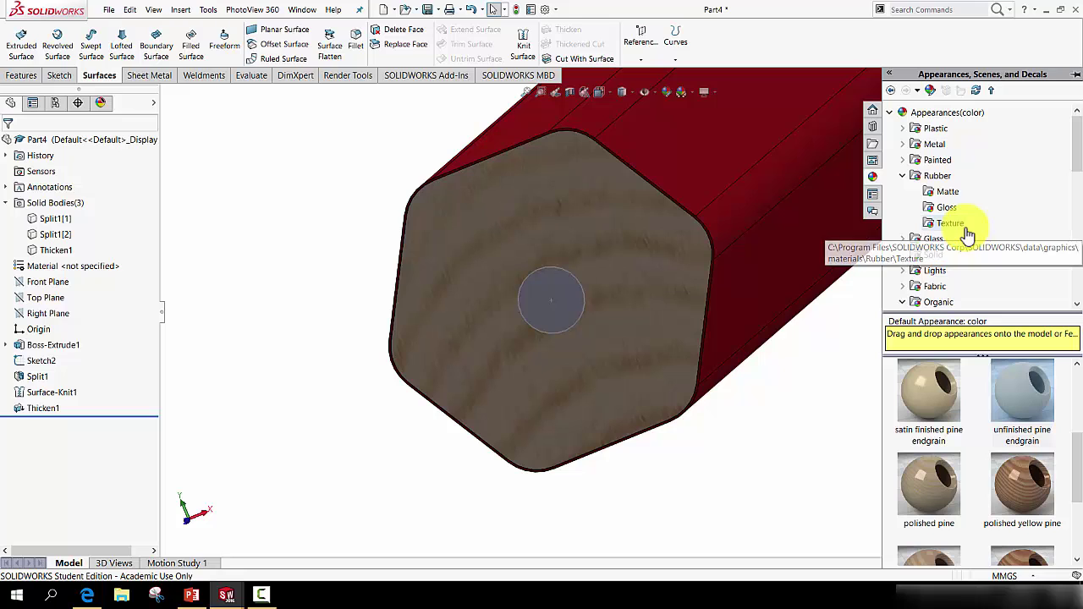
pyautogui.scroll(-3, 967, 235)
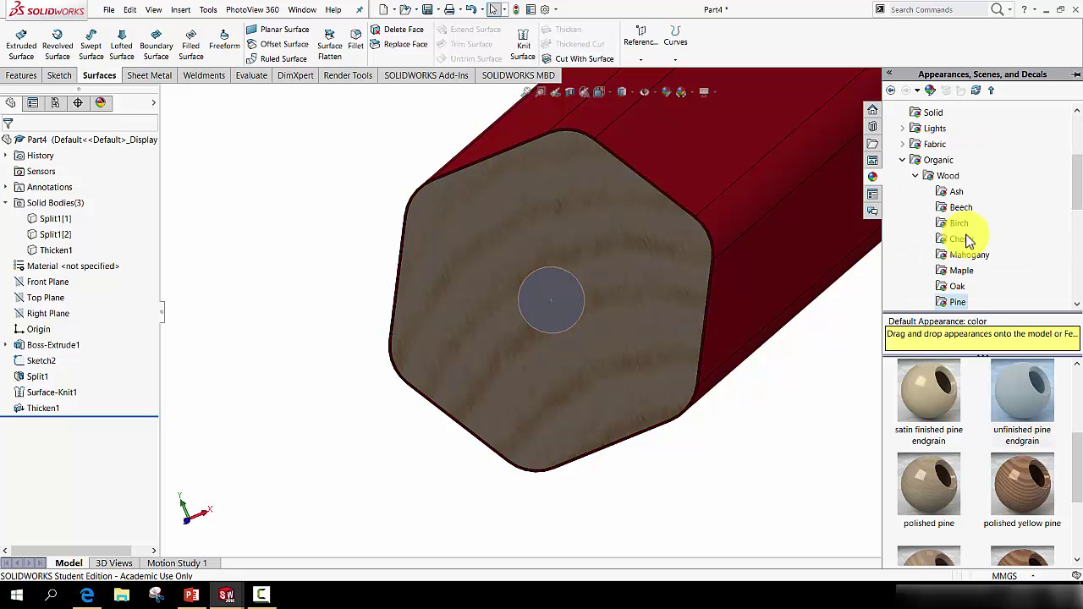
pyautogui.scroll(-6, 967, 239)
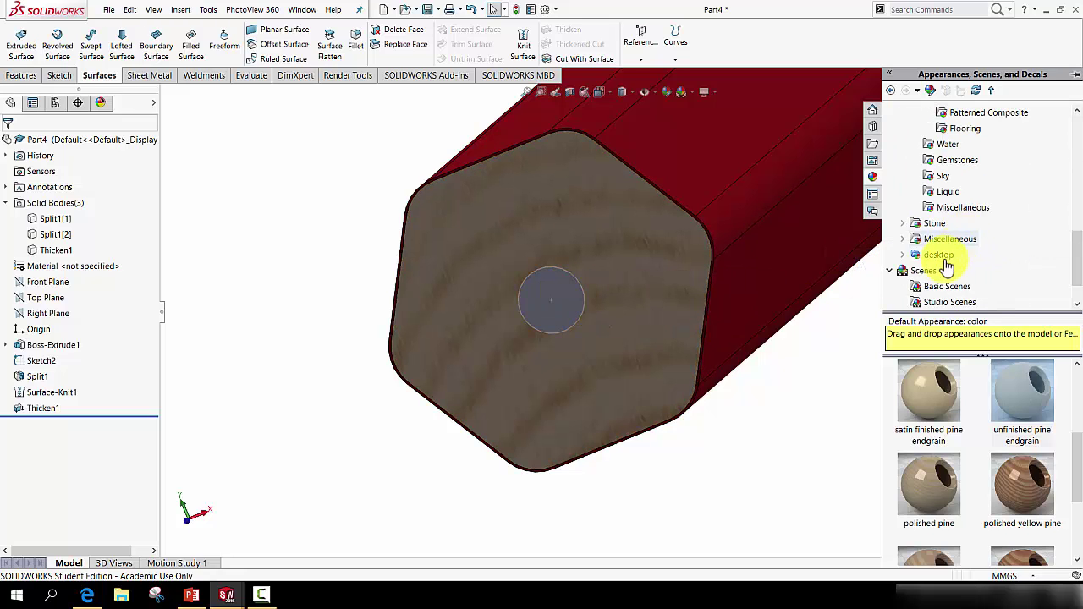
pyautogui.click(911, 225)
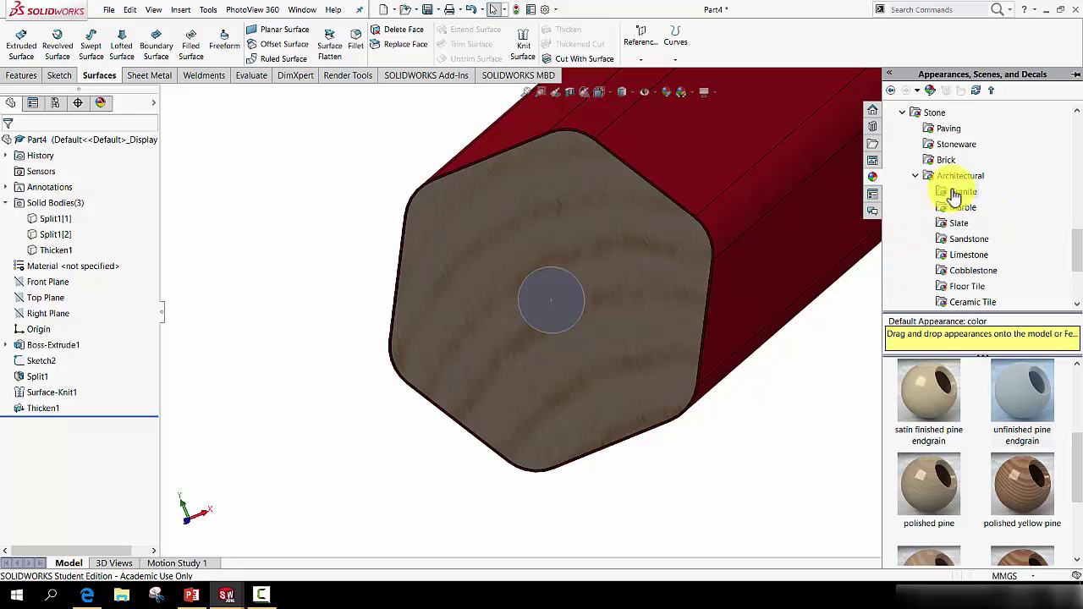
pyautogui.click(968, 253)
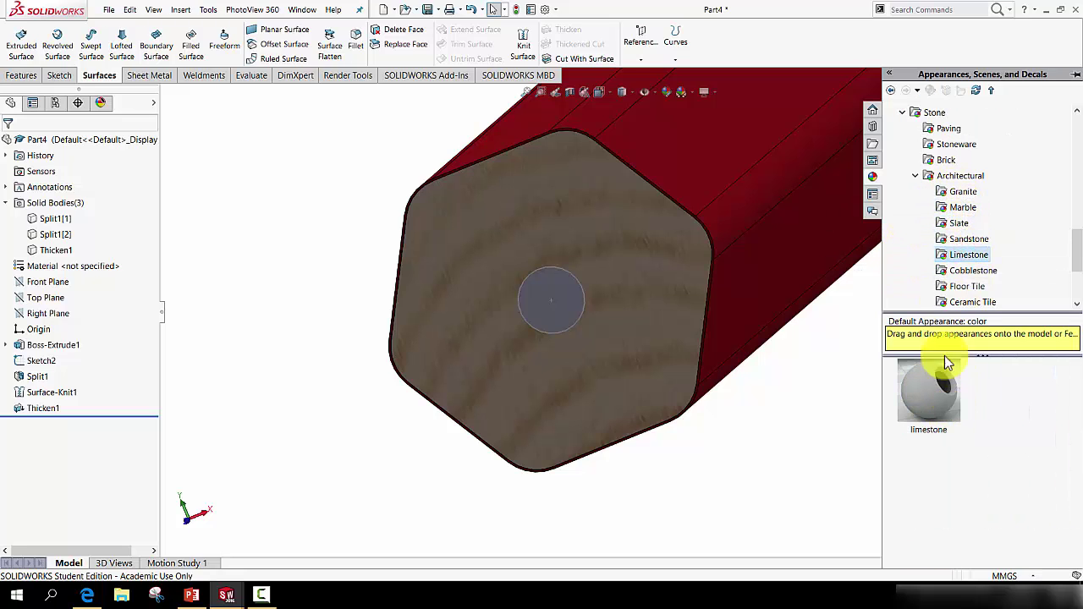
pyautogui.click(969, 272)
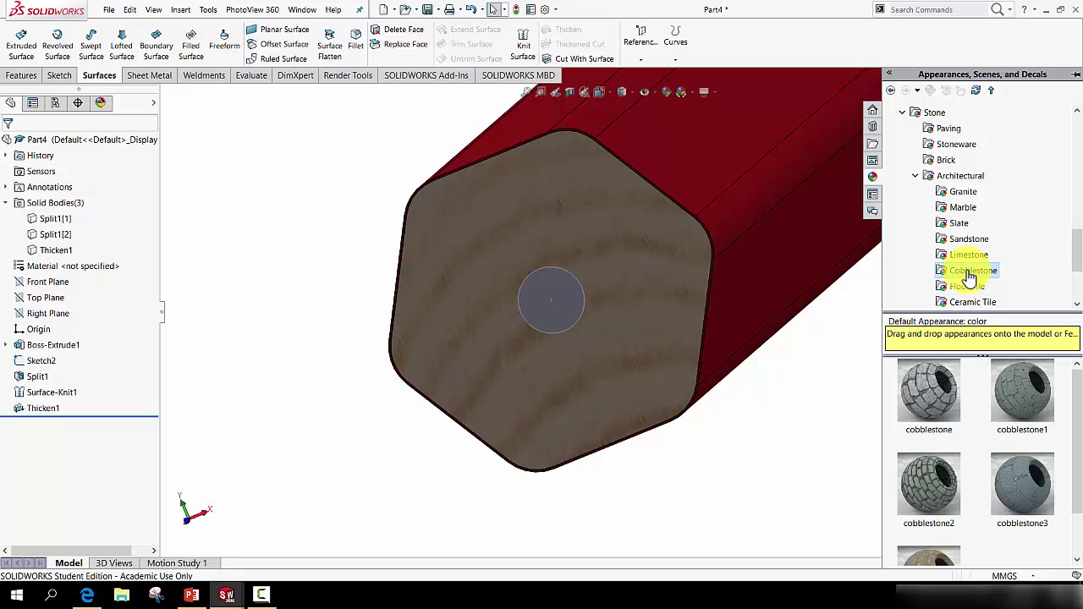
pyautogui.click(958, 224)
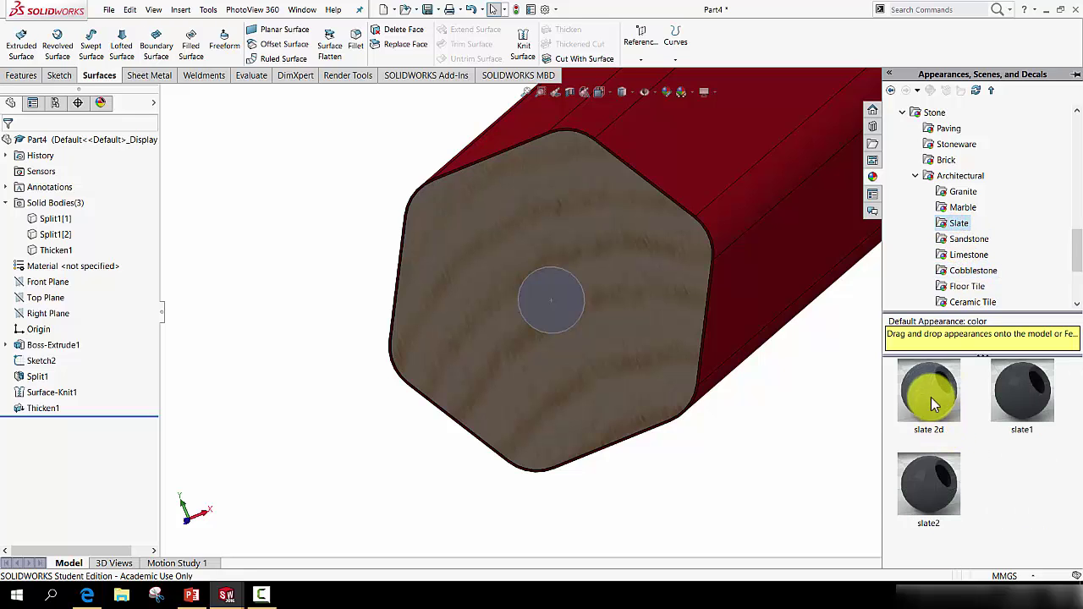
pyautogui.moveTo(938, 389); pyautogui.dragTo(549, 279)
pyautogui.click(549, 282)
pyautogui.scroll(5, 754, 326)
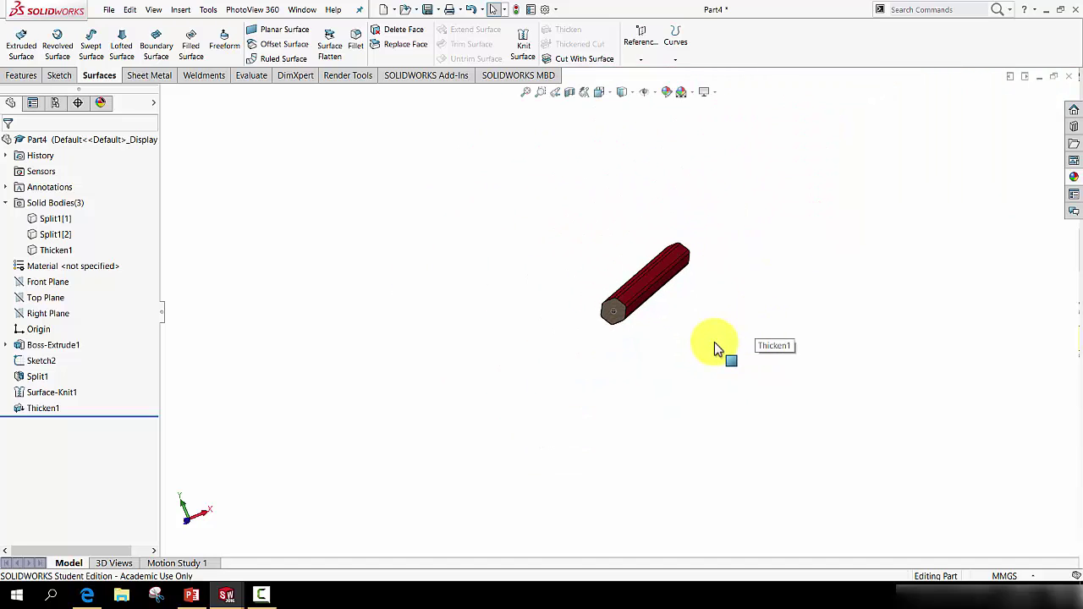
pyautogui.moveTo(716, 347); pyautogui.dragTo(532, 347, button='middle')
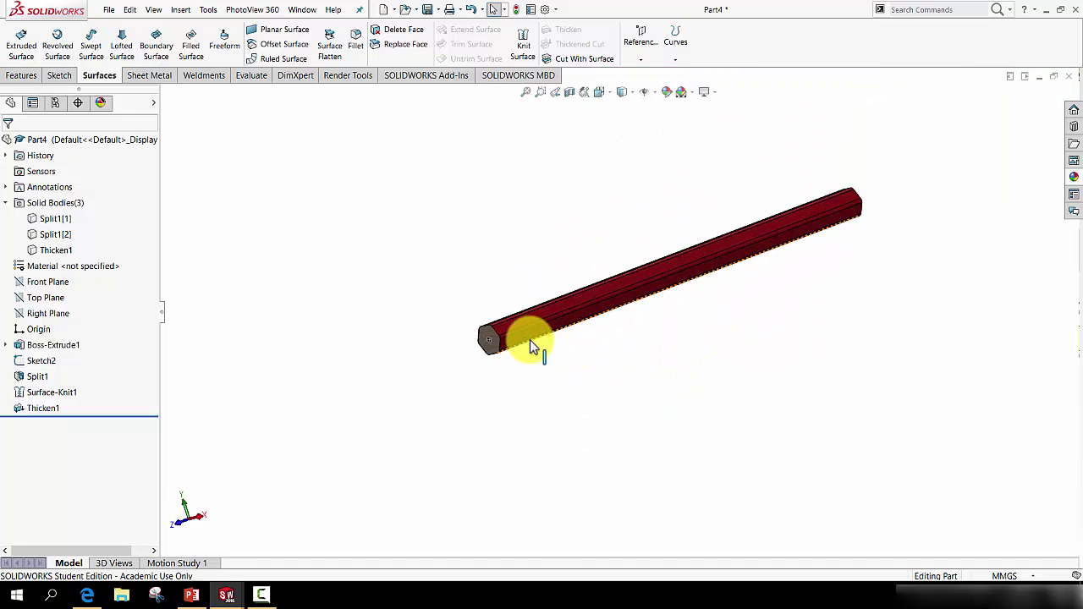
pyautogui.scroll(-5, 525, 342)
pyautogui.scroll(-3, 517, 337)
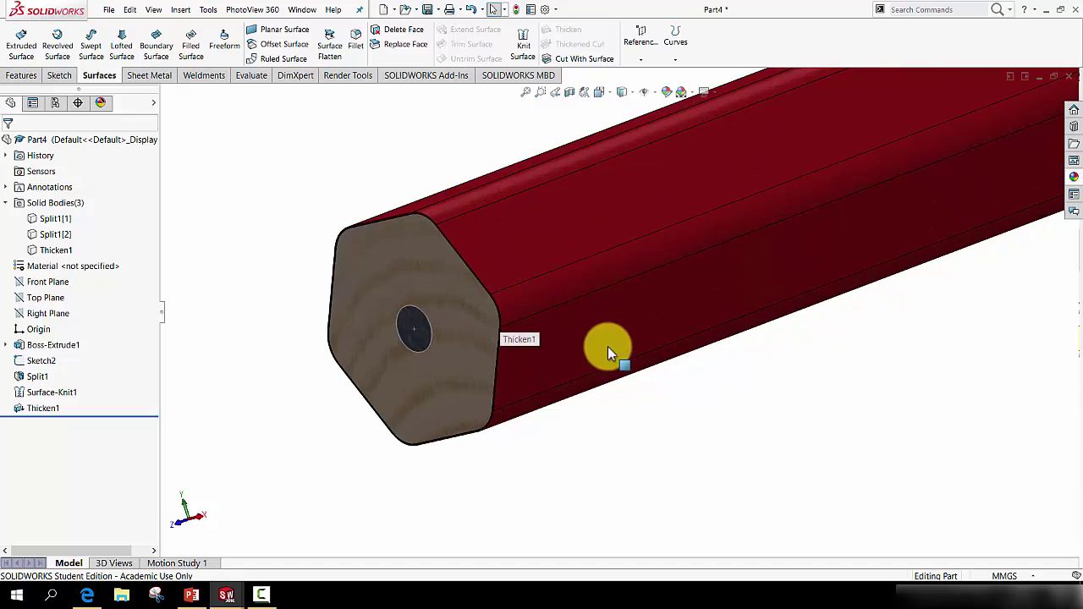
pyautogui.scroll(3, 606, 347)
pyautogui.scroll(-3, 568, 323)
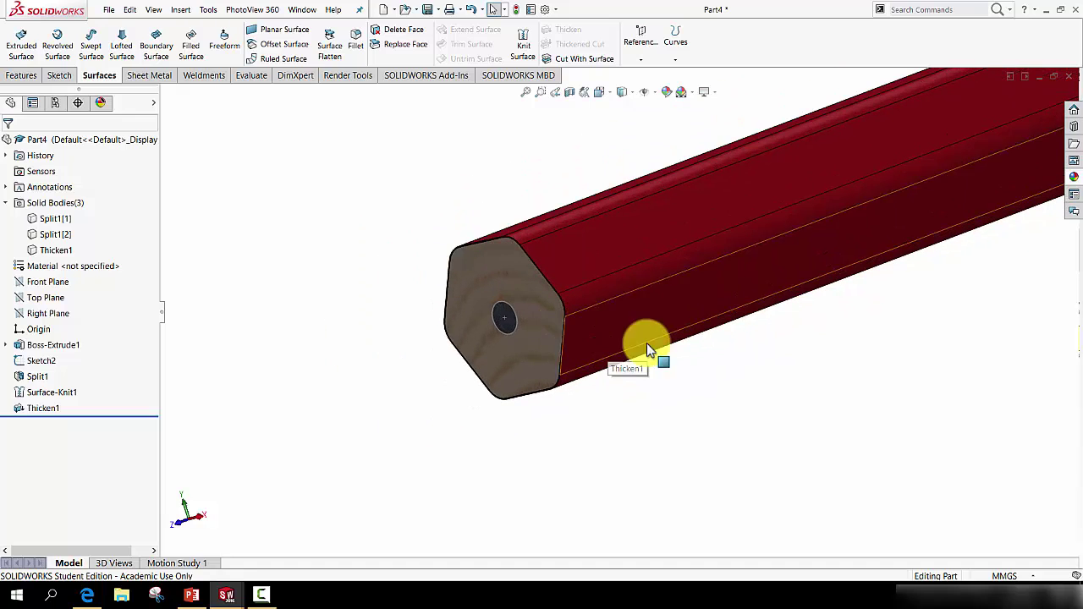
# Step: Sketch a closed right triangle on the Right Plane over the upper half of the pencil's free end, about 24.9 mm long and 10.2 mm high
pyautogui.click(41, 315)
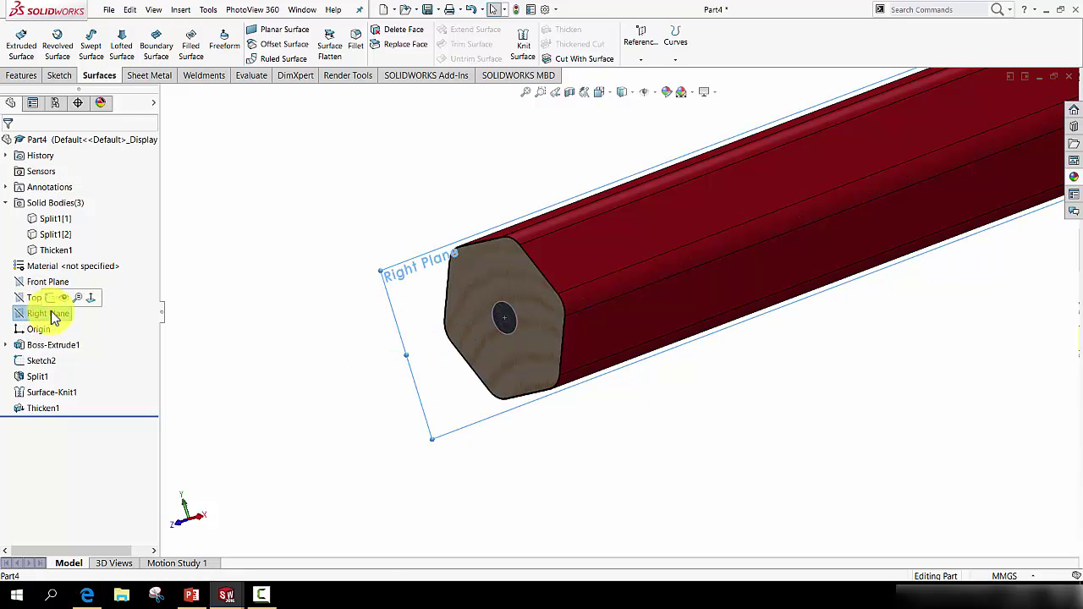
pyautogui.click(88, 299)
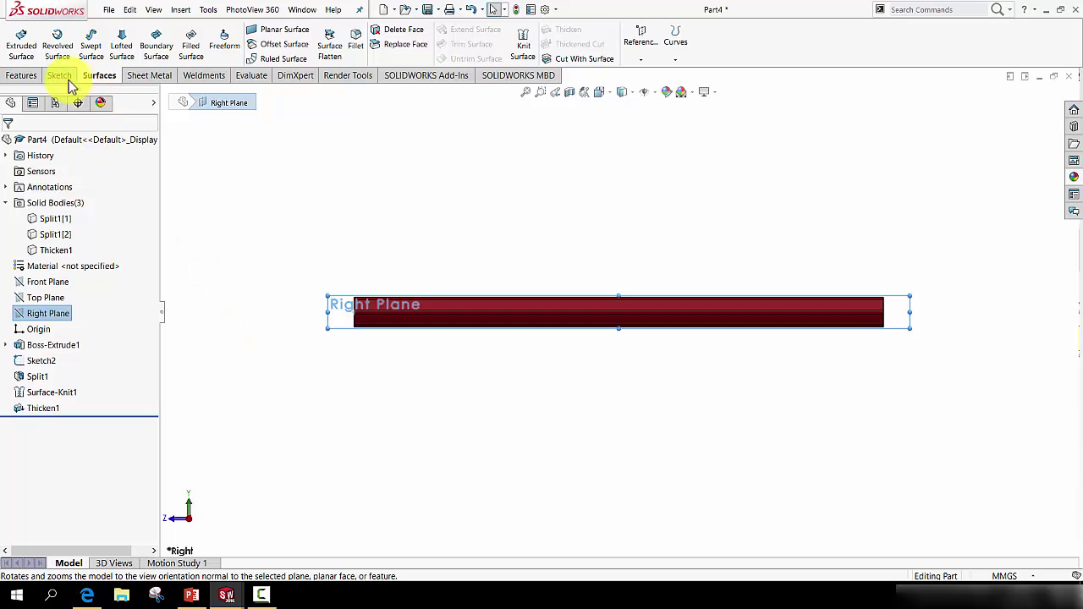
pyautogui.click(61, 76)
pyautogui.click(108, 32)
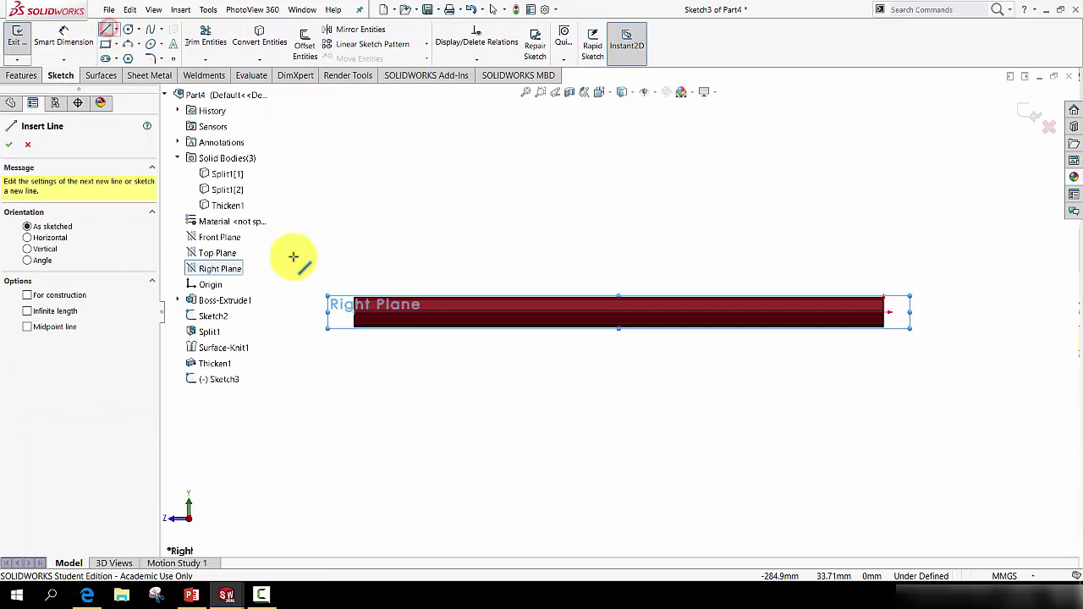
pyautogui.scroll(-5, 411, 302)
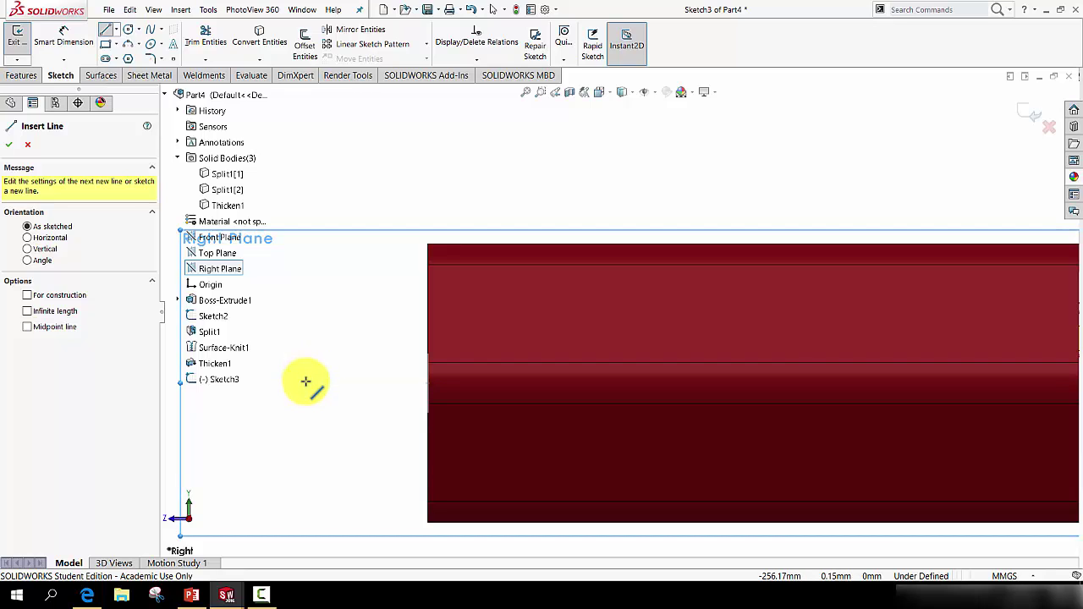
pyautogui.click(423, 382)
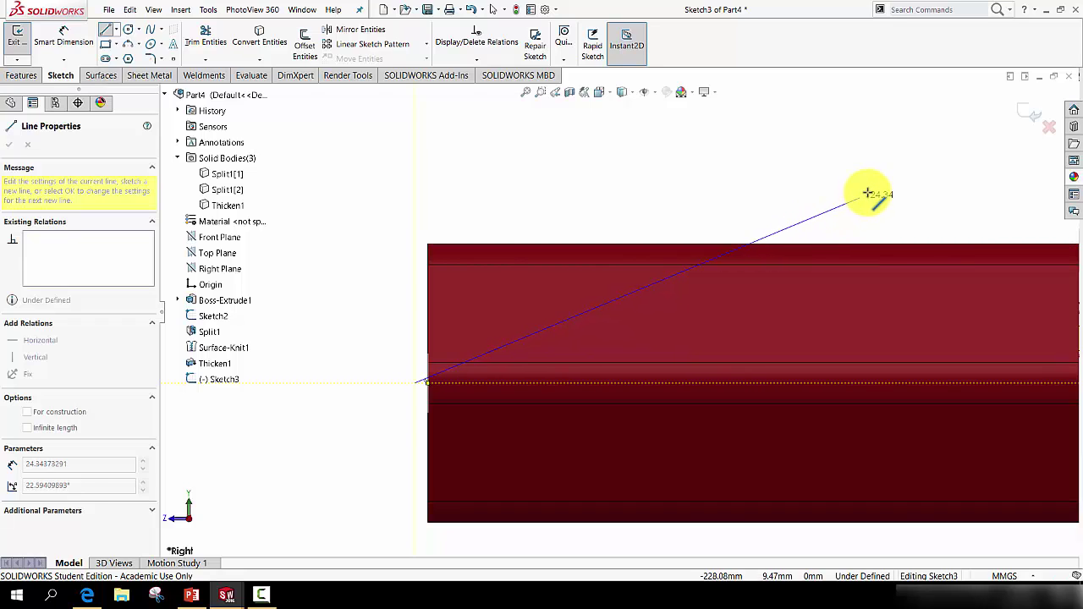
pyautogui.click(907, 181)
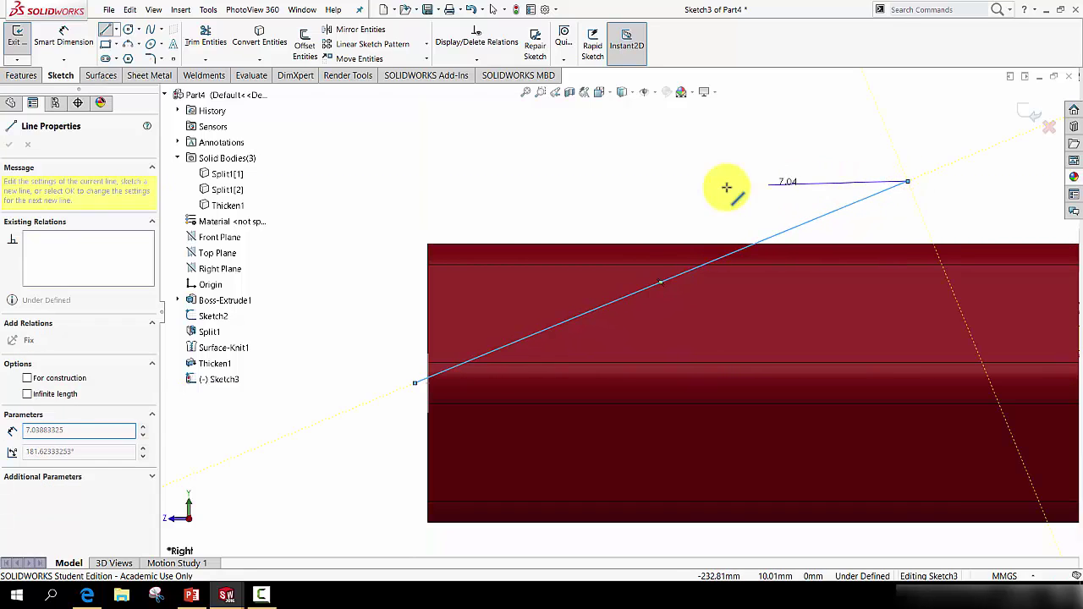
pyautogui.click(415, 181)
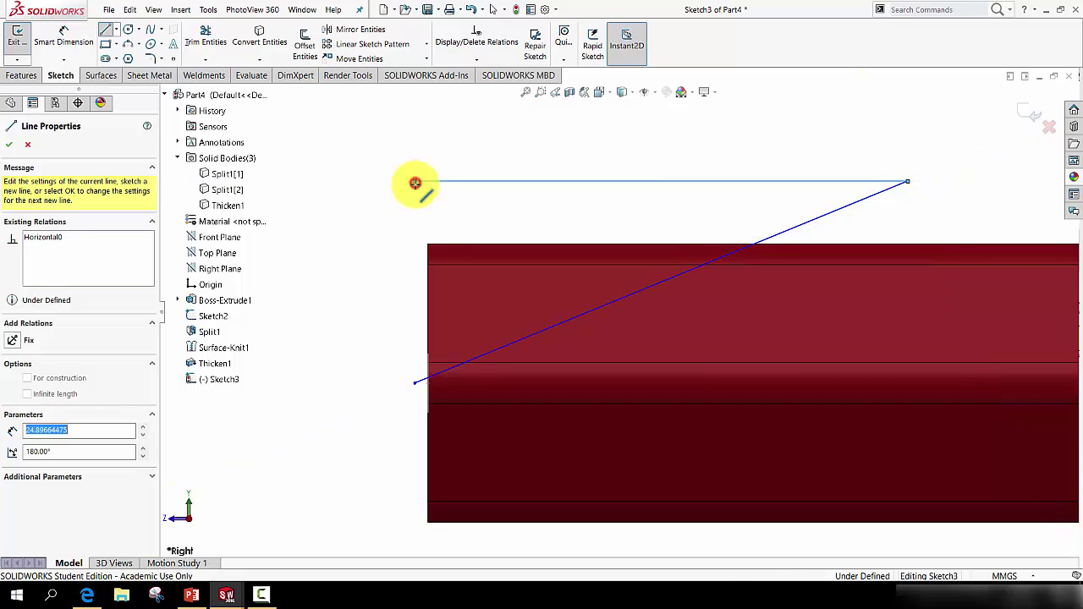
pyautogui.click(415, 381)
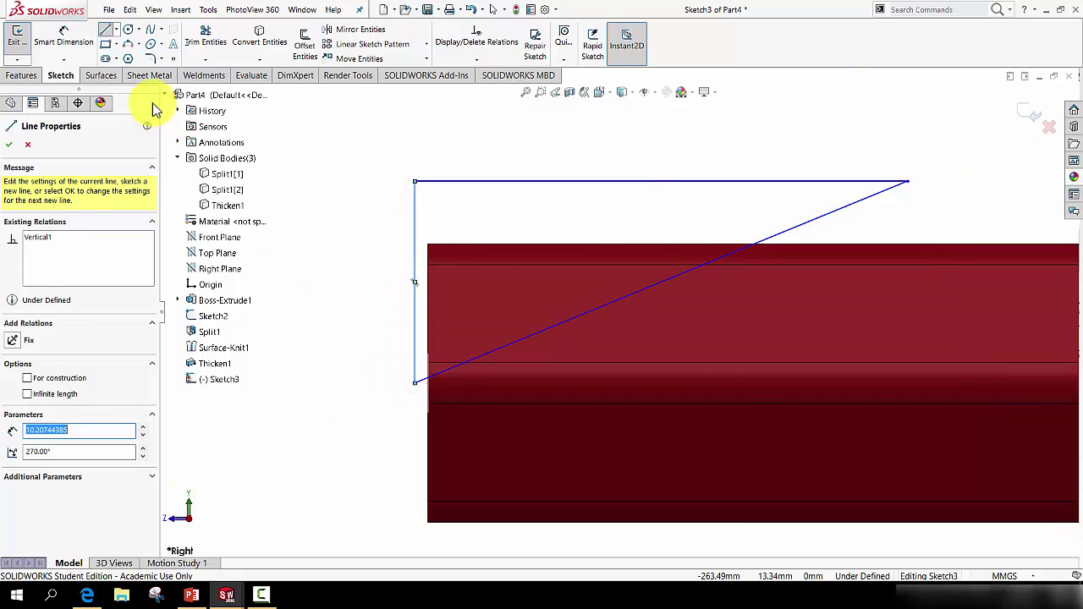
# Step: Draw a short horizontal centerline along the pencil's axis, crossing its end face and passing through the triangle's lower corner
pyautogui.click(115, 30)
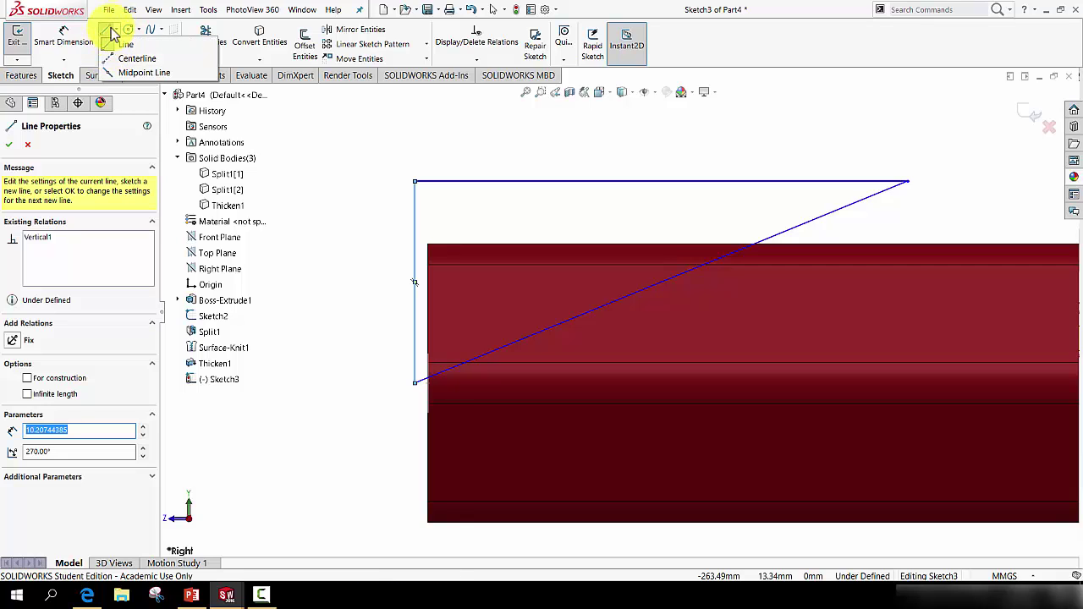
pyautogui.click(139, 60)
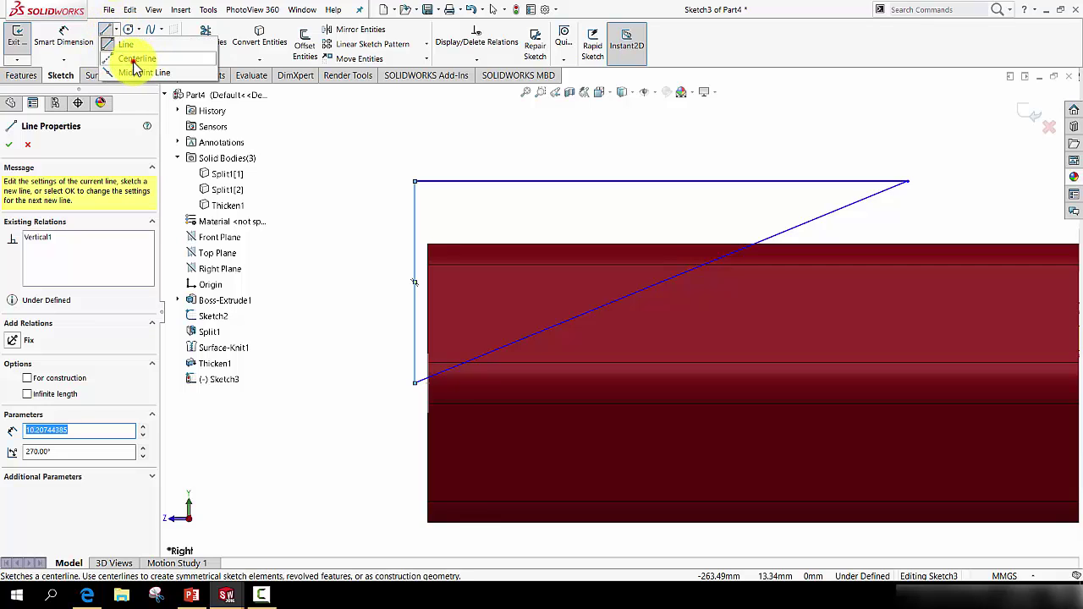
pyautogui.click(427, 382)
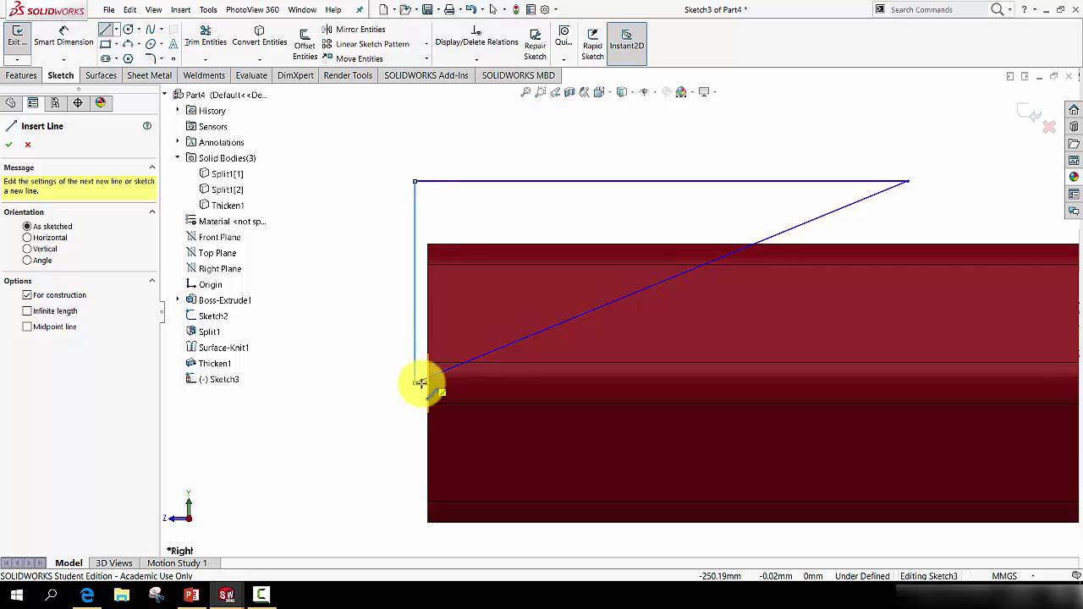
pyautogui.click(378, 382)
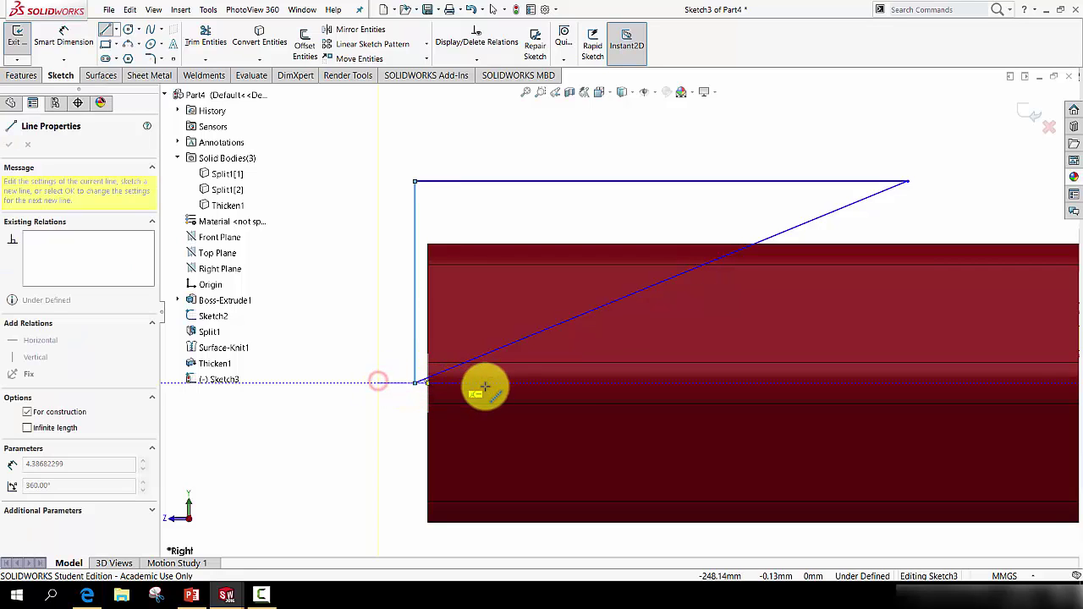
pyautogui.click(538, 383)
pyautogui.press('Escape')
# Step: Delete the coincident relation between the triangle's lower corner and the centerline, and move the corner about 0.06 mm above the axis
pyautogui.scroll(-4, 420, 388)
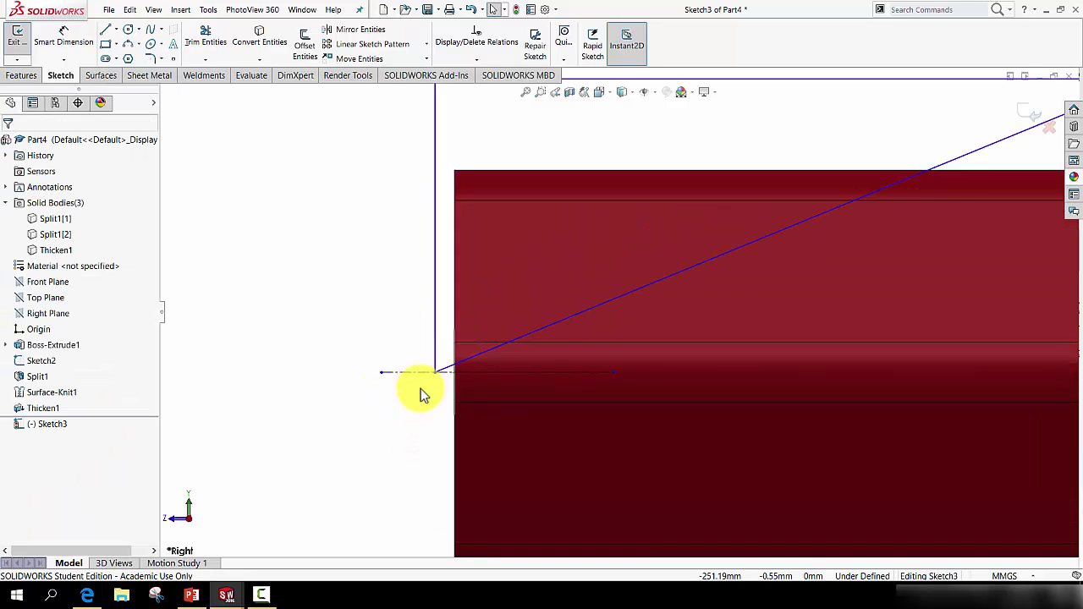
pyautogui.scroll(-7, 479, 353)
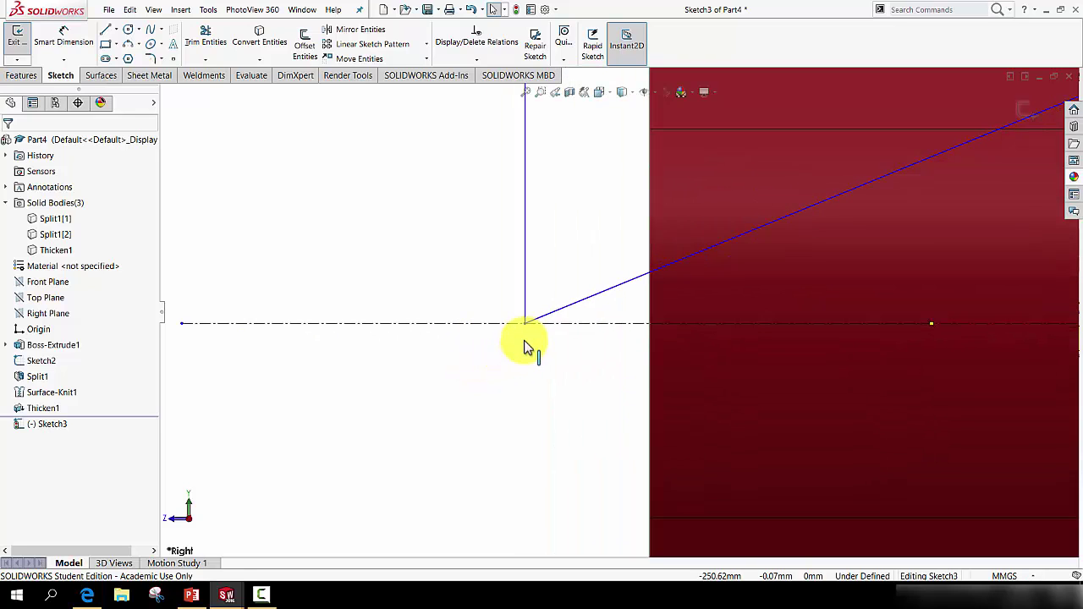
pyautogui.scroll(10, 525, 341)
pyautogui.scroll(-5, 584, 318)
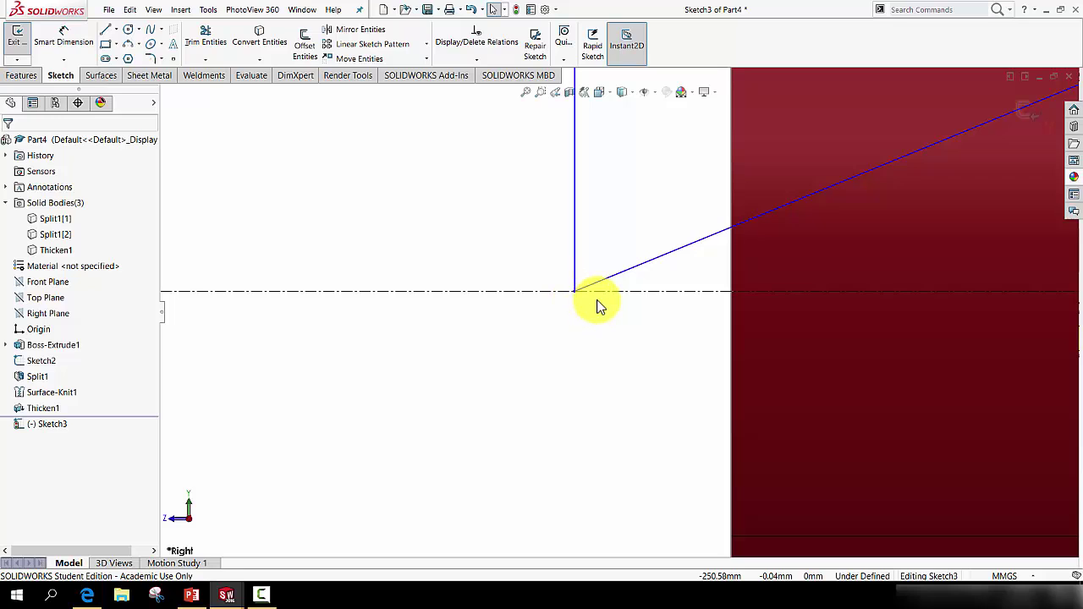
pyautogui.click(576, 292)
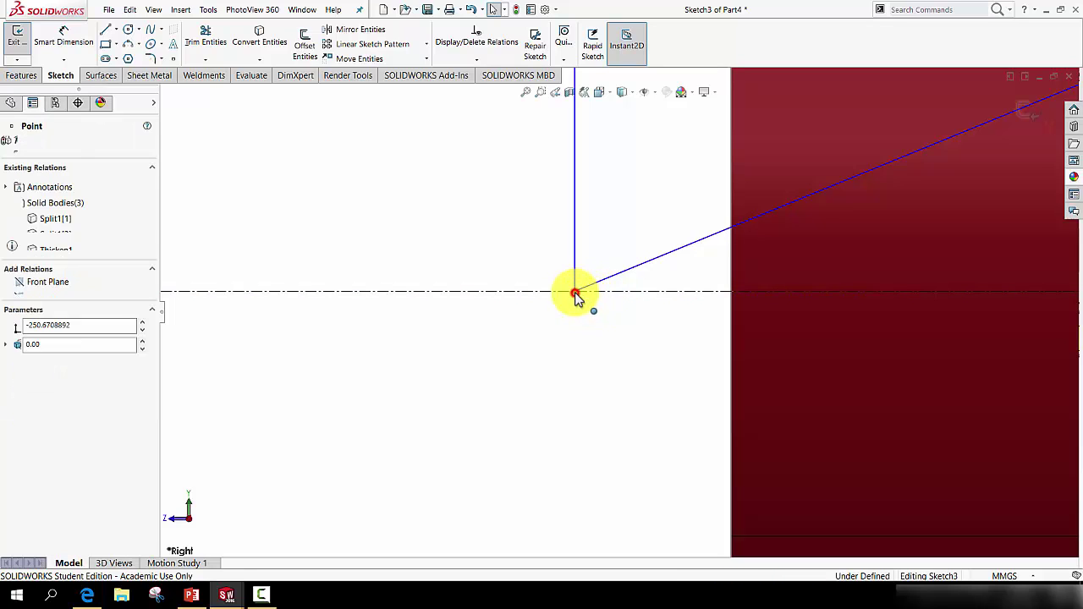
pyautogui.moveTo(577, 266)
pyautogui.mouseDown()
pyautogui.moveTo(585, 229)
pyautogui.moveTo(593, 297)
pyautogui.mouseUp()
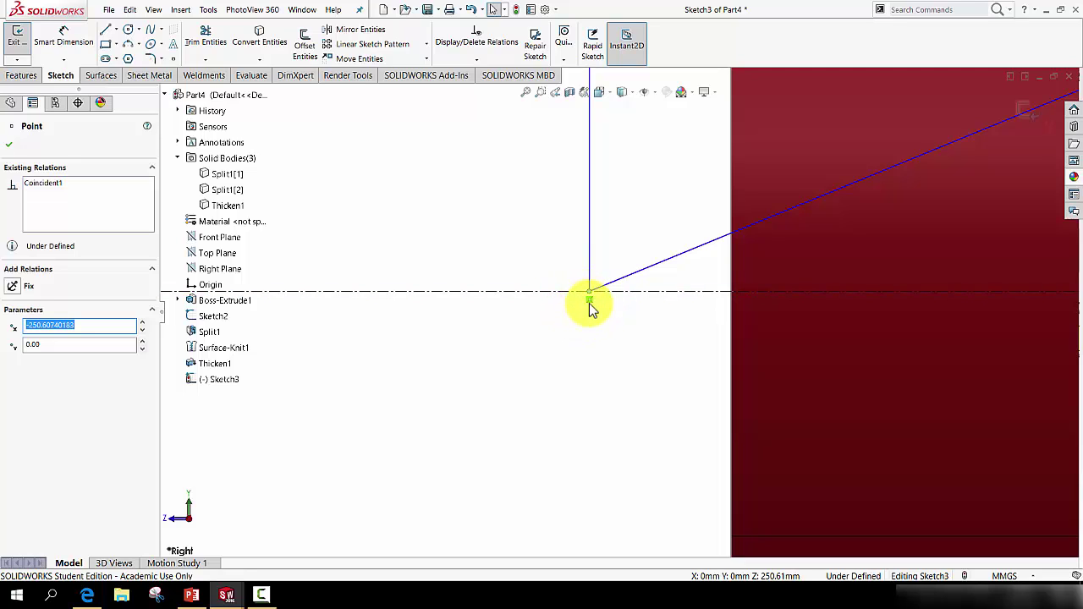
pyautogui.click(590, 301)
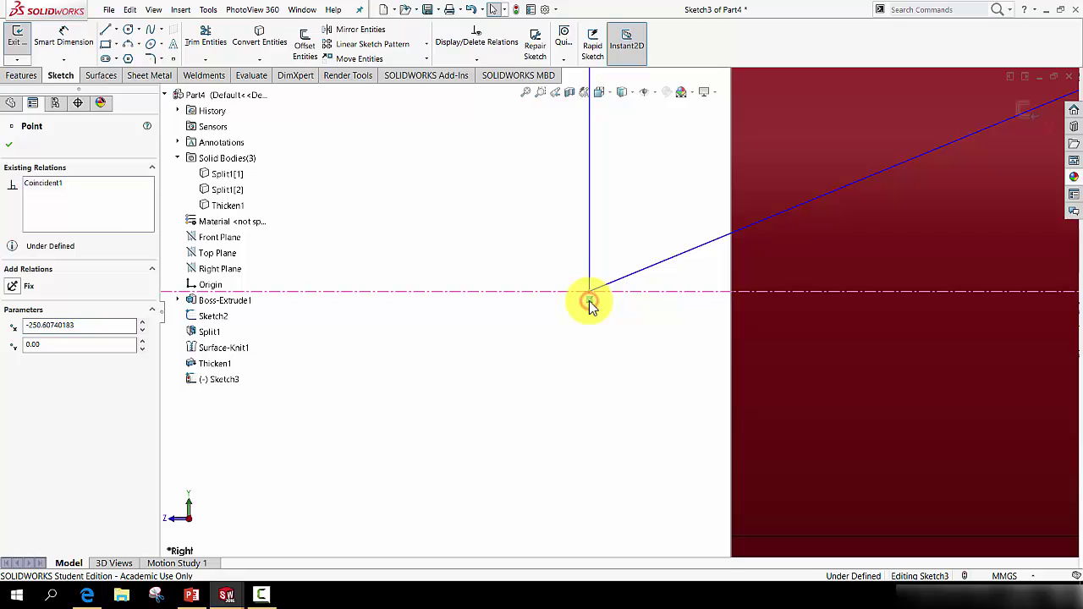
pyautogui.press('Delete')
pyautogui.moveTo(590, 297); pyautogui.dragTo(591, 279)
pyautogui.scroll(10, 619, 311)
pyautogui.scroll(-5, 815, 253)
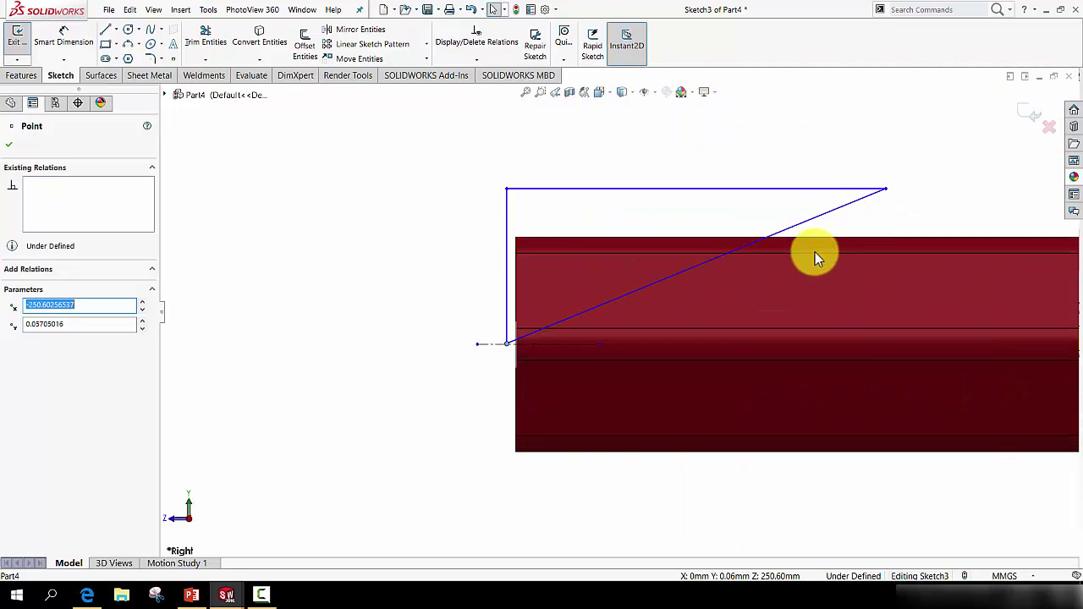
# Step: Dimension the angle between the triangle's horizontal and sloped lines at 20 degrees
pyautogui.click(65, 36)
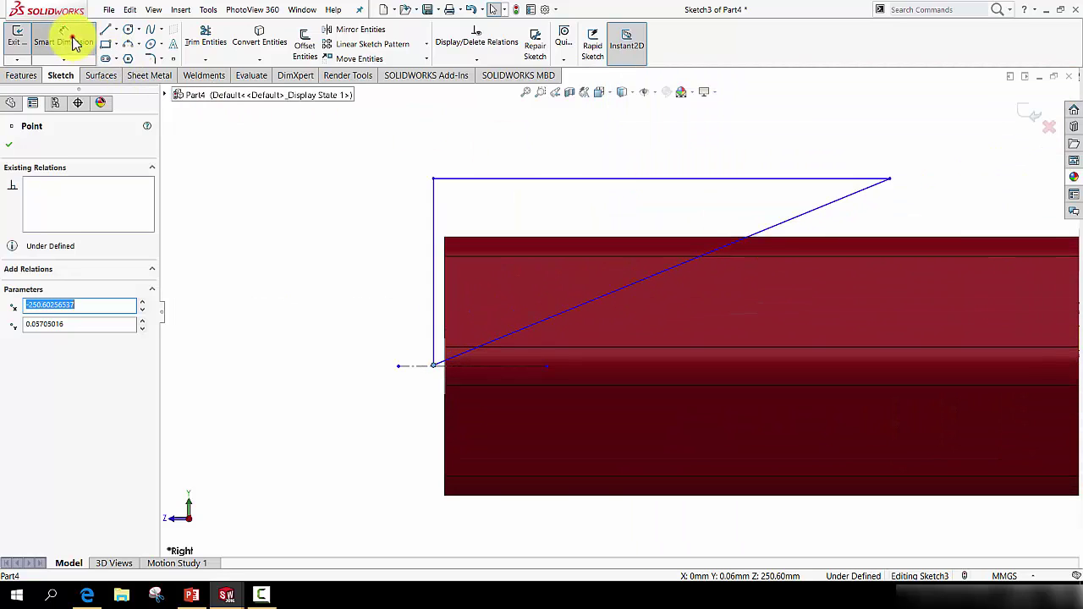
pyautogui.click(779, 178)
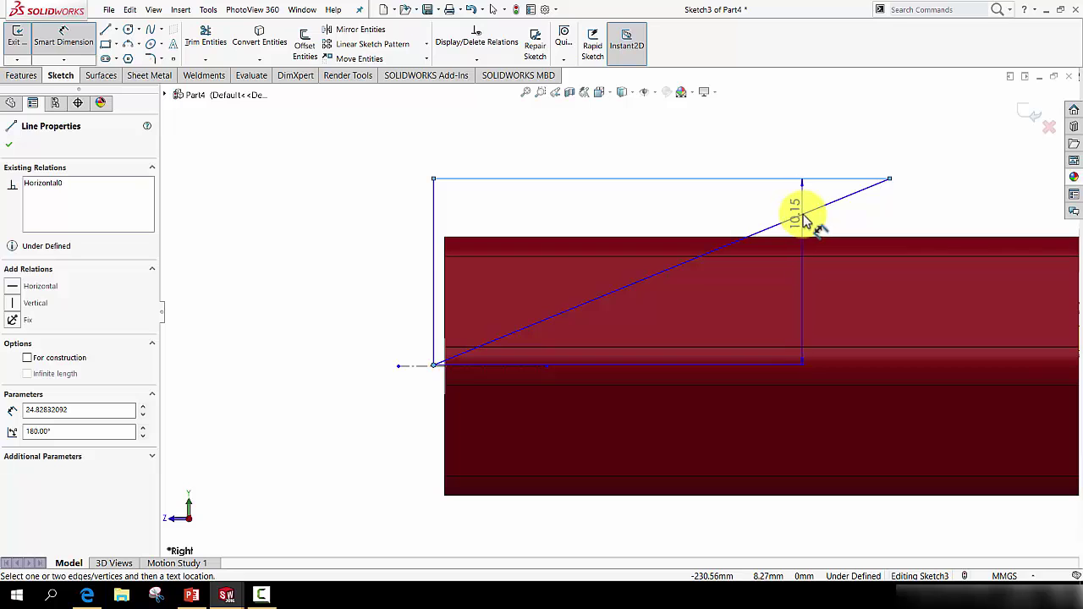
pyautogui.press('Escape')
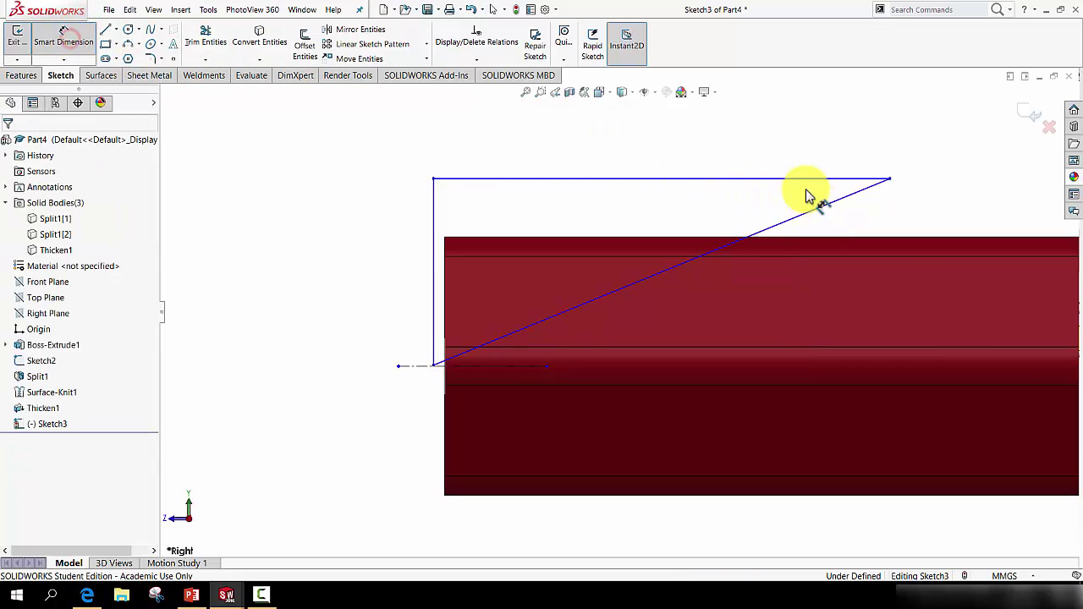
pyautogui.click(807, 179)
pyautogui.click(818, 208)
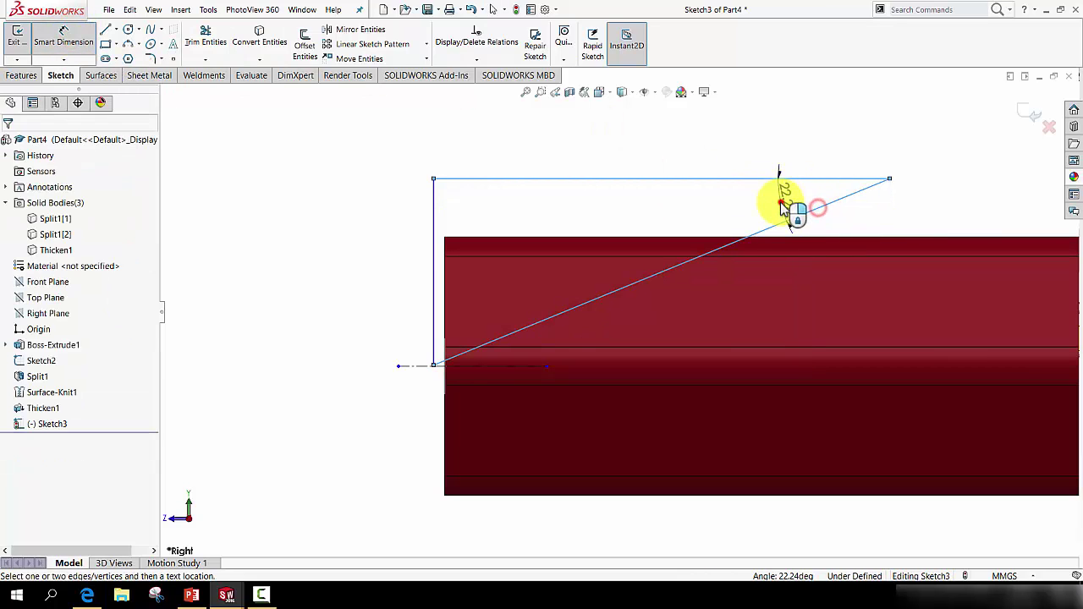
pyautogui.click(783, 208)
pyautogui.write('20')
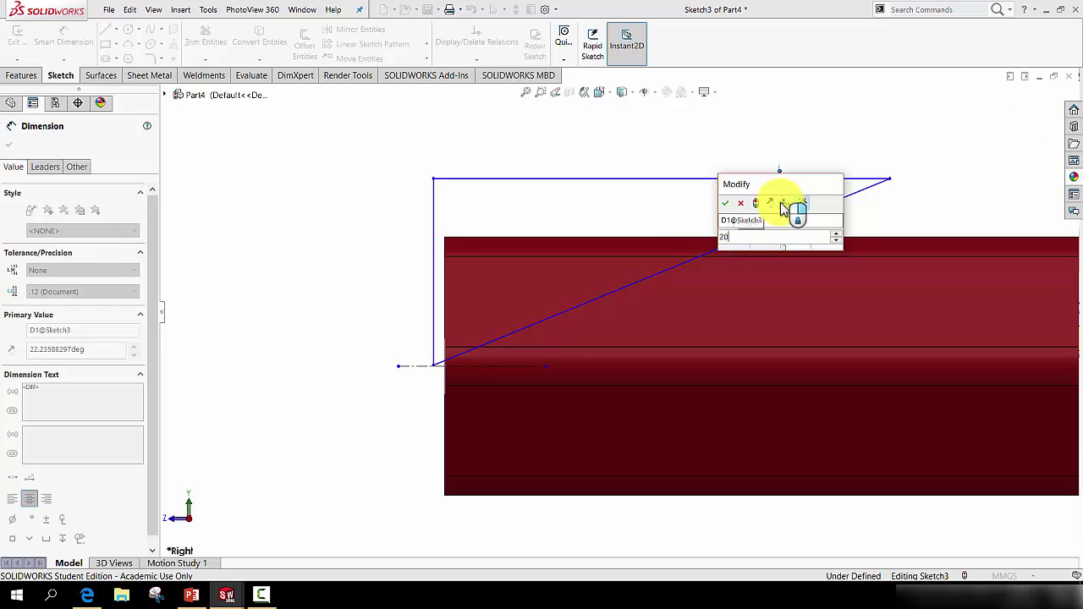
pyautogui.press('Return')
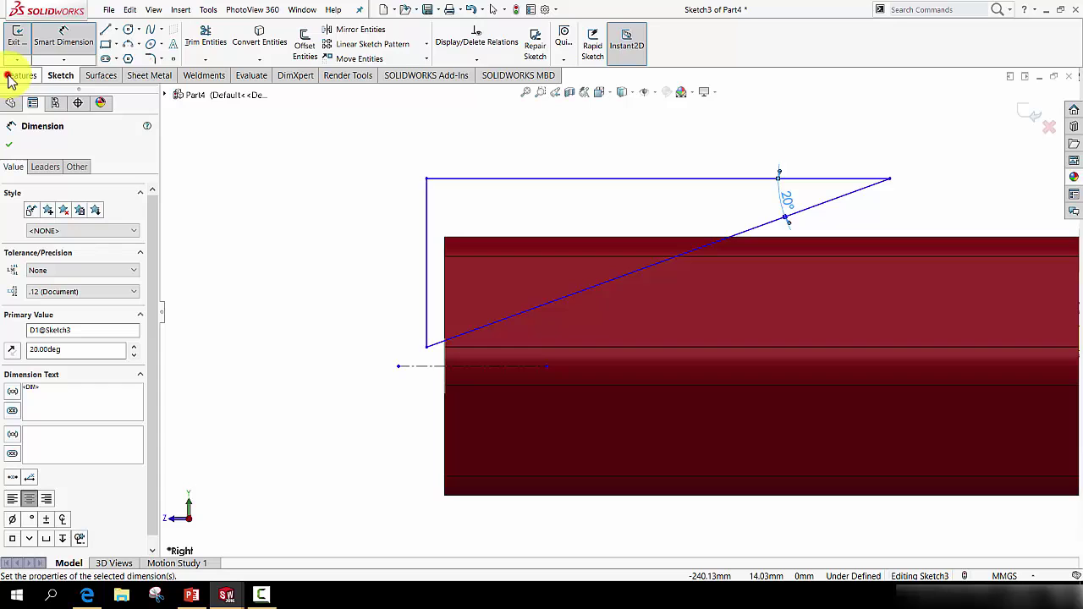
# Step: Cut the pencil's end to a conical point by revolving the triangle 360 degrees about the centerline, with the feature scope set to all bodies
pyautogui.click(10, 78)
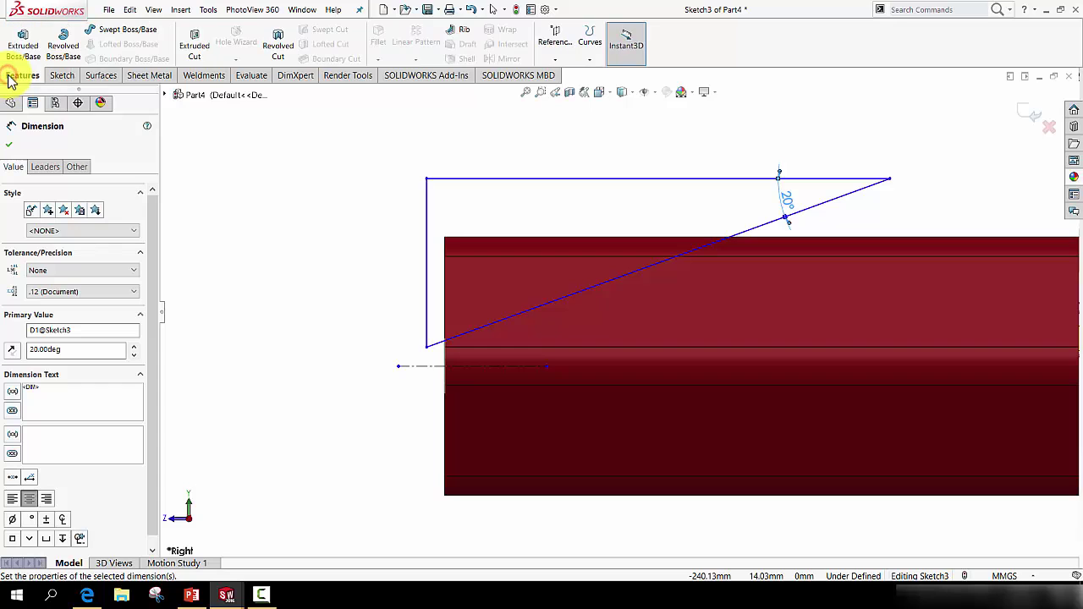
pyautogui.click(273, 47)
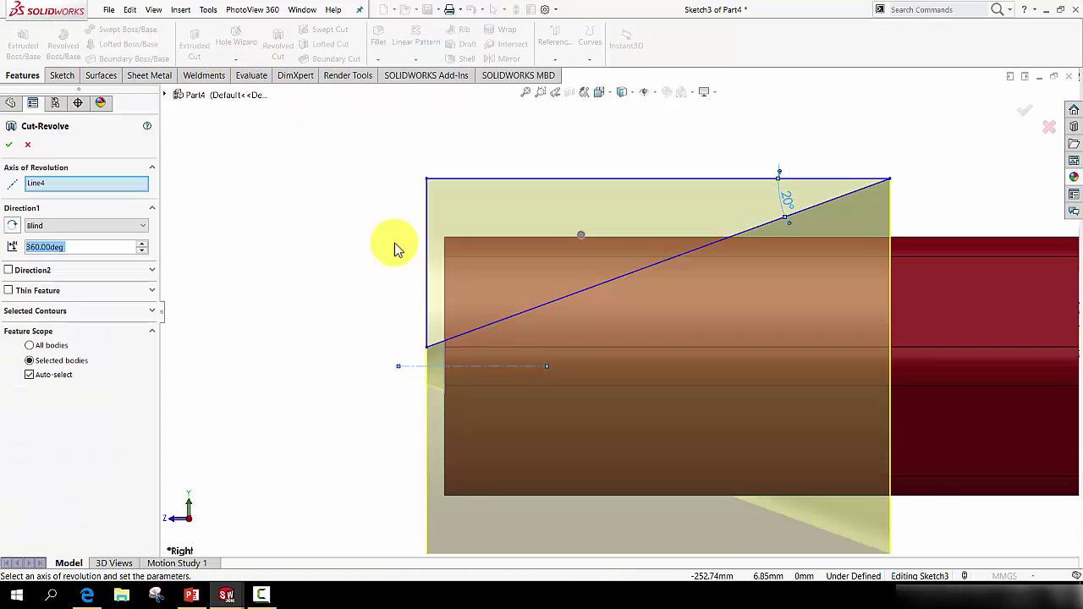
pyautogui.moveTo(387, 242); pyautogui.dragTo(439, 272, button='middle')
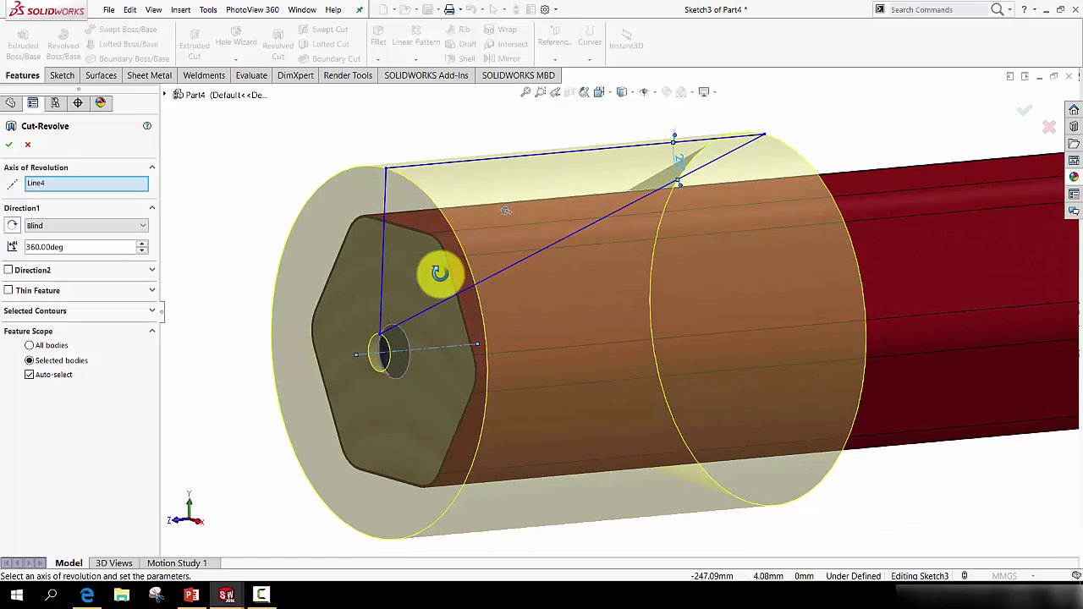
pyautogui.click(31, 346)
pyautogui.click(10, 148)
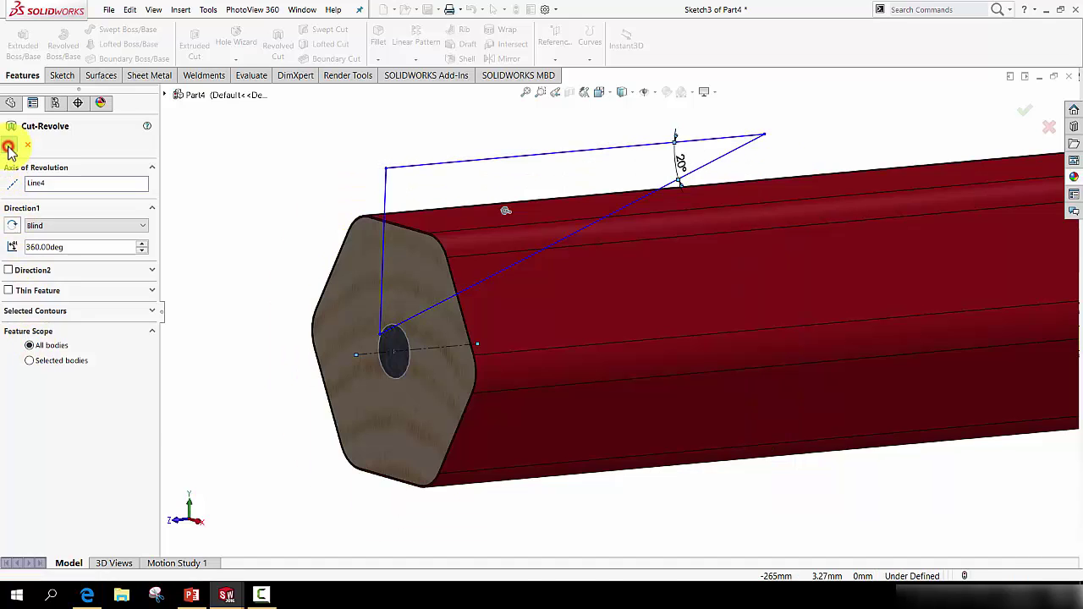
pyautogui.scroll(3, 346, 370)
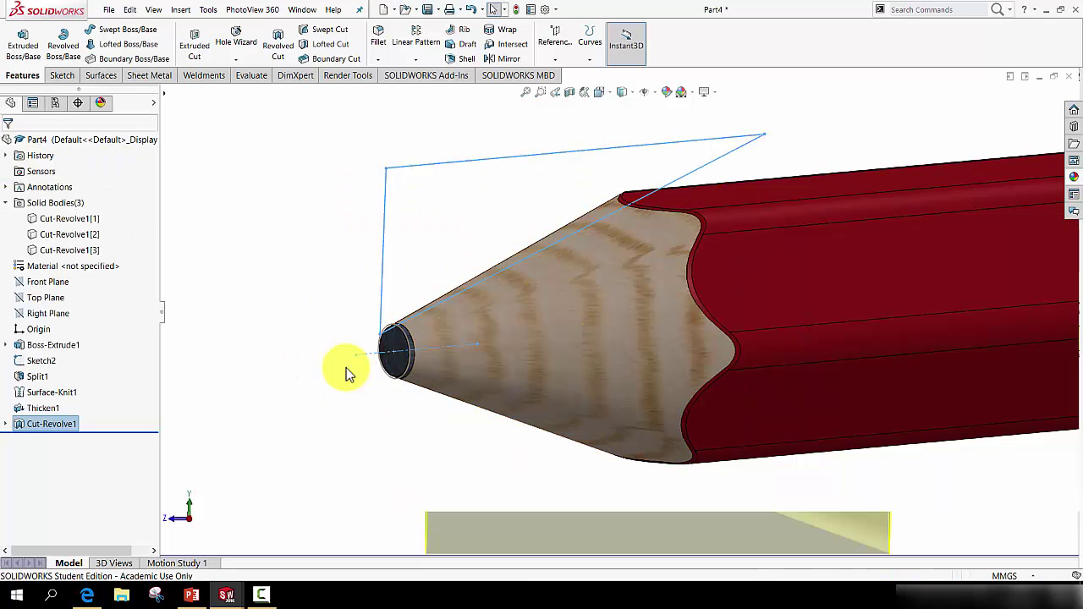
pyautogui.scroll(-5, 546, 367)
pyautogui.scroll(2, 610, 326)
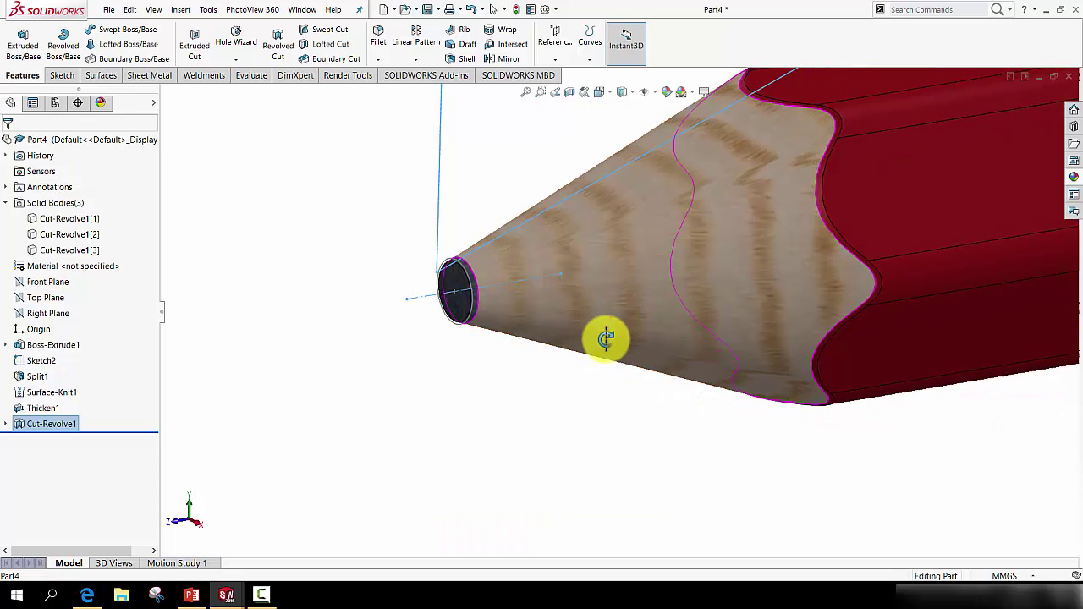
pyautogui.scroll(2, 551, 278)
pyautogui.scroll(-5, 542, 304)
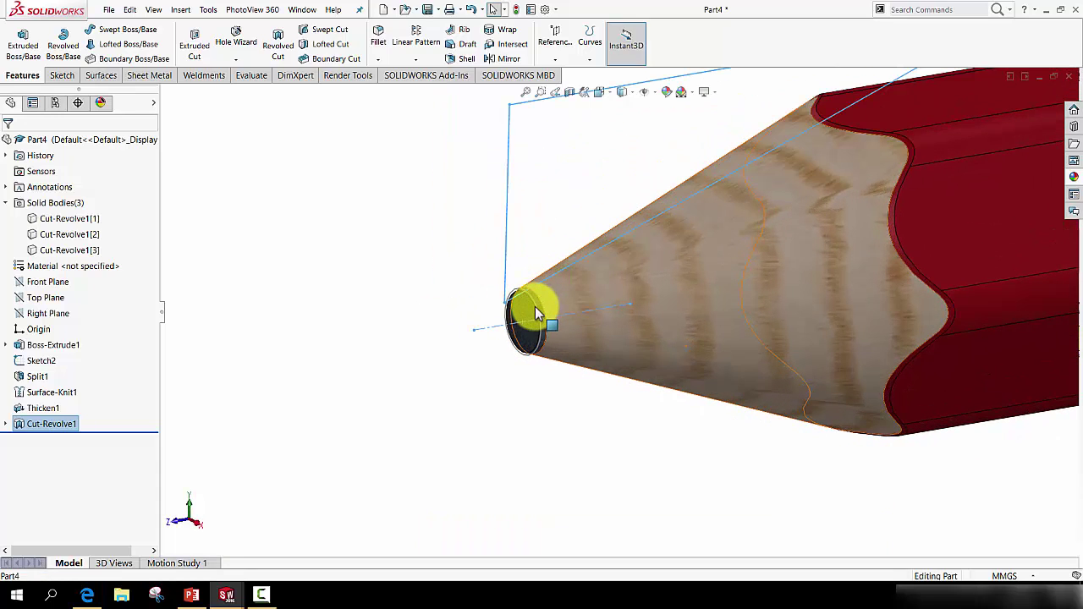
pyautogui.click(507, 282)
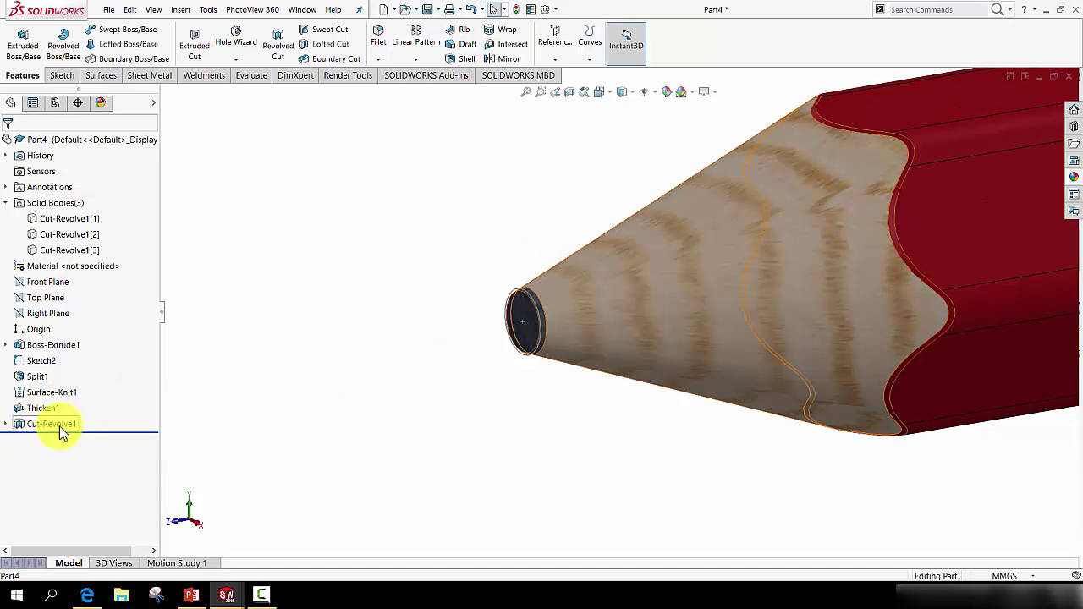
# Step: Edit the revolved cut's sketch, moving the triangle's lower corner to about X -252.2 mm, Y 0.22 mm for a smaller tip, and rebuild
pyautogui.click(8, 425)
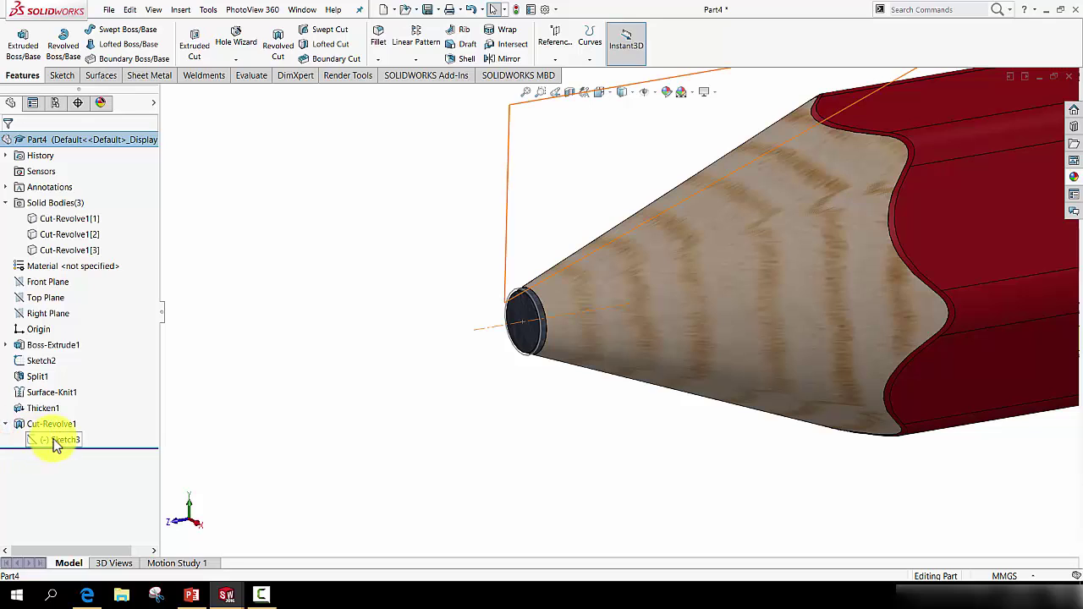
pyautogui.rightClick(55, 440)
pyautogui.click(66, 394)
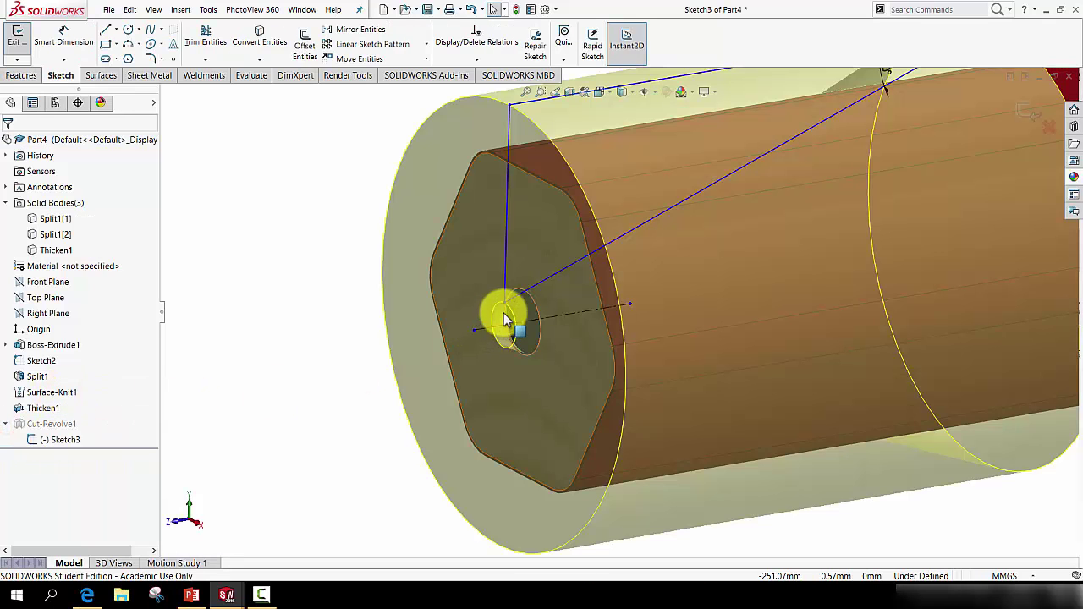
pyautogui.moveTo(503, 302); pyautogui.dragTo(482, 326)
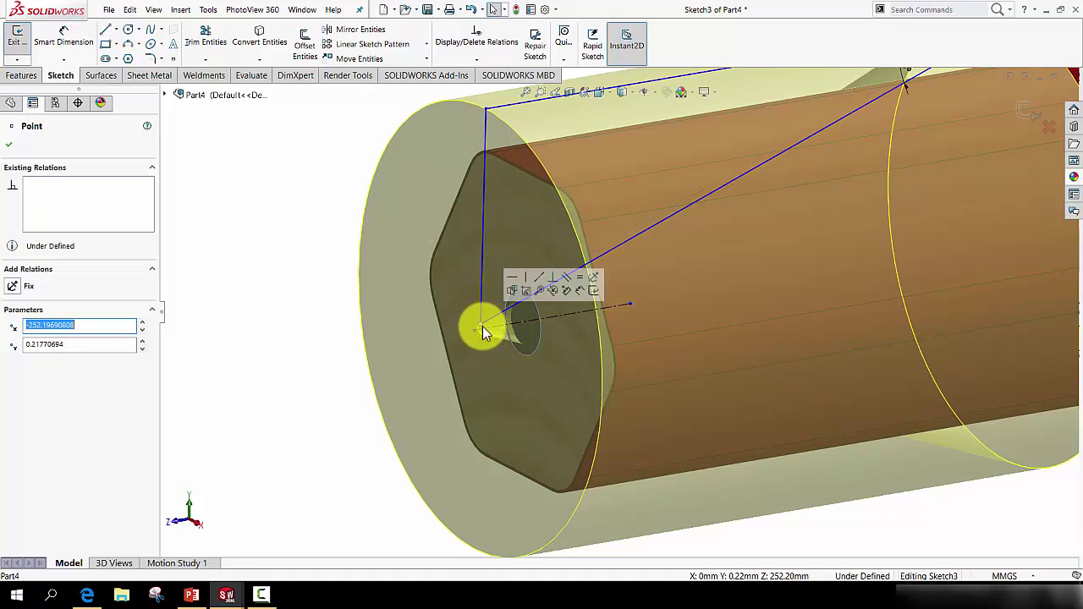
pyautogui.click(1018, 108)
pyautogui.scroll(5, 544, 314)
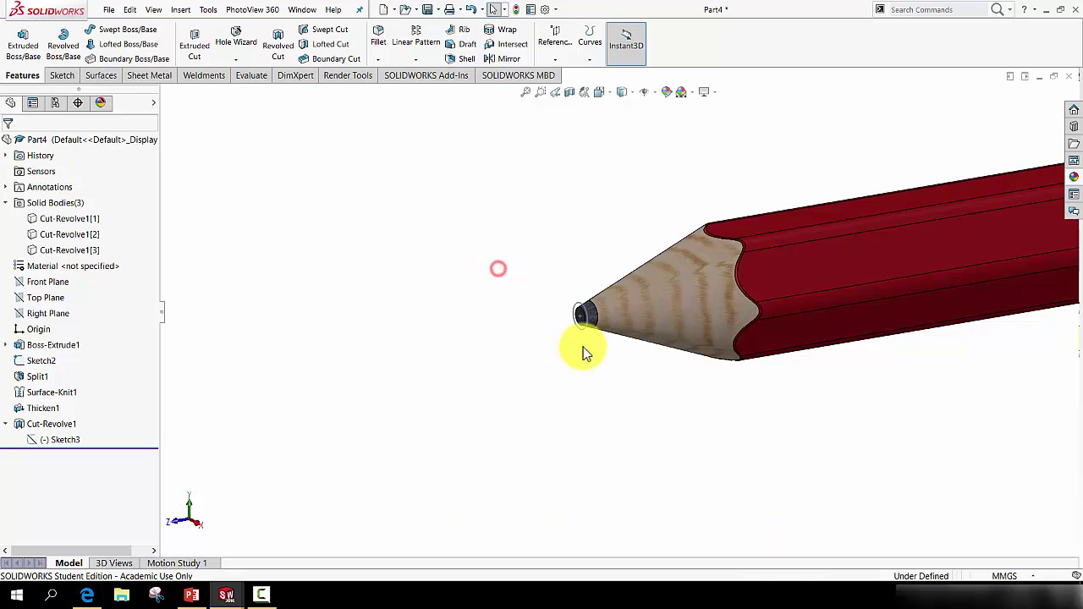
pyautogui.scroll(-5, 585, 322)
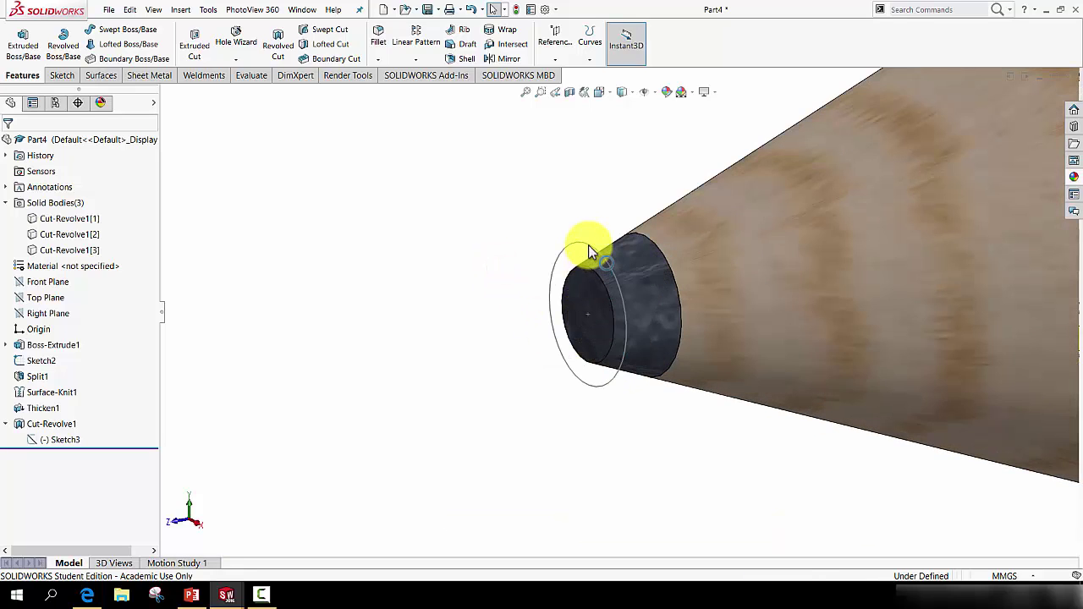
# Step: Hide the core circle sketch that still shows around the pencil's tip
pyautogui.rightClick(49, 362)
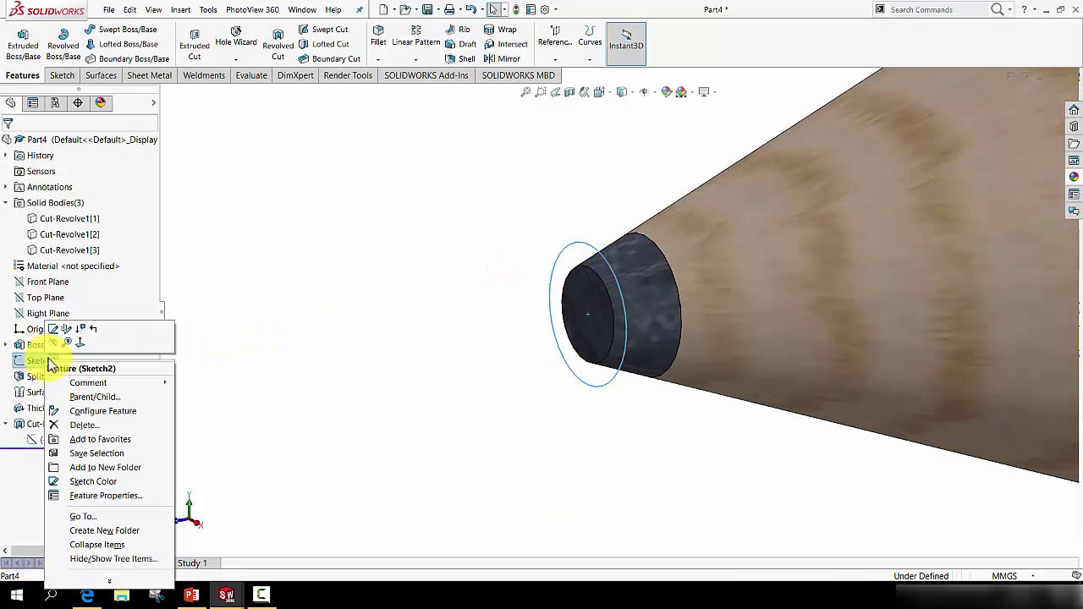
pyautogui.click(56, 347)
pyautogui.scroll(6, 706, 343)
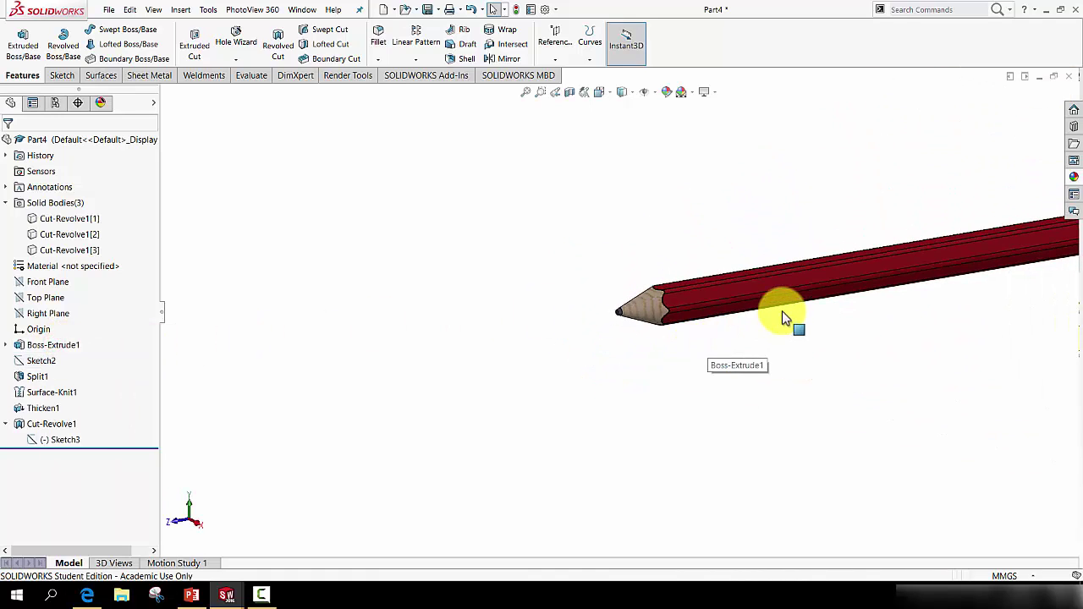
pyautogui.moveTo(801, 324)
pyautogui.mouseDown(button='middle')
pyautogui.moveTo(727, 312)
pyautogui.moveTo(640, 350)
pyautogui.moveTo(528, 363)
pyautogui.moveTo(827, 316)
pyautogui.moveTo(827, 380)
pyautogui.moveTo(882, 443)
pyautogui.mouseUp(button='middle')
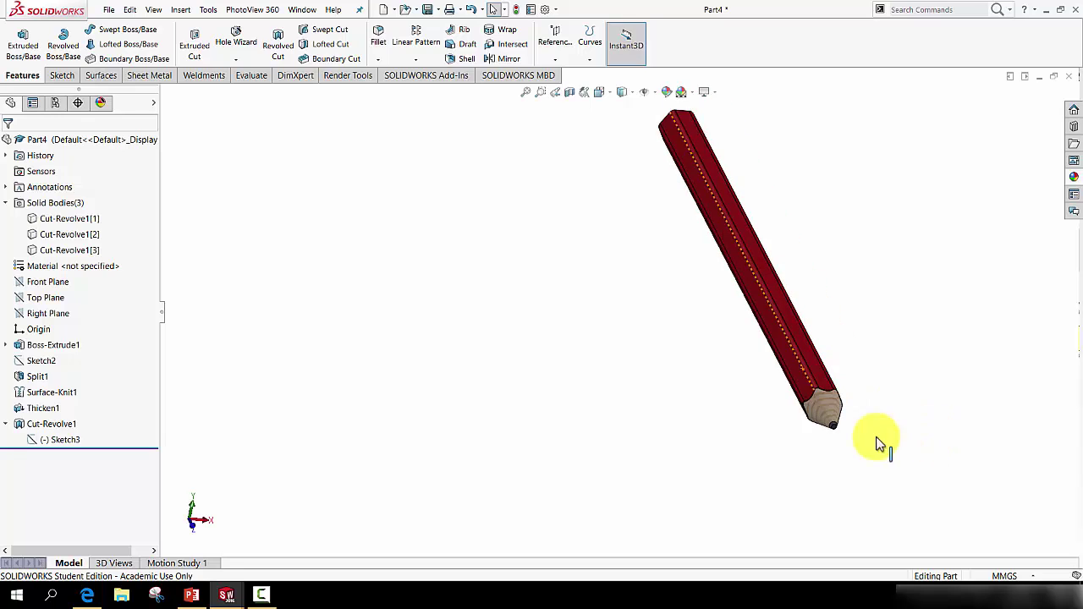
# Step: Apply the polished pine 2d wood appearance to the sharpened conical wood face only
pyautogui.scroll(-6, 774, 387)
pyautogui.scroll(-5, 762, 379)
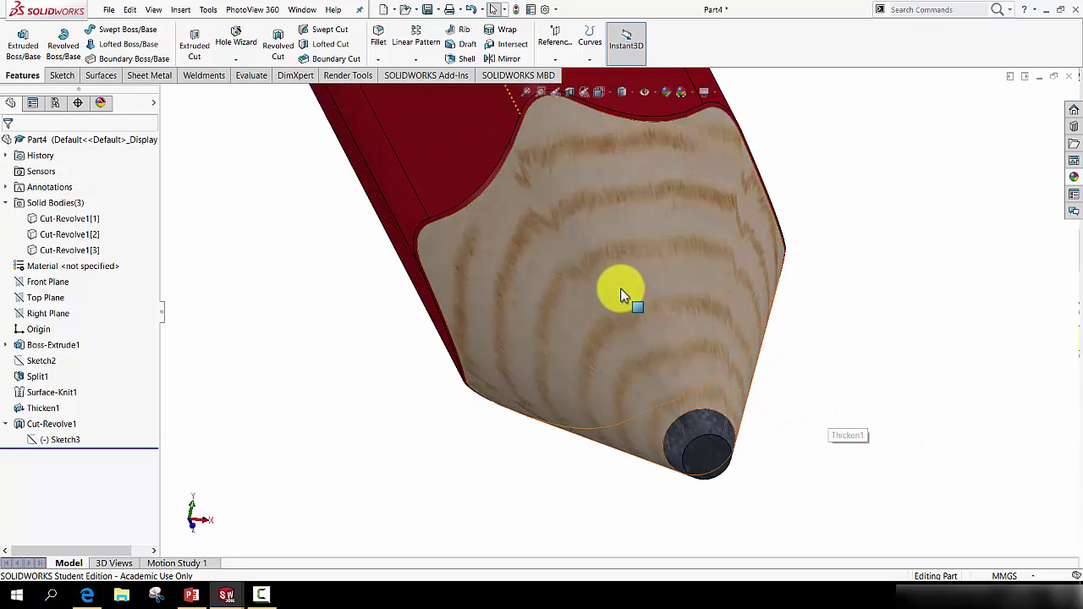
pyautogui.click(1074, 177)
pyautogui.scroll(10, 935, 199)
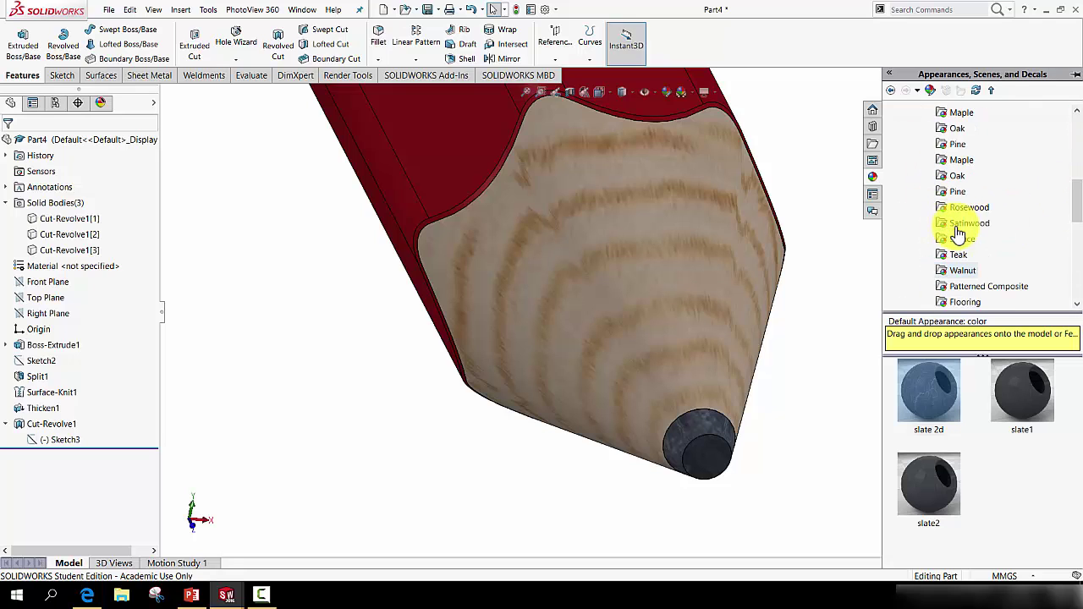
pyautogui.scroll(3, 962, 187)
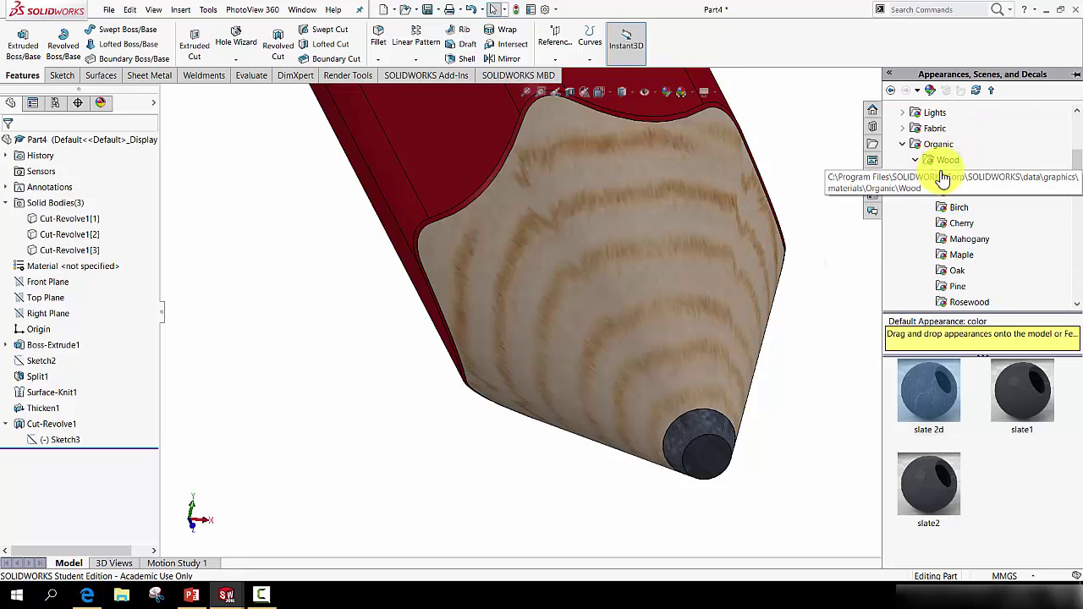
pyautogui.click(958, 287)
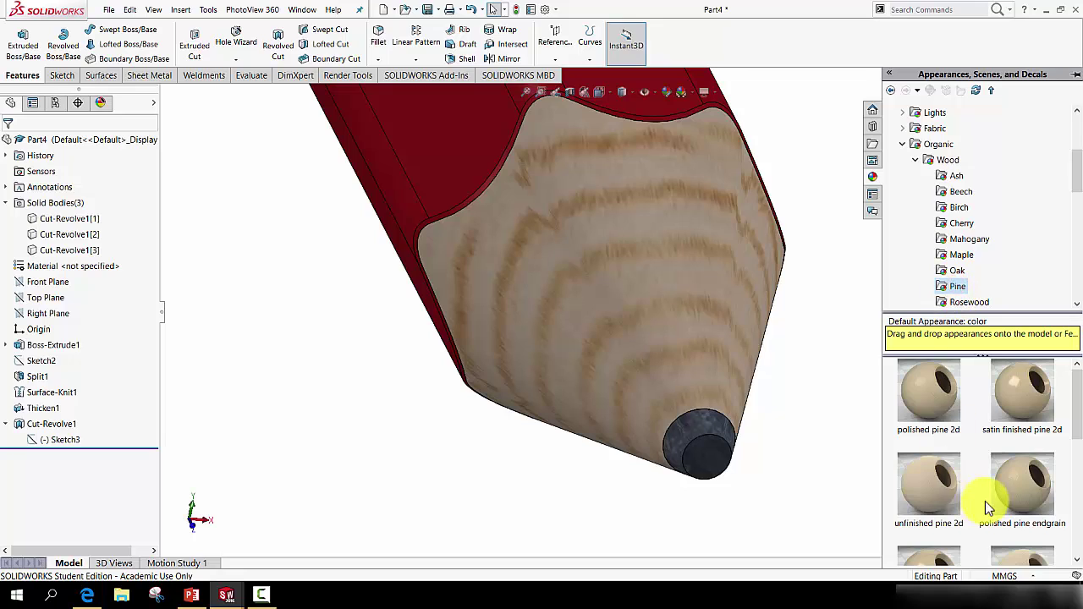
pyautogui.scroll(-3, 982, 495)
pyautogui.scroll(2, 935, 439)
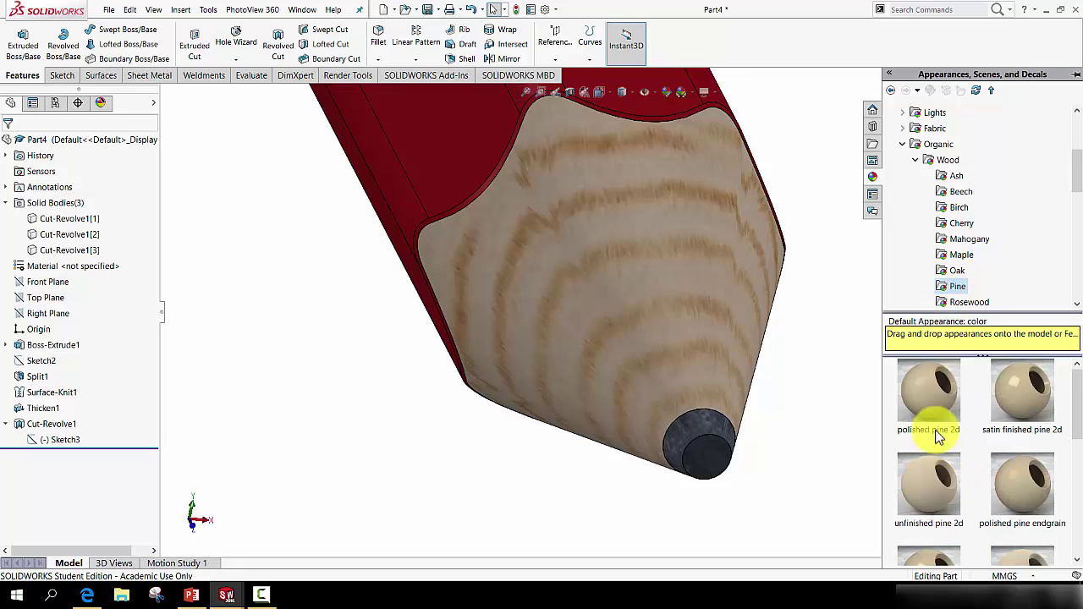
pyautogui.moveTo(935, 432); pyautogui.dragTo(685, 292)
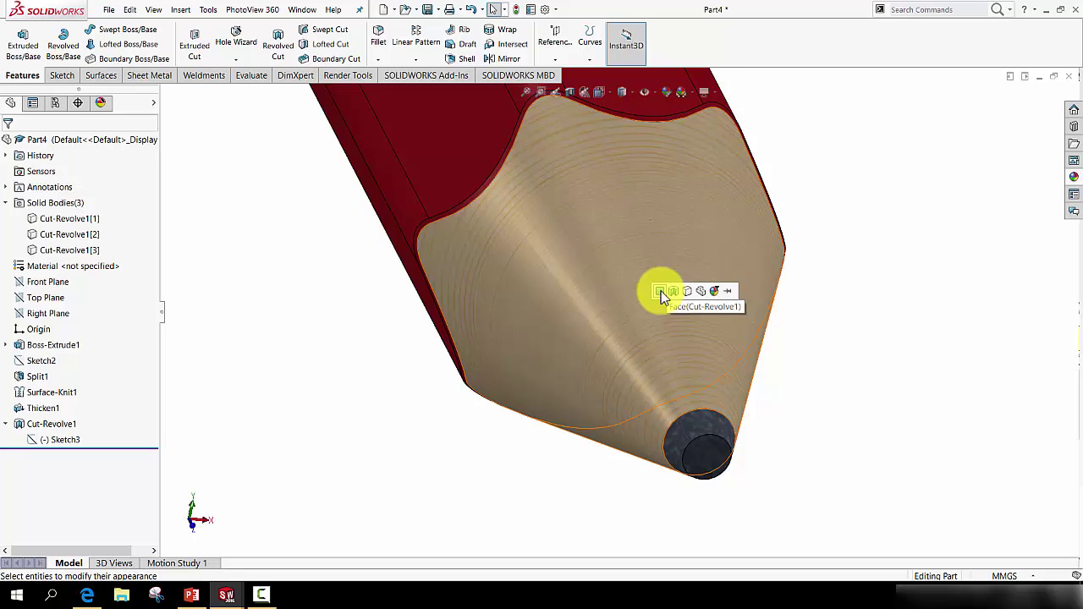
pyautogui.click(661, 291)
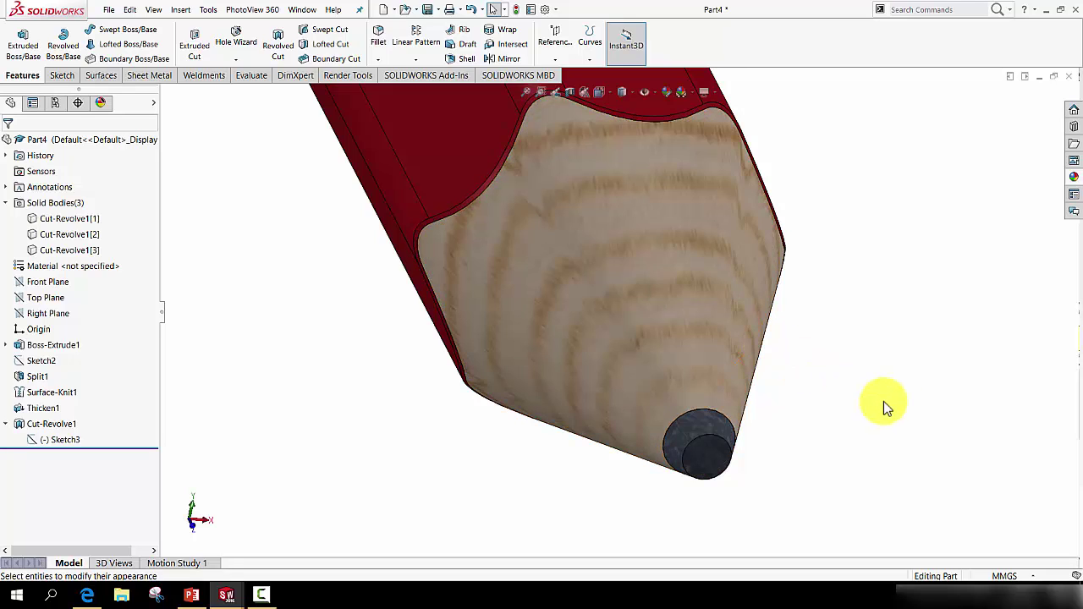
pyautogui.scroll(5, 813, 196)
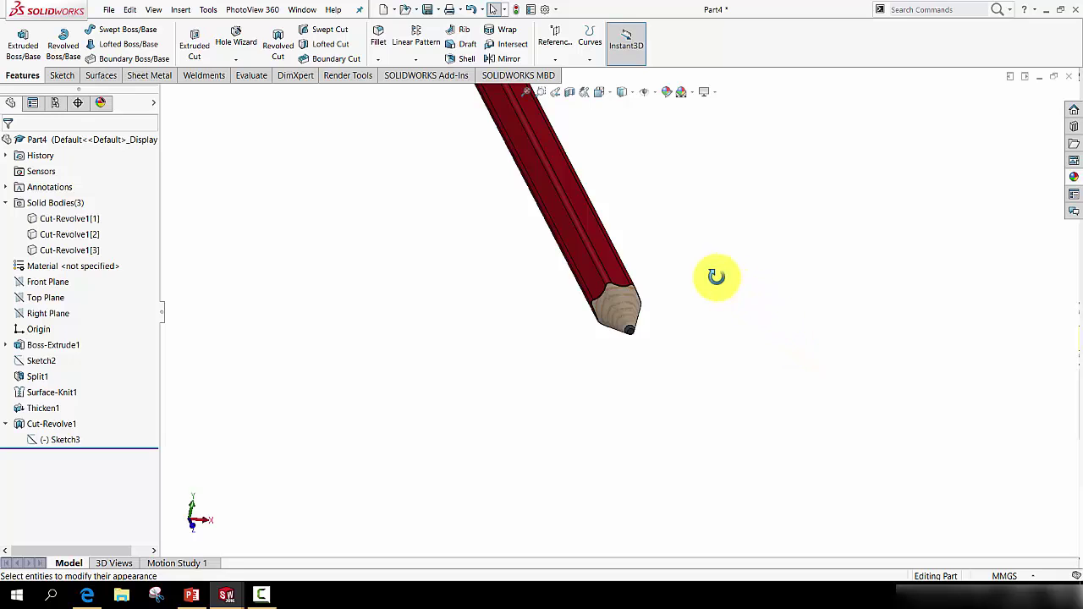
pyautogui.moveTo(716, 276)
pyautogui.mouseDown(button='middle')
pyautogui.moveTo(641, 302)
pyautogui.moveTo(718, 259)
pyautogui.moveTo(640, 235)
pyautogui.moveTo(665, 278)
pyautogui.mouseUp(button='middle')
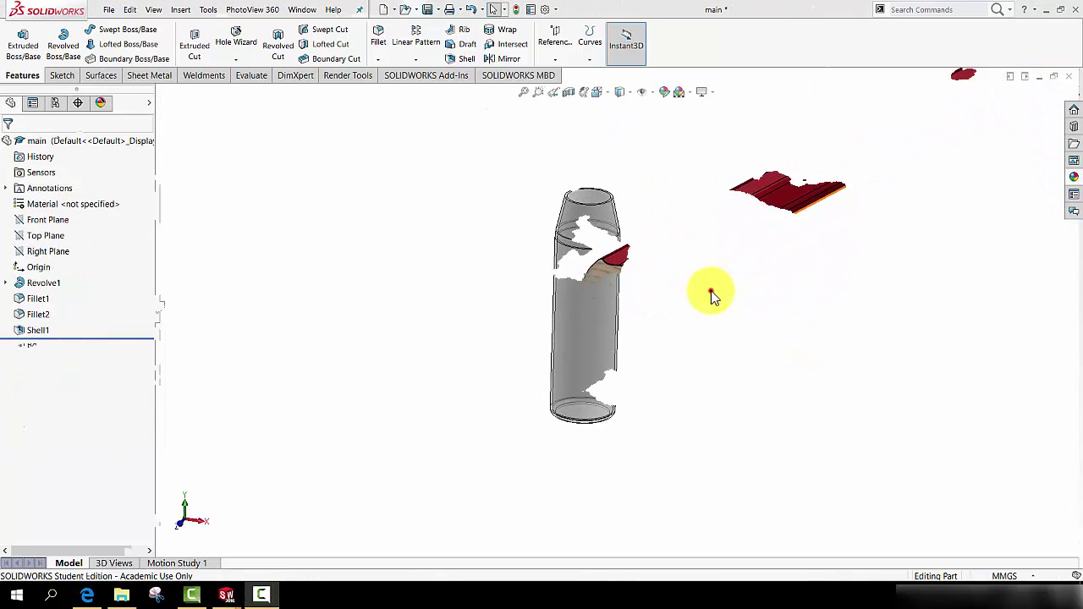
# Step: Examine the transparent shelled bottle in the part named main from several angles
pyautogui.click(711, 291)
pyautogui.scroll(-1, 636, 306)
pyautogui.moveTo(606, 294); pyautogui.dragTo(556, 242, button='middle')
pyautogui.scroll(-2, 554, 230)
pyautogui.scroll(2, 554, 230)
pyautogui.scroll(-3, 615, 370)
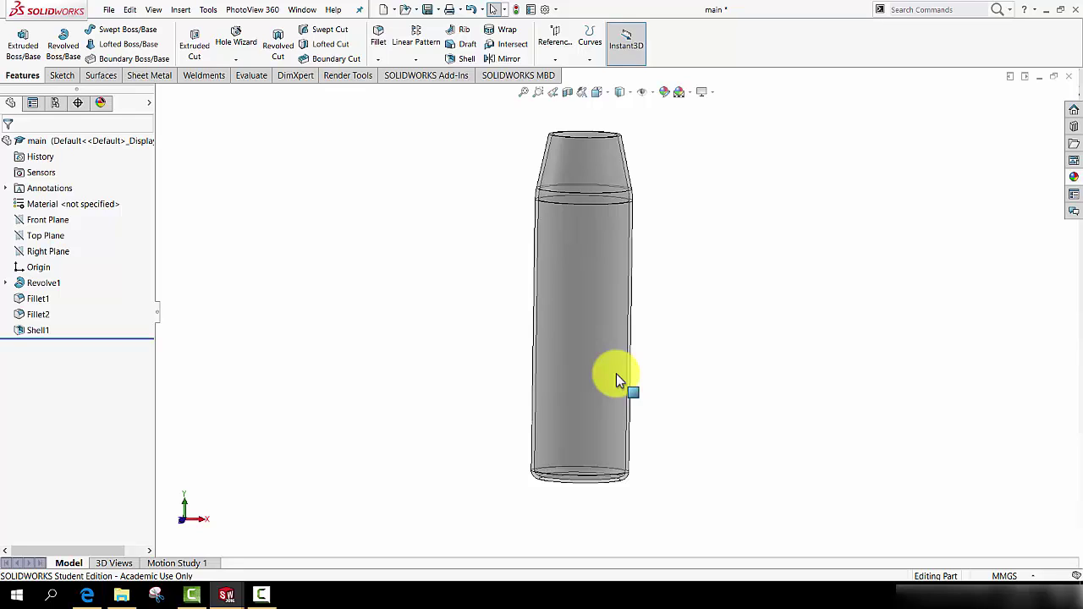
pyautogui.scroll(2, 624, 346)
pyautogui.moveTo(624, 314); pyautogui.dragTo(616, 330, button='middle')
pyautogui.scroll(-1, 621, 314)
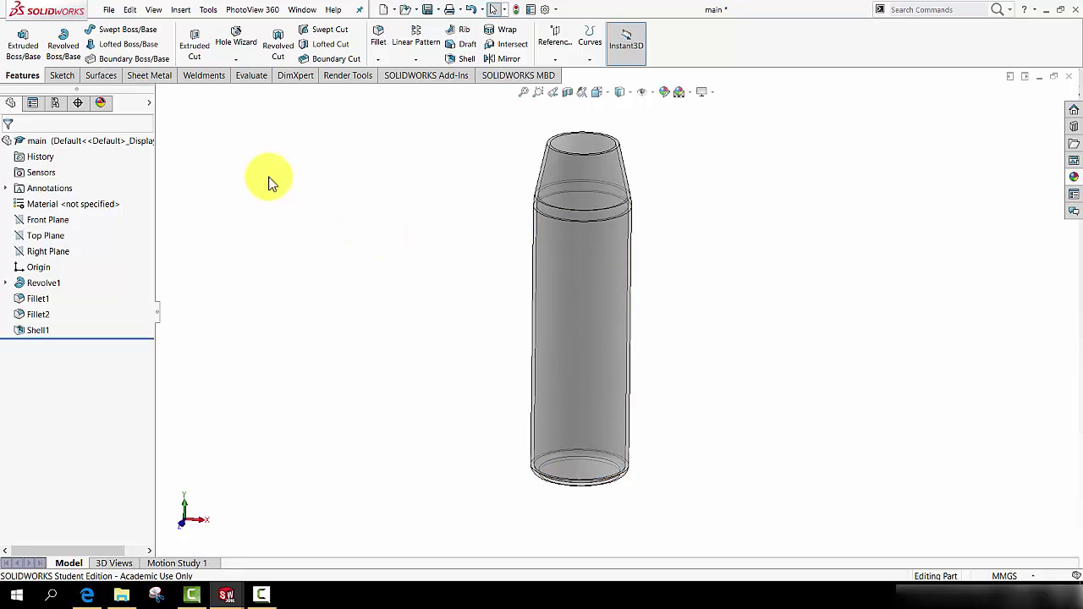
# Step: Knit the bottle's five outer faces, from the tapered neck down to the base, into one surface without creating a solid
pyautogui.click(103, 77)
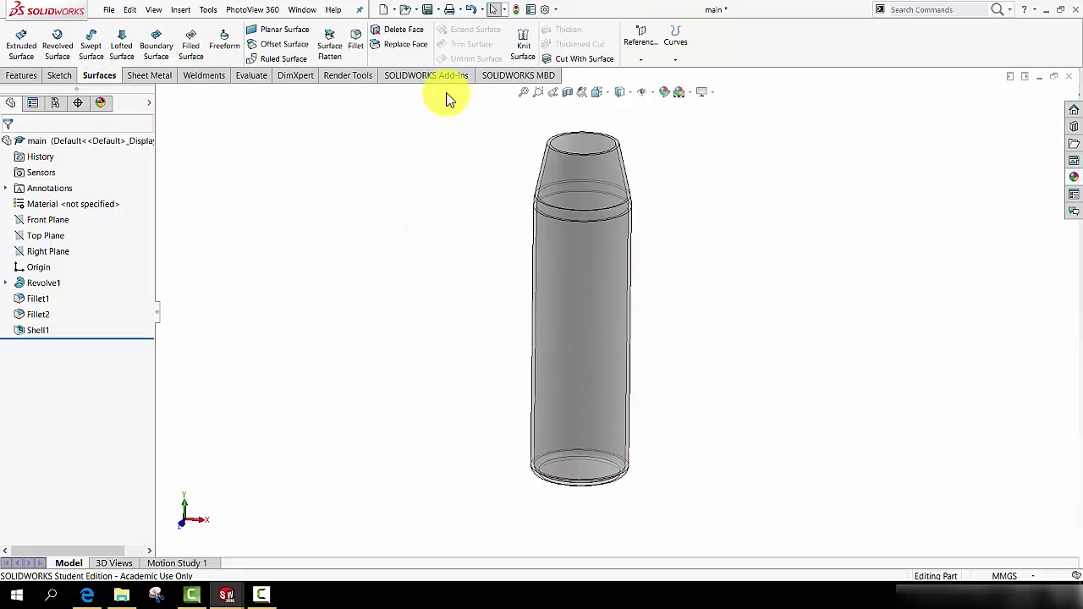
pyautogui.click(518, 45)
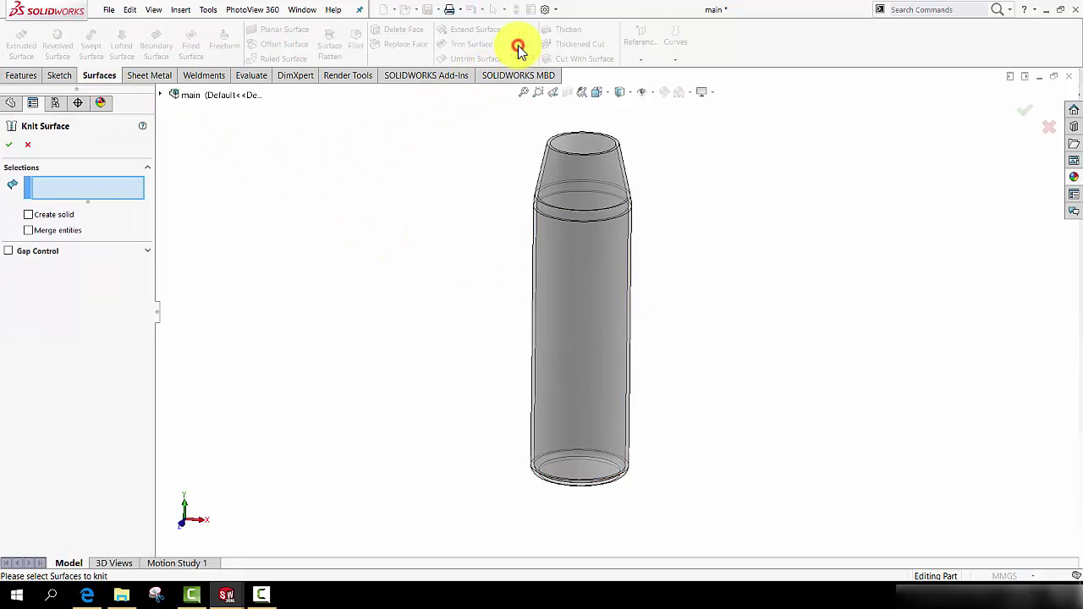
pyautogui.click(554, 171)
pyautogui.click(546, 212)
pyautogui.click(551, 244)
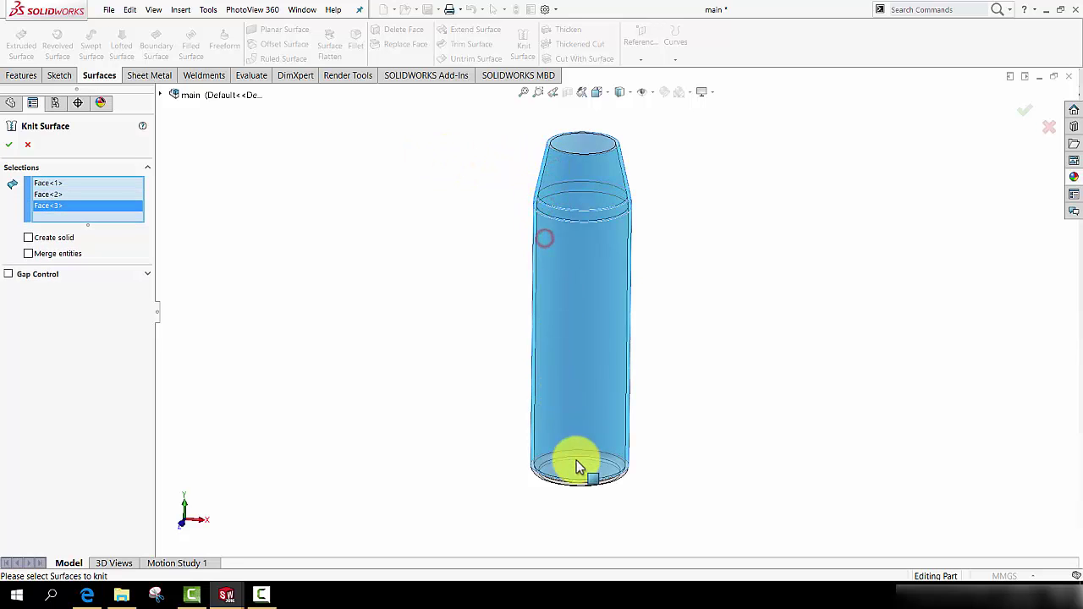
pyautogui.moveTo(582, 462); pyautogui.dragTo(595, 324, button='middle')
pyautogui.scroll(-4, 564, 426)
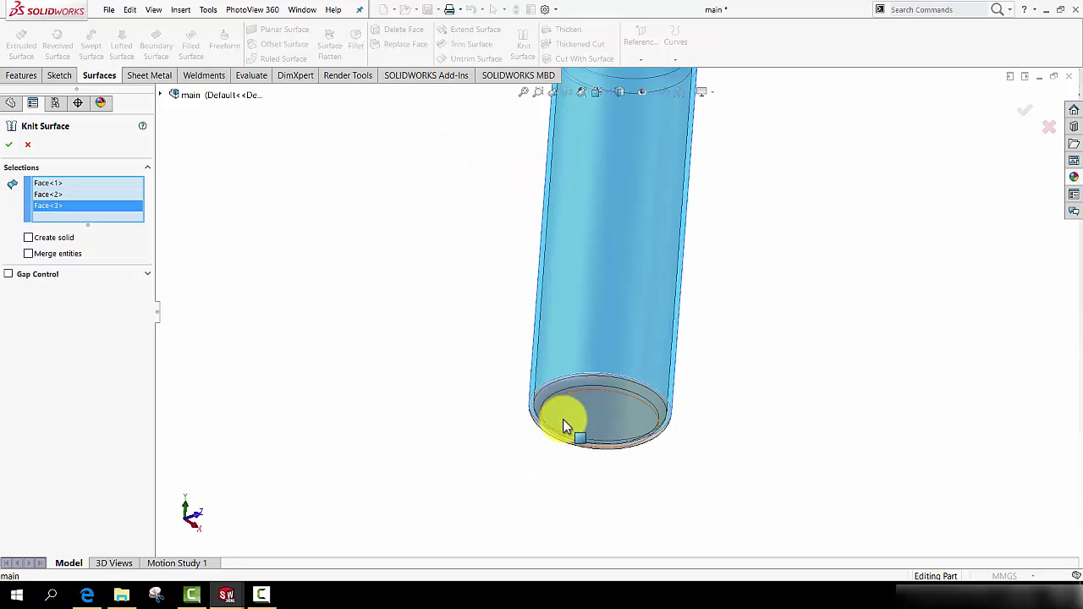
pyautogui.click(559, 378)
pyautogui.click(604, 405)
pyautogui.scroll(5, 606, 385)
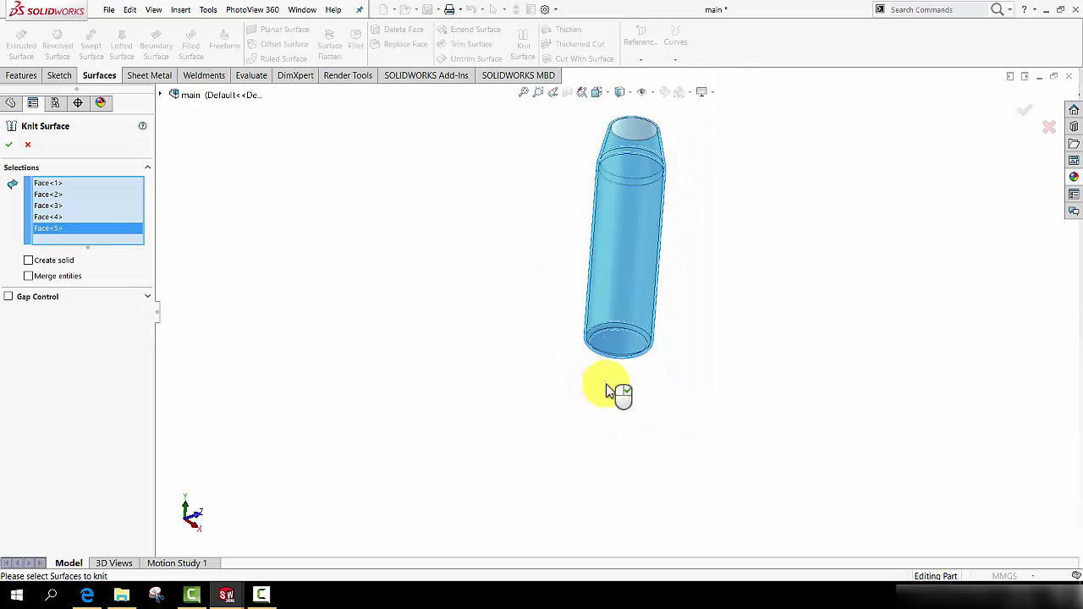
pyautogui.moveTo(606, 385); pyautogui.dragTo(672, 208, button='middle')
pyautogui.scroll(-3, 671, 208)
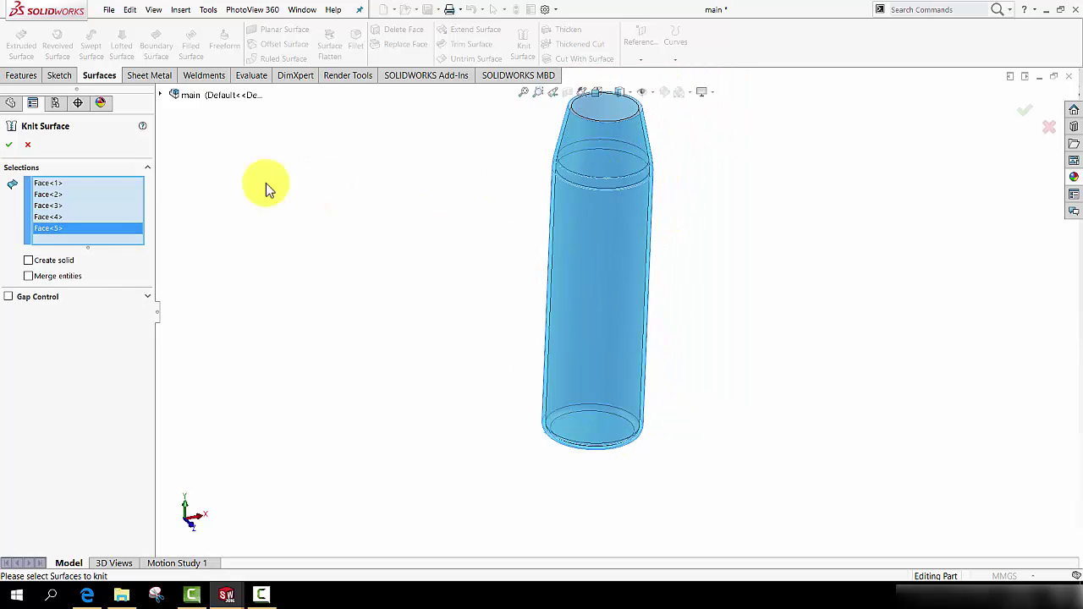
pyautogui.click(11, 146)
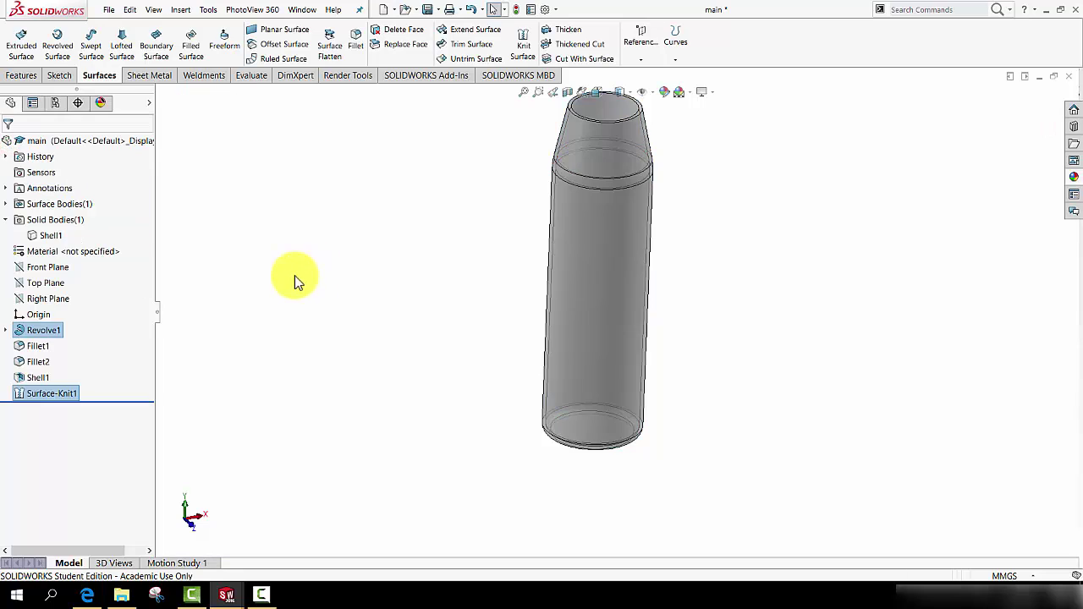
# Step: List the part's surface bodies and highlight the knitted surface to check which faces it covers
pyautogui.click(7, 205)
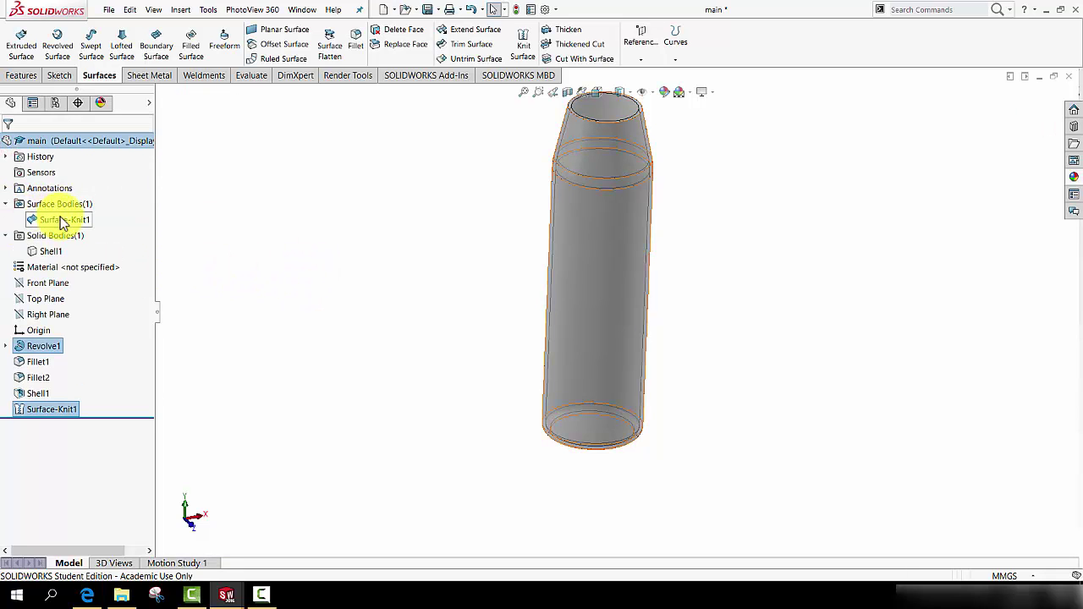
pyautogui.click(63, 221)
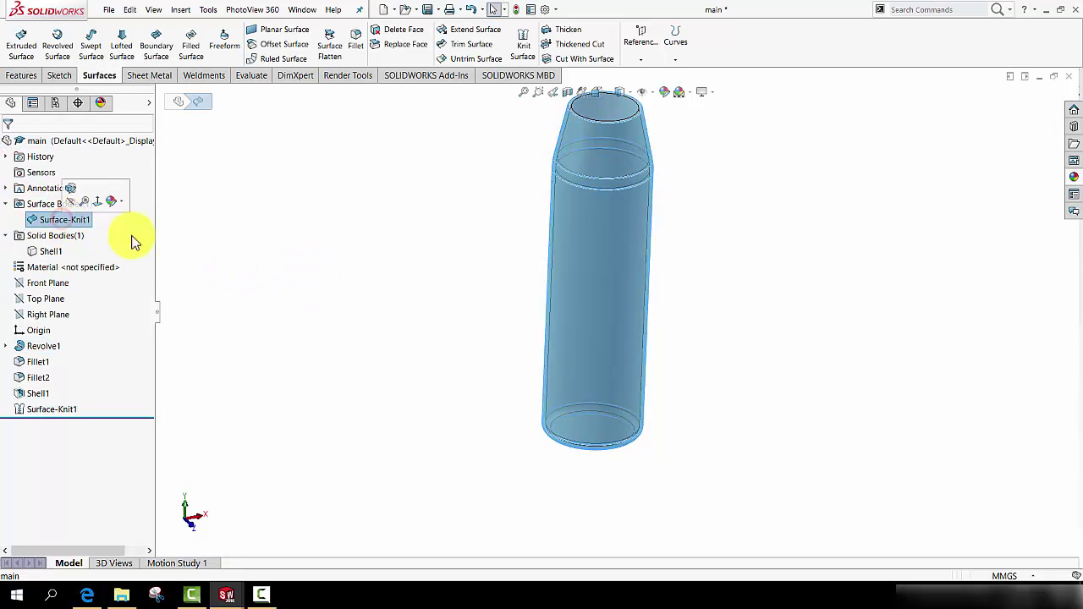
pyautogui.scroll(2, 530, 304)
pyautogui.scroll(-3, 677, 220)
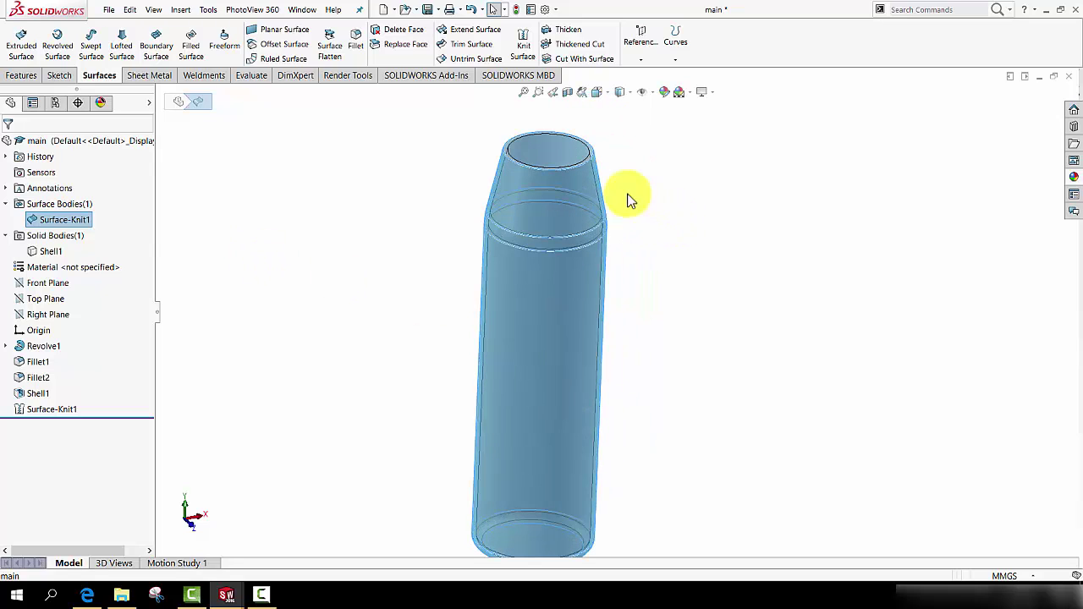
pyautogui.click(667, 127)
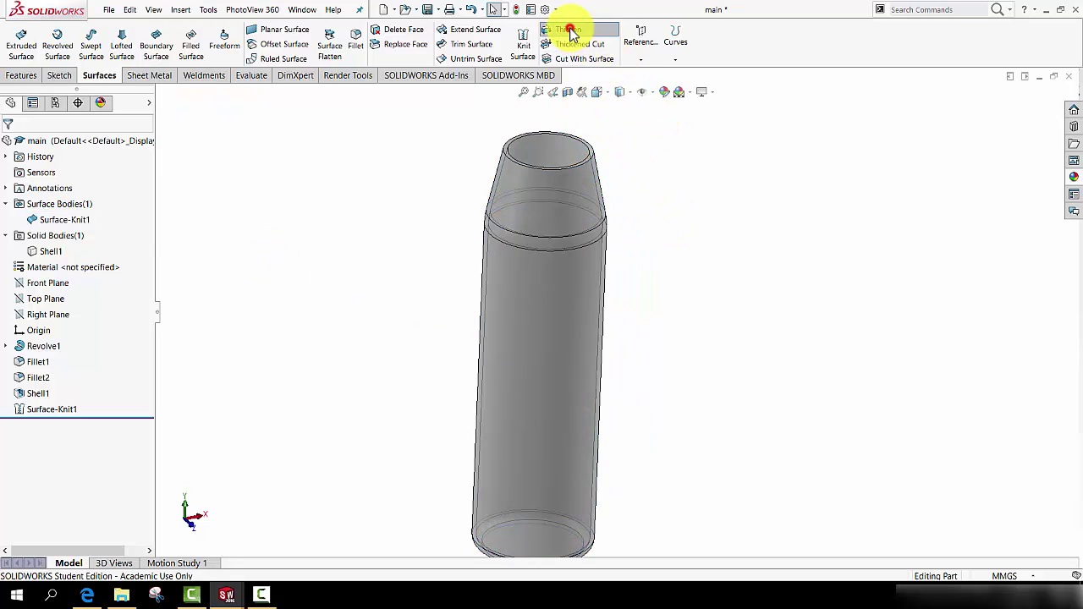
# Step: Thicken the knitted surface outward by 1 mm without merging the result, keeping the outer layer as a separate solid body
pyautogui.click(569, 31)
pyautogui.click(170, 95)
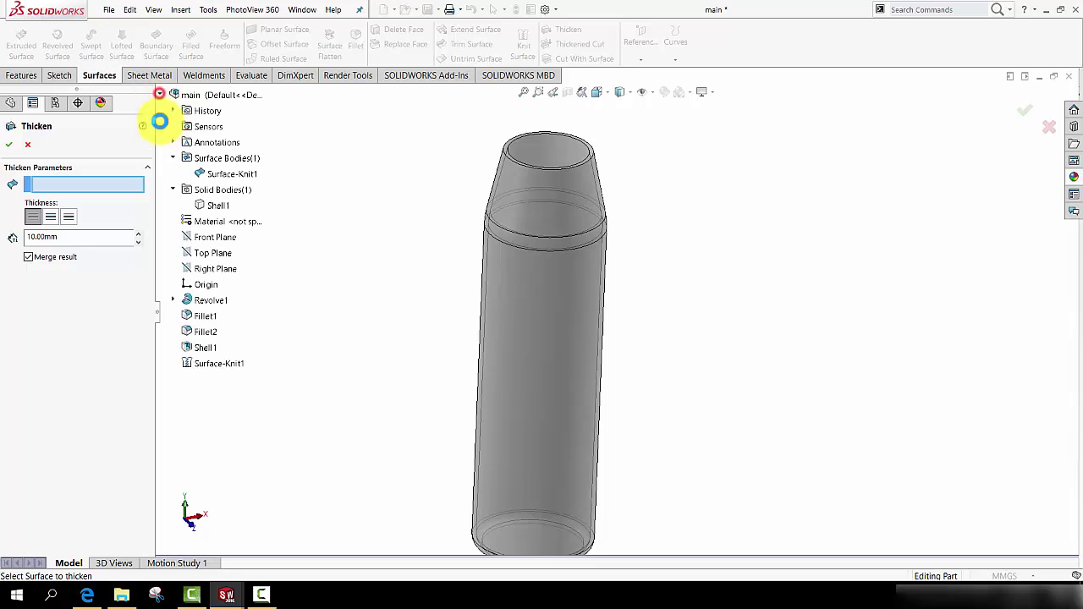
pyautogui.click(229, 173)
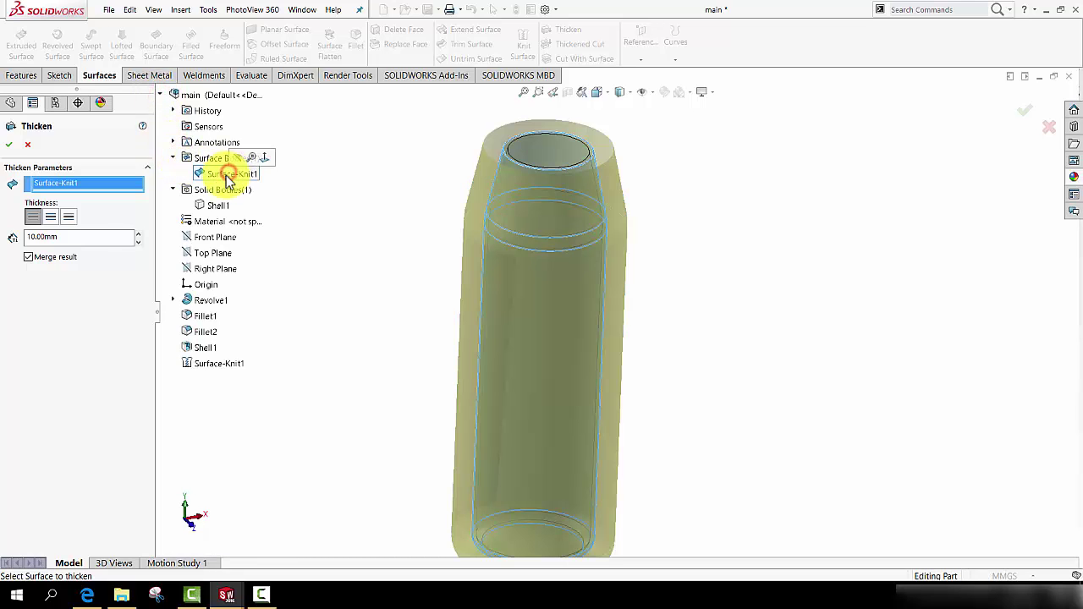
pyautogui.moveTo(80, 235); pyautogui.dragTo(16, 233)
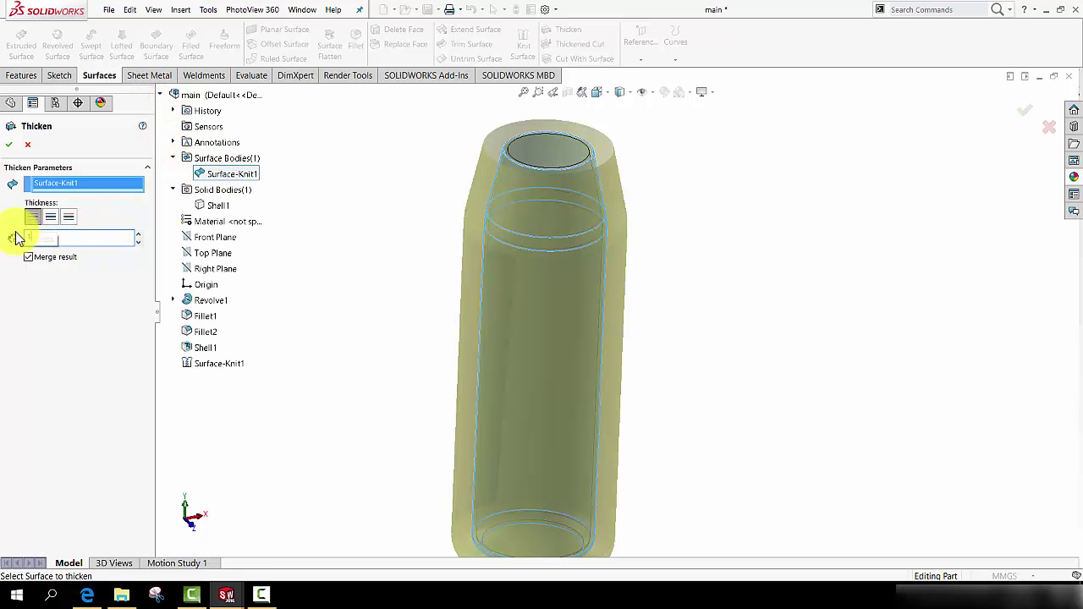
pyautogui.write('1')
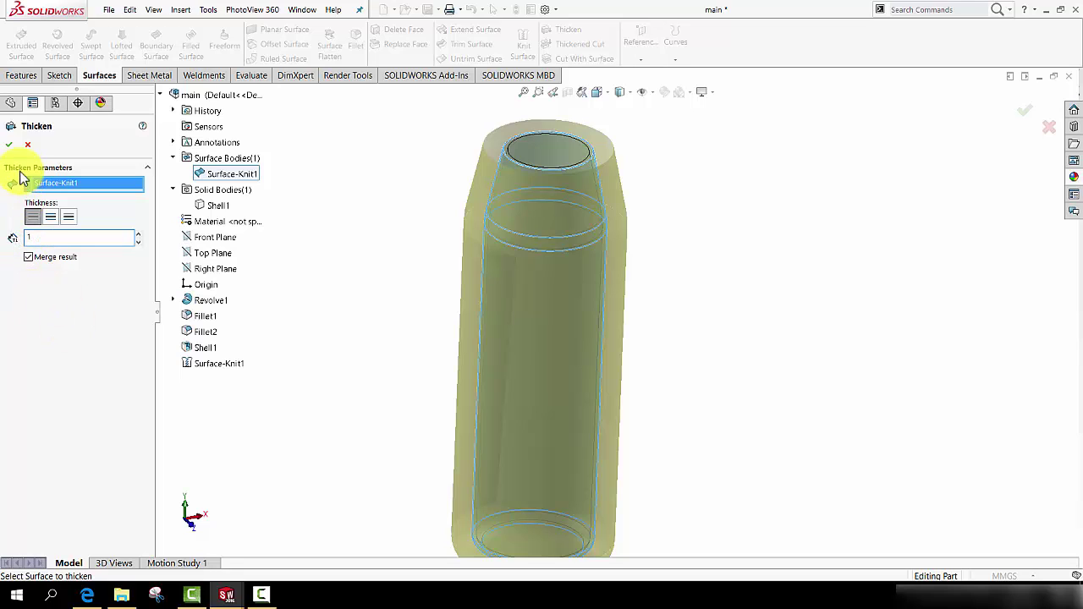
pyautogui.click(30, 259)
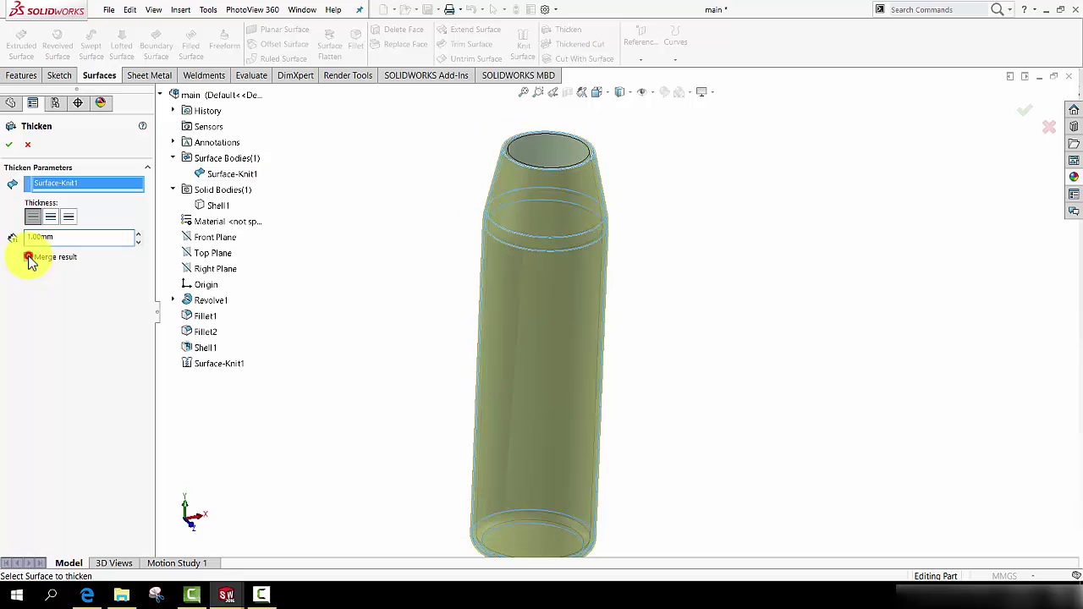
pyautogui.click(8, 147)
# Step: Apply a dark red low gloss plastic appearance to the thickened outer body only
pyautogui.scroll(1, 578, 262)
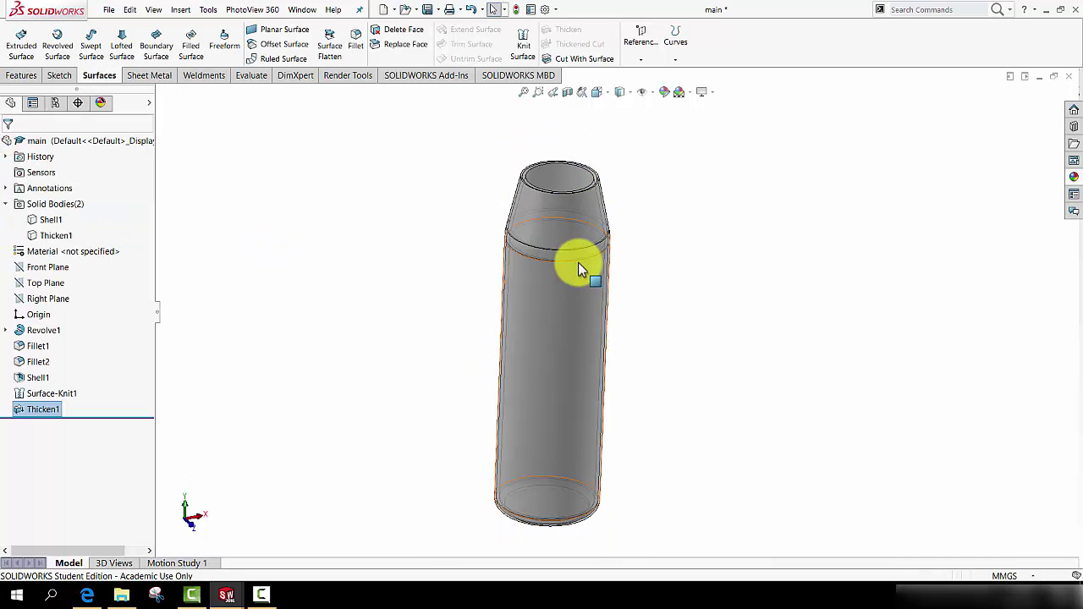
pyautogui.scroll(-3, 577, 261)
pyautogui.moveTo(576, 252); pyautogui.dragTo(665, 286, button='middle')
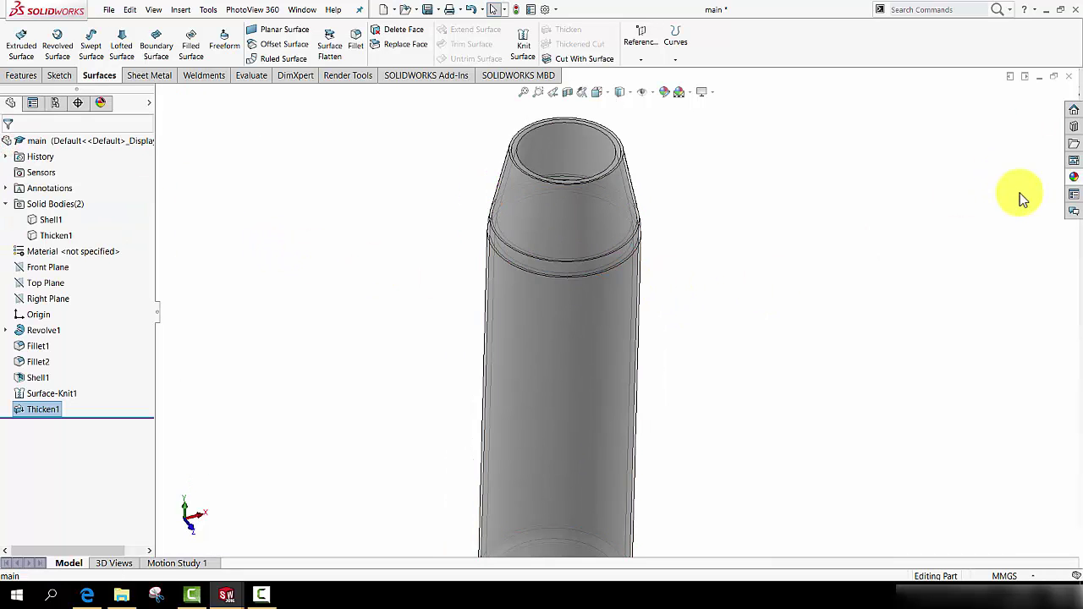
pyautogui.click(1073, 177)
pyautogui.click(889, 112)
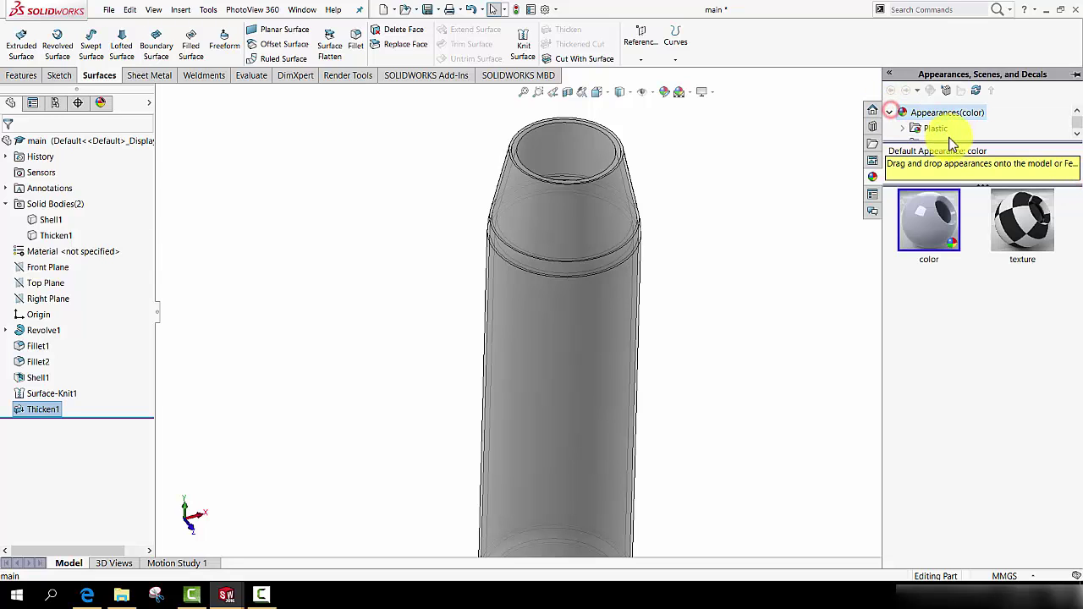
pyautogui.moveTo(951, 144); pyautogui.dragTo(957, 329)
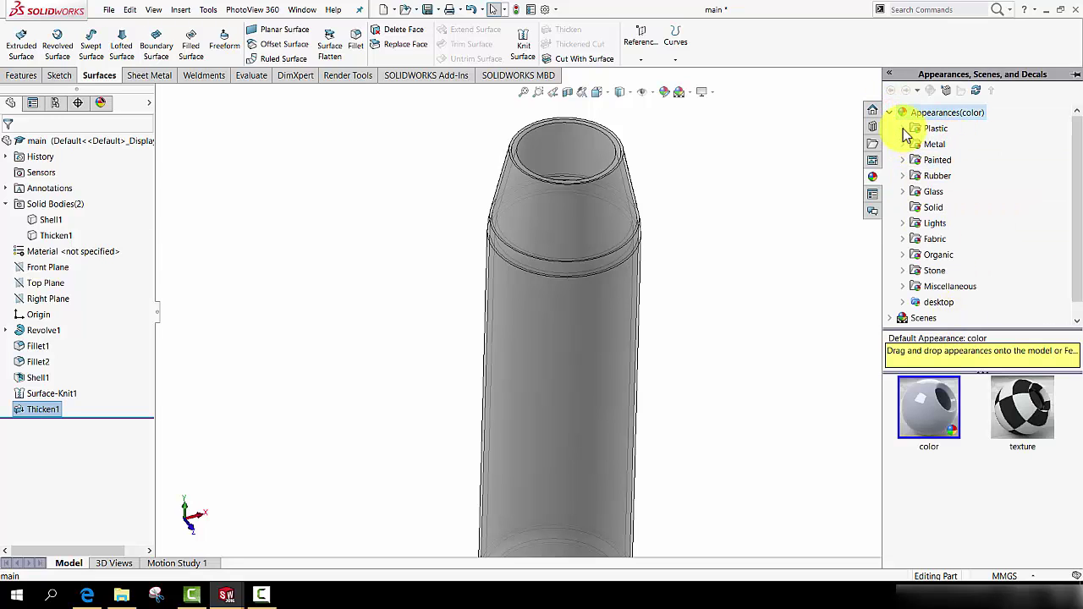
pyautogui.click(902, 128)
pyautogui.click(955, 178)
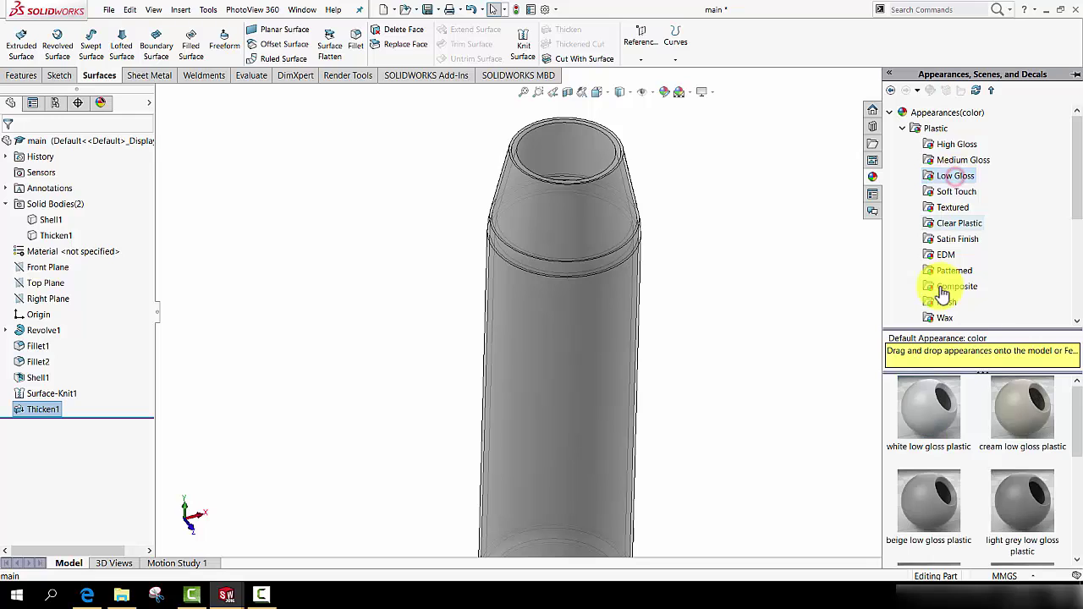
pyautogui.scroll(-3, 981, 423)
pyautogui.moveTo(922, 415); pyautogui.dragTo(593, 323)
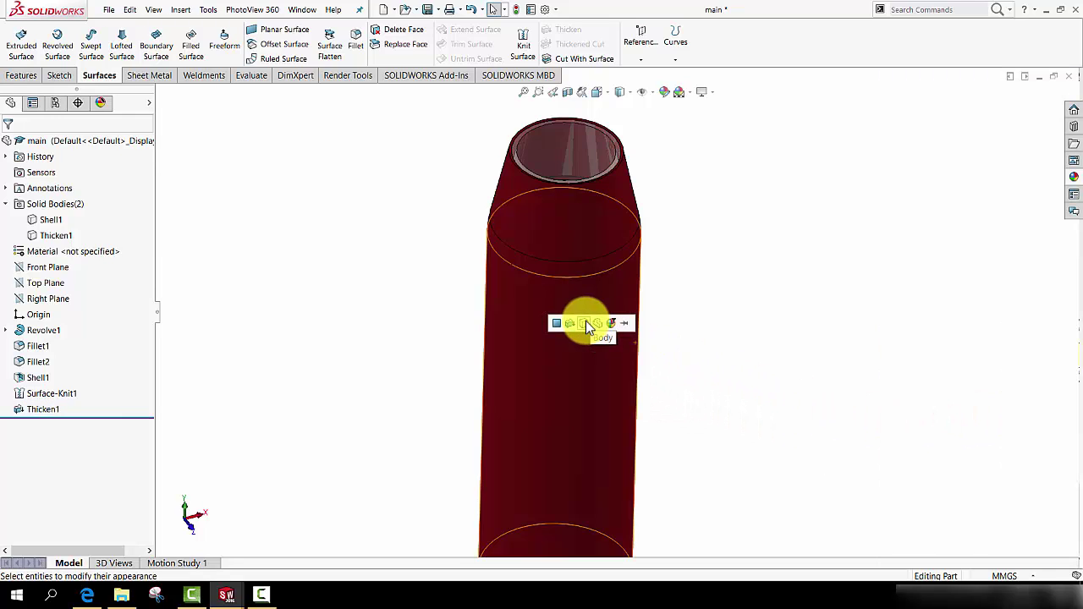
pyautogui.click(586, 322)
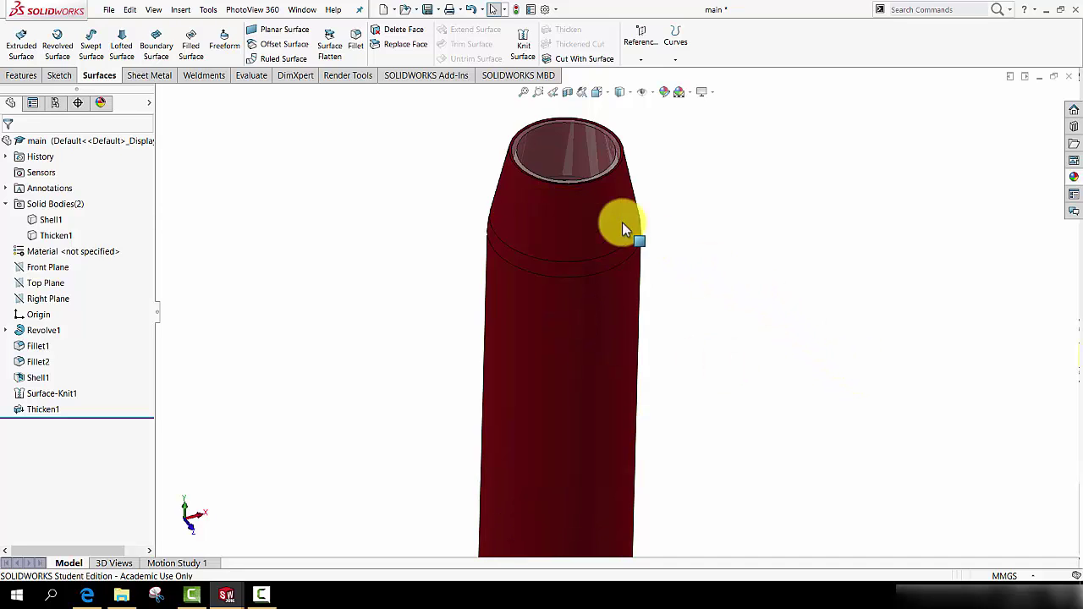
# Step: Examine the red outer layer and the inner shell around the bottle's open neck, close up and as a whole
pyautogui.scroll(-4, 587, 160)
pyautogui.scroll(1, 570, 176)
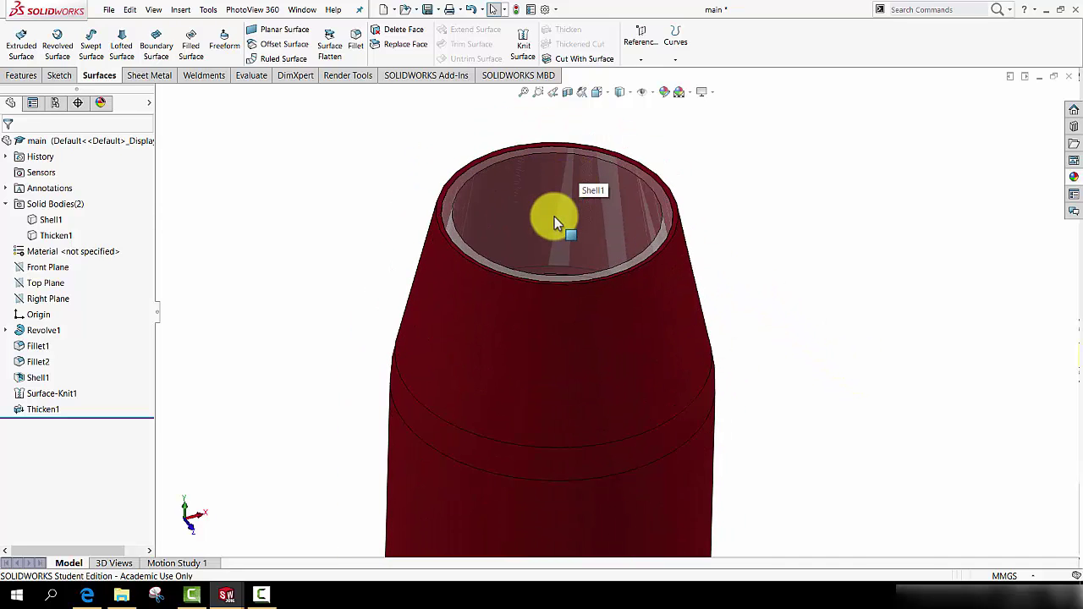
pyautogui.scroll(-2, 555, 216)
pyautogui.scroll(4, 554, 218)
pyautogui.scroll(2, 613, 406)
pyautogui.scroll(-2, 618, 401)
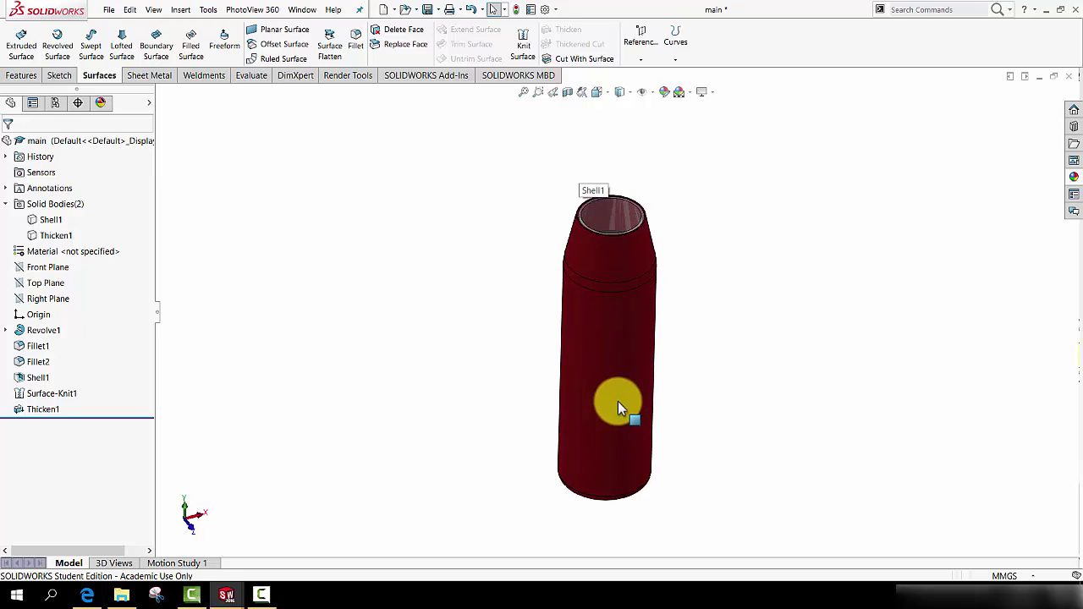
pyautogui.scroll(-1, 618, 401)
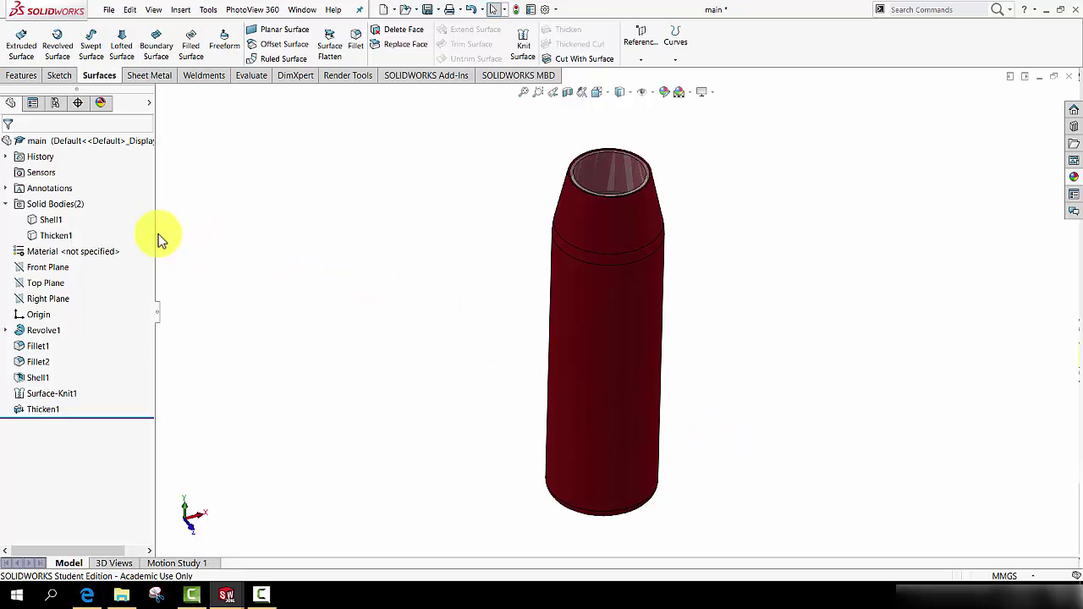
# Step: Hide the inner Shell1 body so that only the red outer layer is displayed
pyautogui.rightClick(48, 223)
pyautogui.click(56, 203)
pyautogui.click(261, 195)
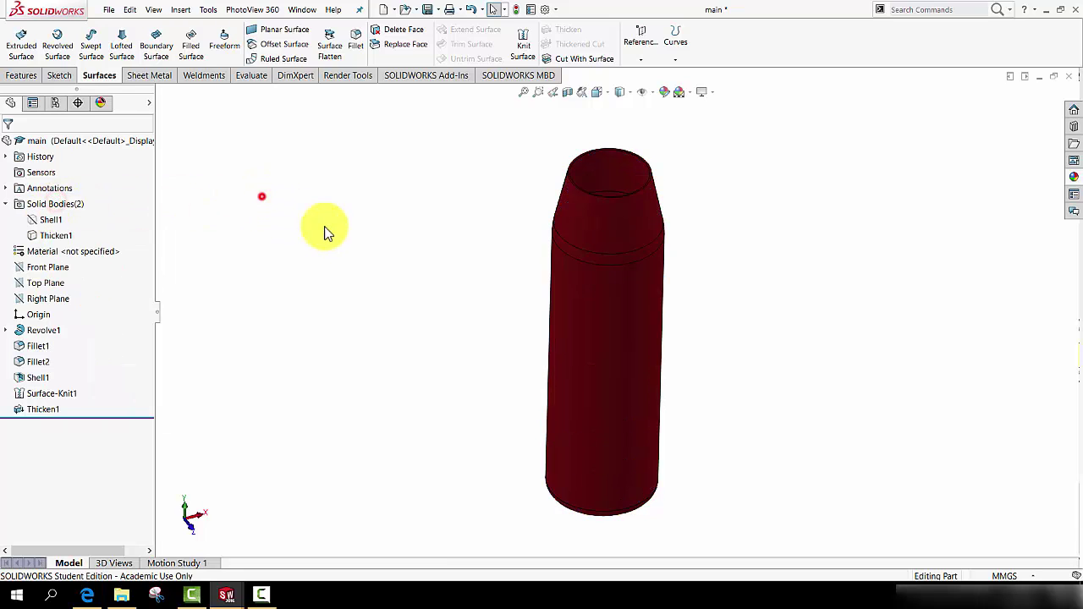
# Step: Sketch a vertical straight slot on the Front Plane, centred on the bottle's axis, about 61 mm between arc centres and 26 mm wide
pyautogui.moveTo(478, 227)
pyautogui.mouseDown(button='middle')
pyautogui.moveTo(496, 308)
pyautogui.moveTo(483, 367)
pyautogui.moveTo(488, 213)
pyautogui.mouseUp(button='middle')
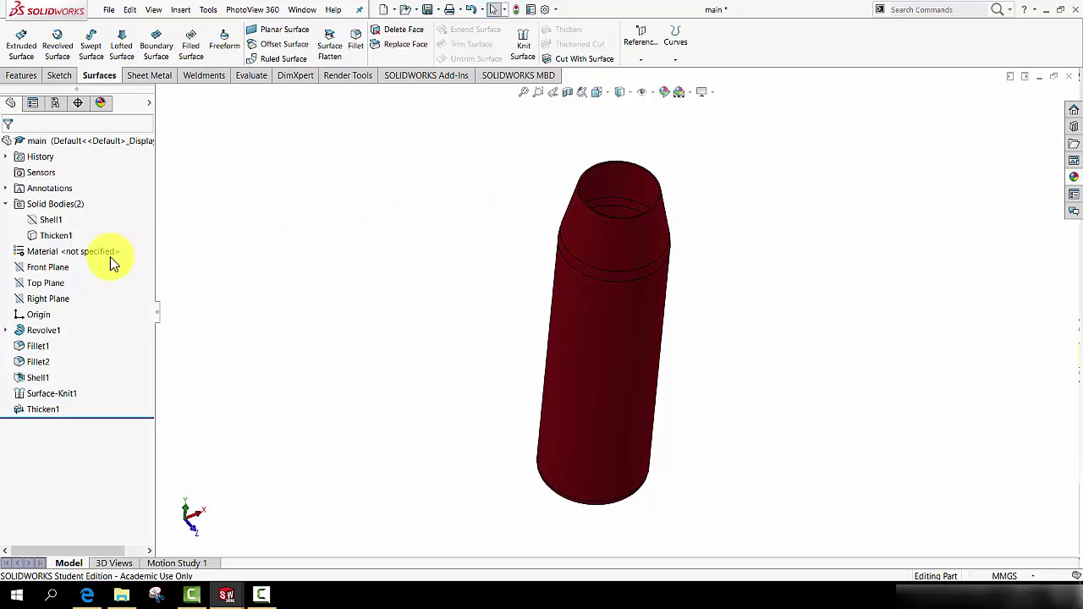
pyautogui.click(49, 267)
pyautogui.click(60, 75)
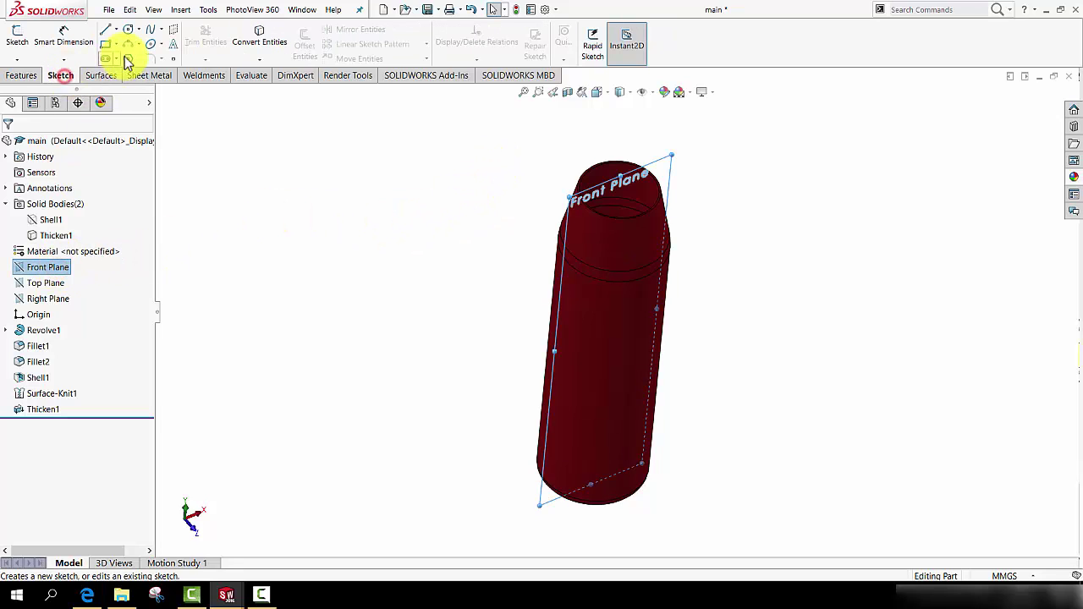
pyautogui.click(112, 60)
pyautogui.press('space')
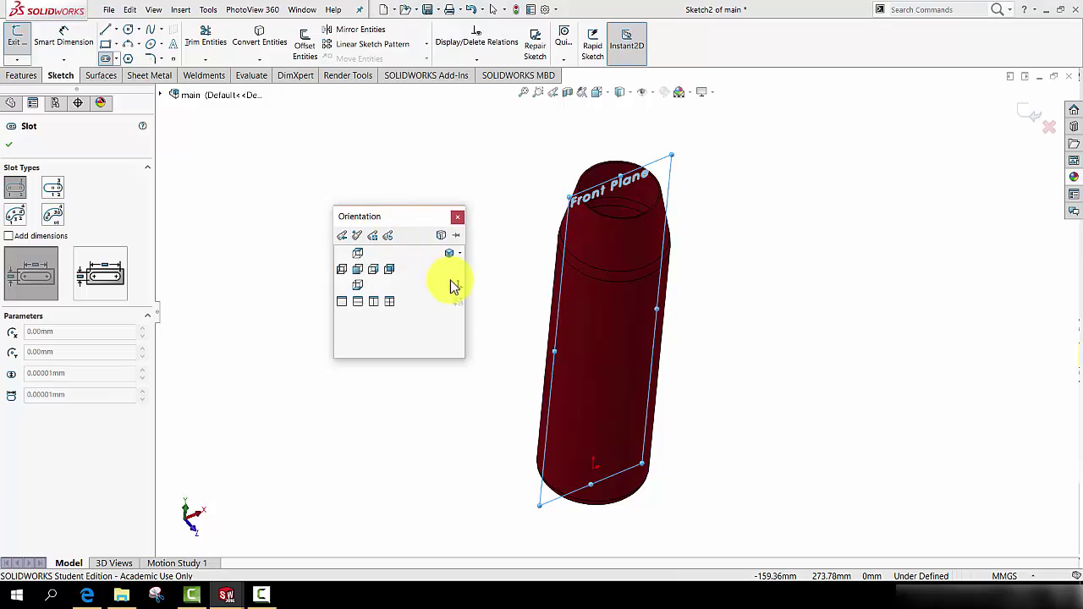
pyautogui.click(455, 284)
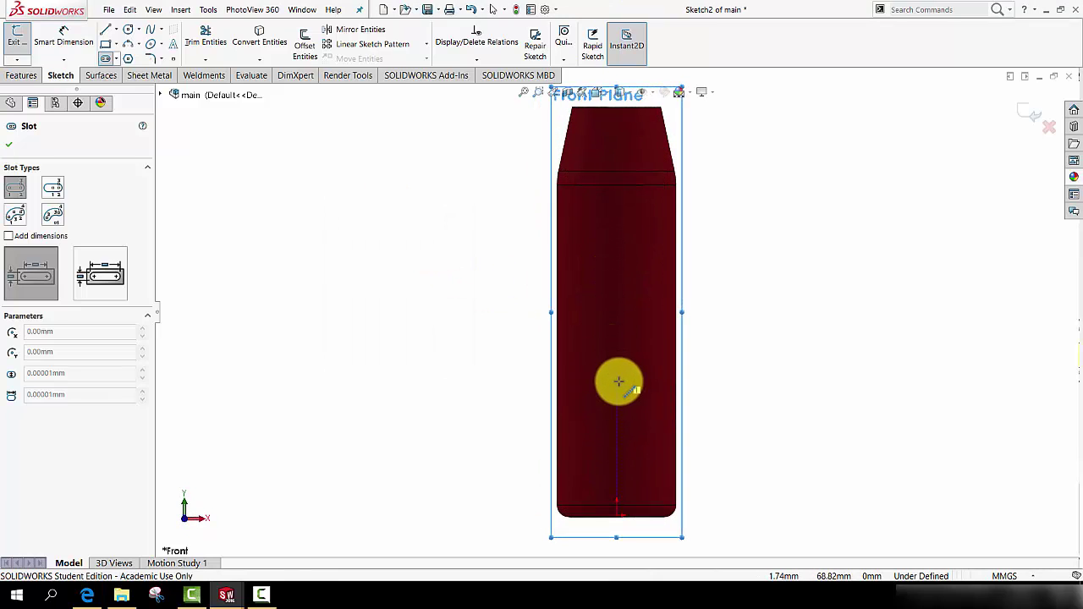
pyautogui.click(619, 380)
pyautogui.click(617, 262)
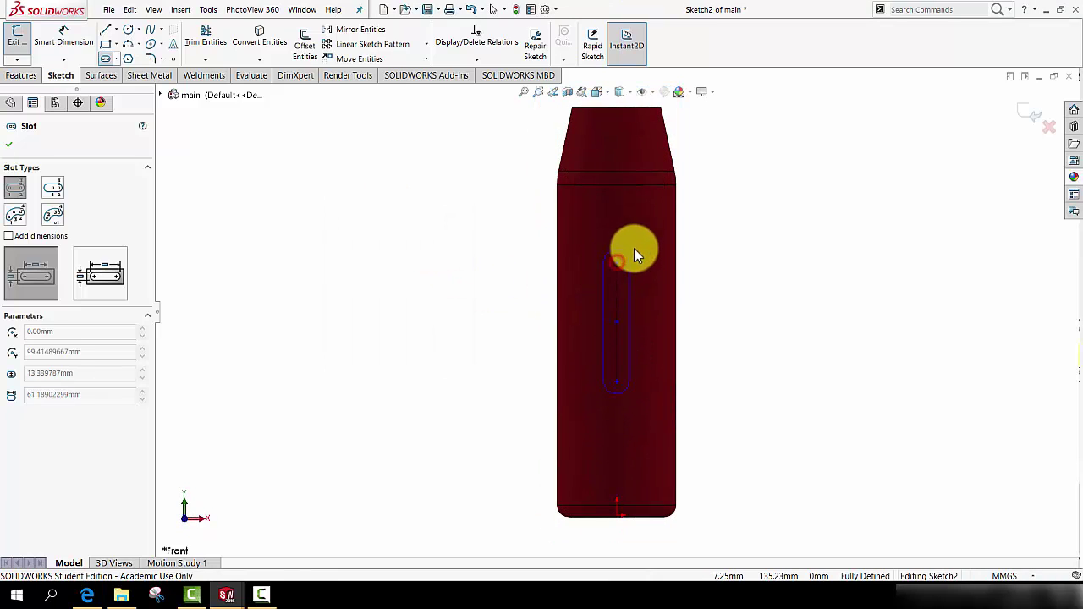
pyautogui.click(641, 229)
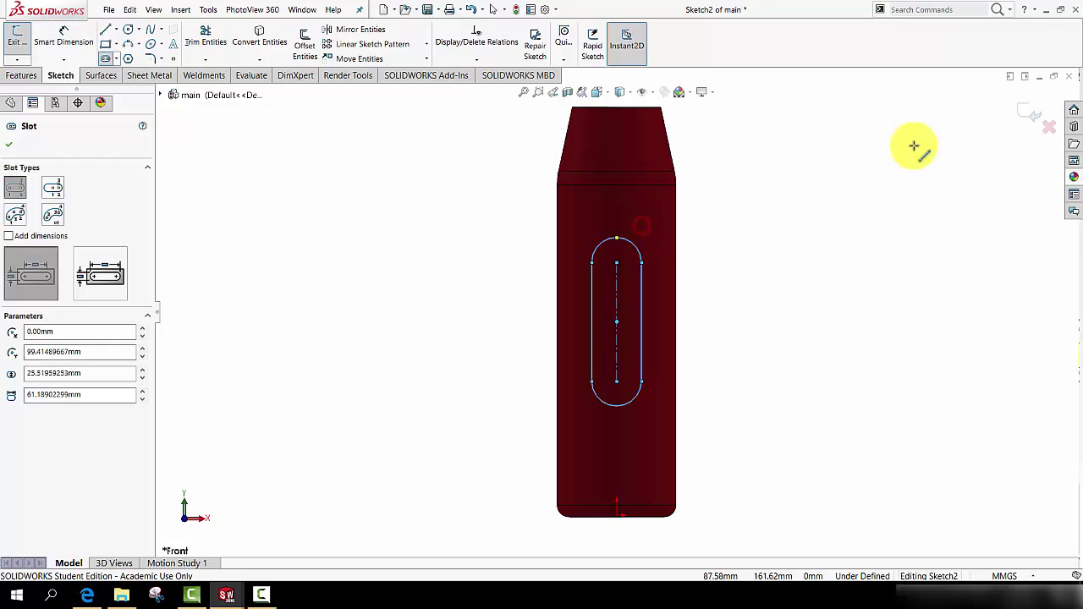
pyautogui.click(1025, 112)
# Step: Cut the slot sketch through both sides of the outer layer with a 105 mm Mid Plane extruded cut
pyautogui.click(17, 42)
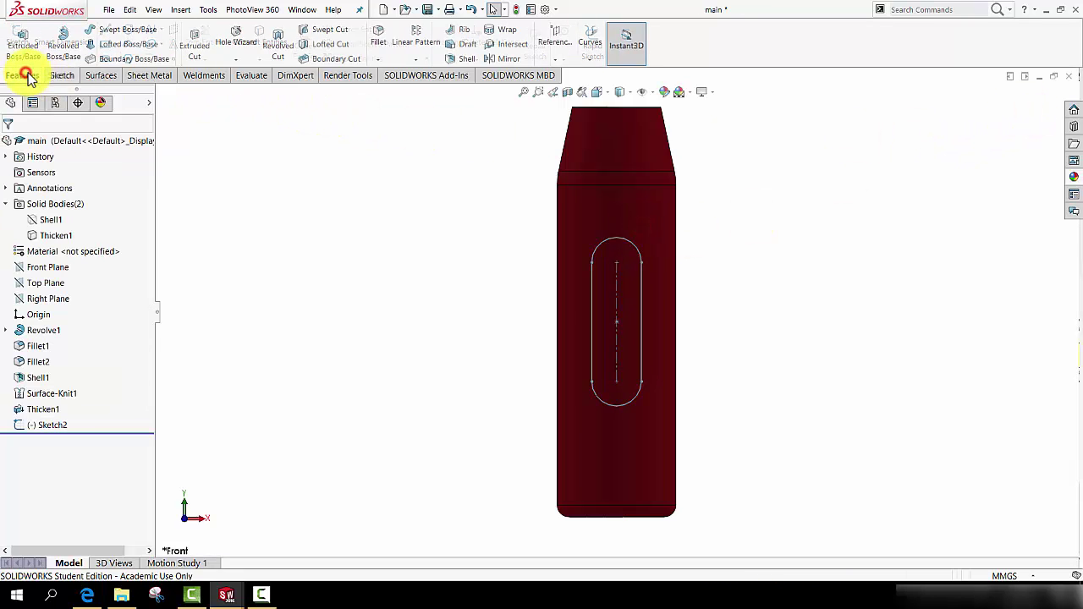
pyautogui.click(200, 49)
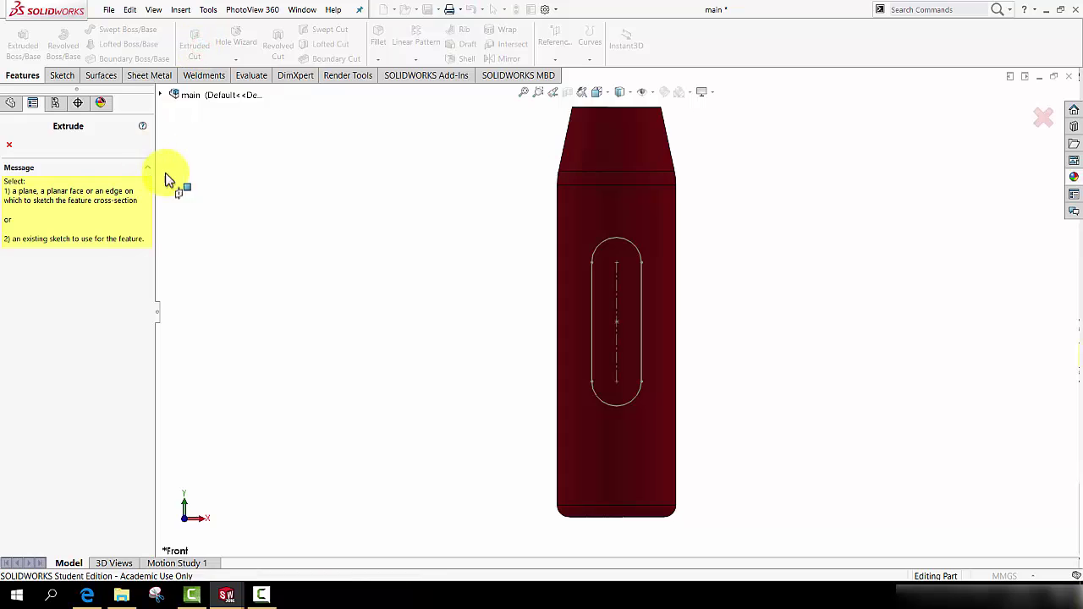
pyautogui.click(595, 295)
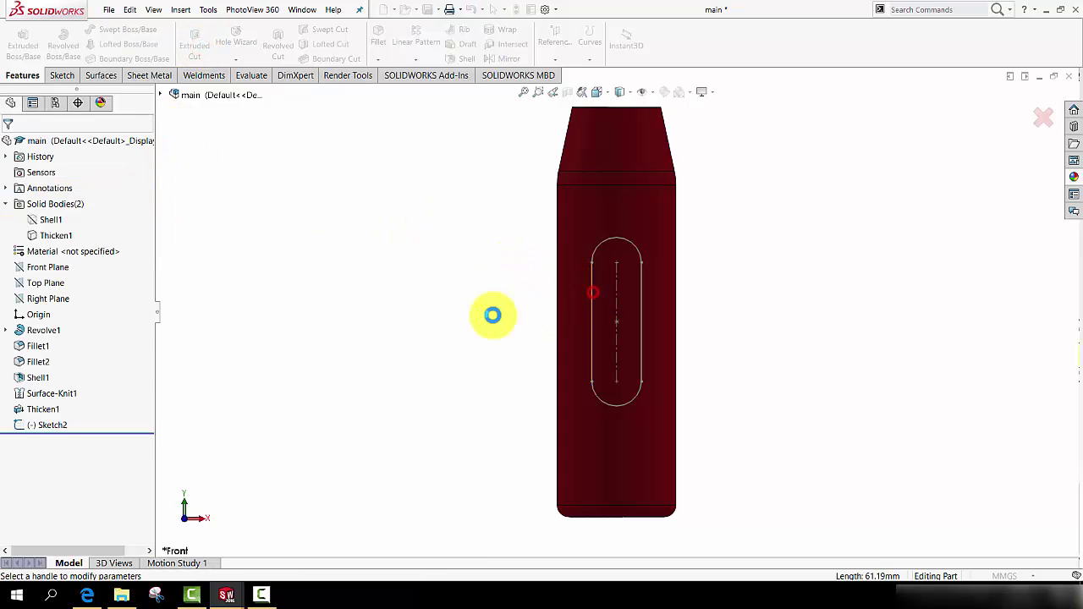
pyautogui.click(59, 222)
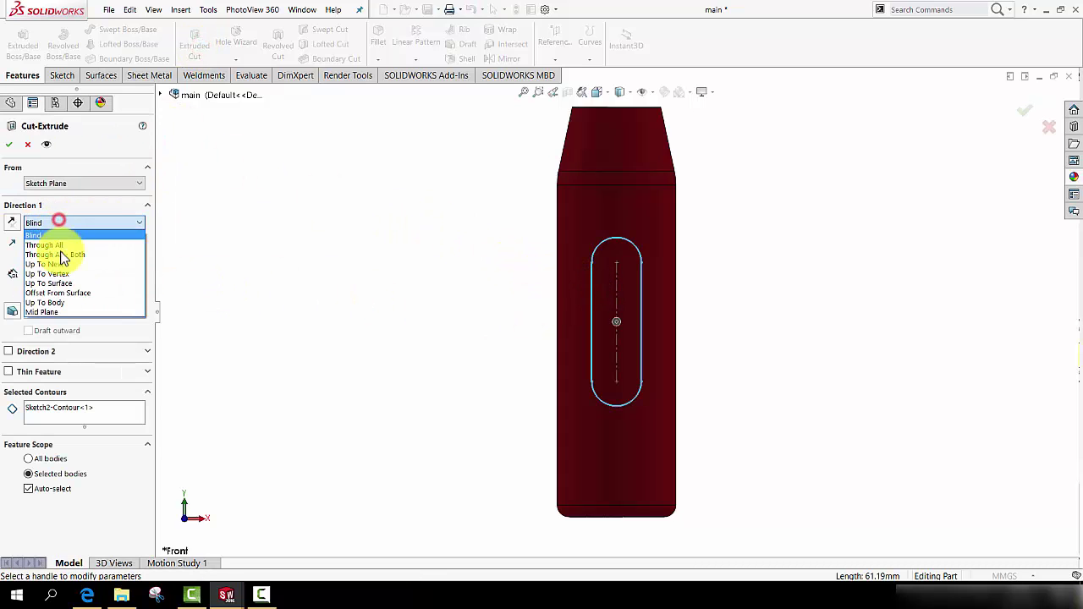
pyautogui.click(41, 311)
pyautogui.moveTo(344, 296); pyautogui.dragTo(460, 317, button='middle')
pyautogui.scroll(-1, 459, 317)
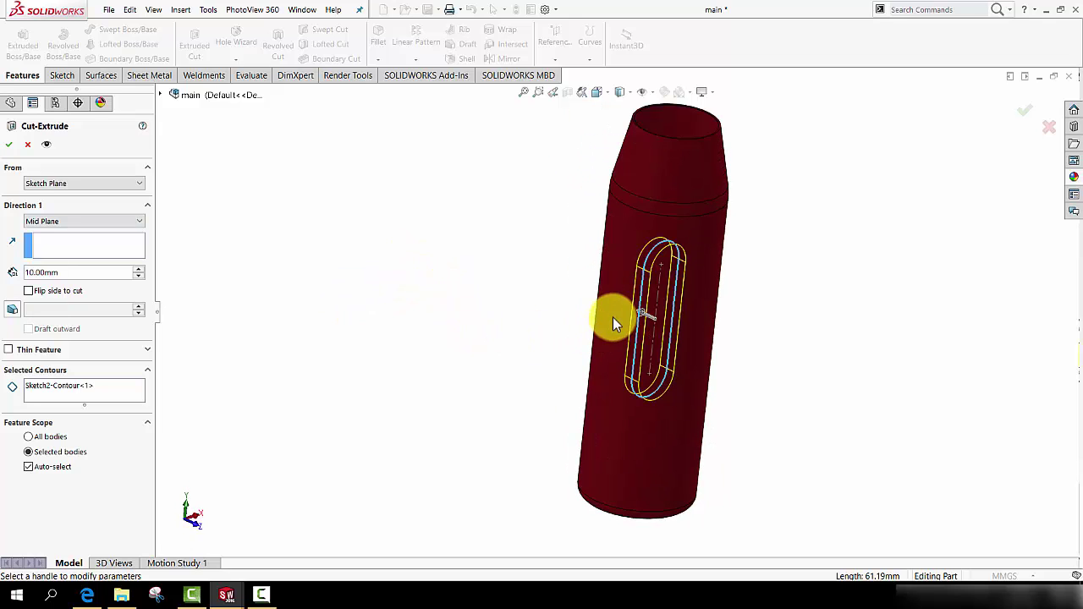
pyautogui.moveTo(634, 314); pyautogui.dragTo(576, 282)
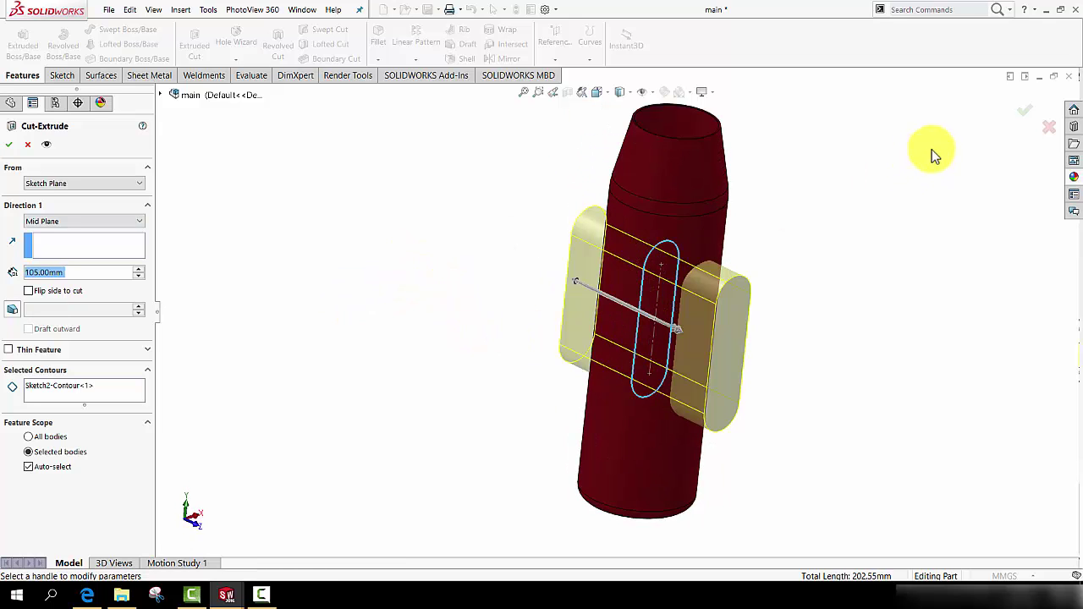
pyautogui.click(1019, 125)
# Step: Show the inner Shell1 body again and inspect it through the slot openings in the red outer layer
pyautogui.moveTo(800, 358); pyautogui.dragTo(798, 333, button='middle')
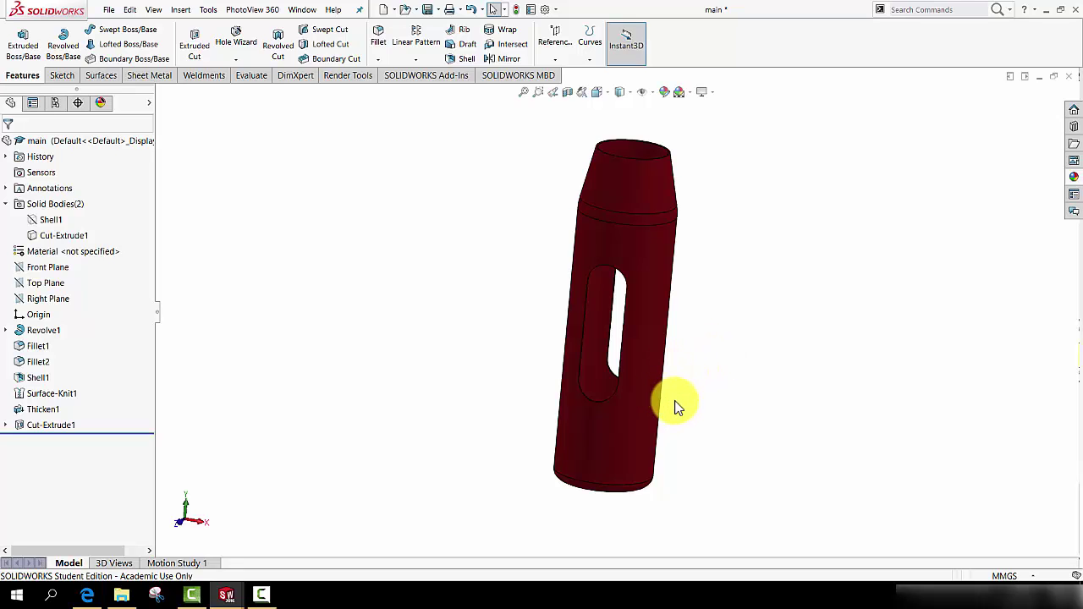
pyautogui.moveTo(674, 404)
pyautogui.mouseDown(button='middle')
pyautogui.moveTo(677, 386)
pyautogui.moveTo(697, 410)
pyautogui.moveTo(682, 419)
pyautogui.mouseUp(button='middle')
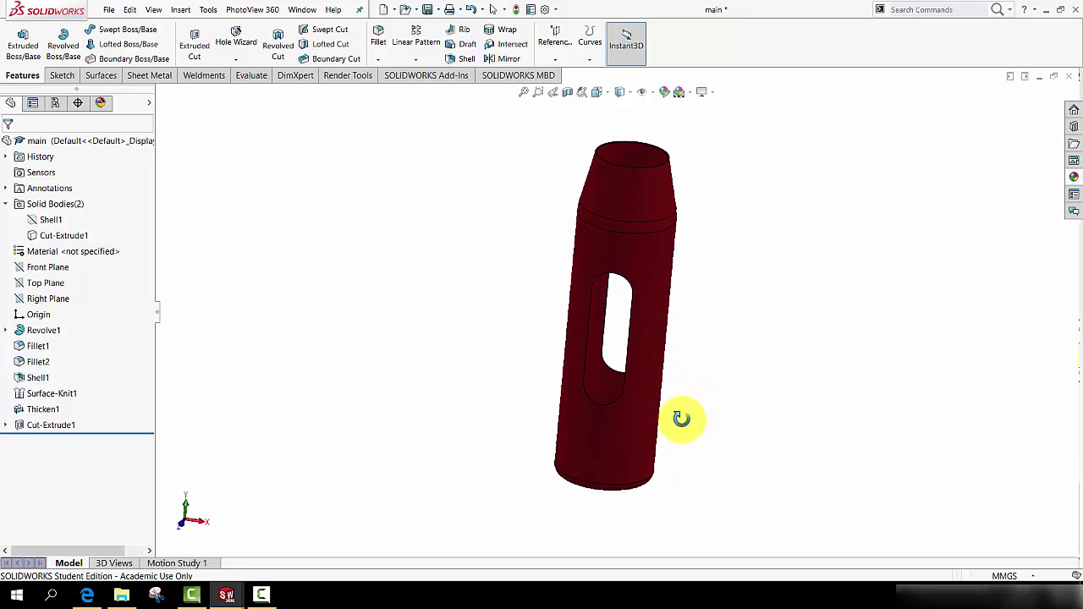
pyautogui.rightClick(51, 219)
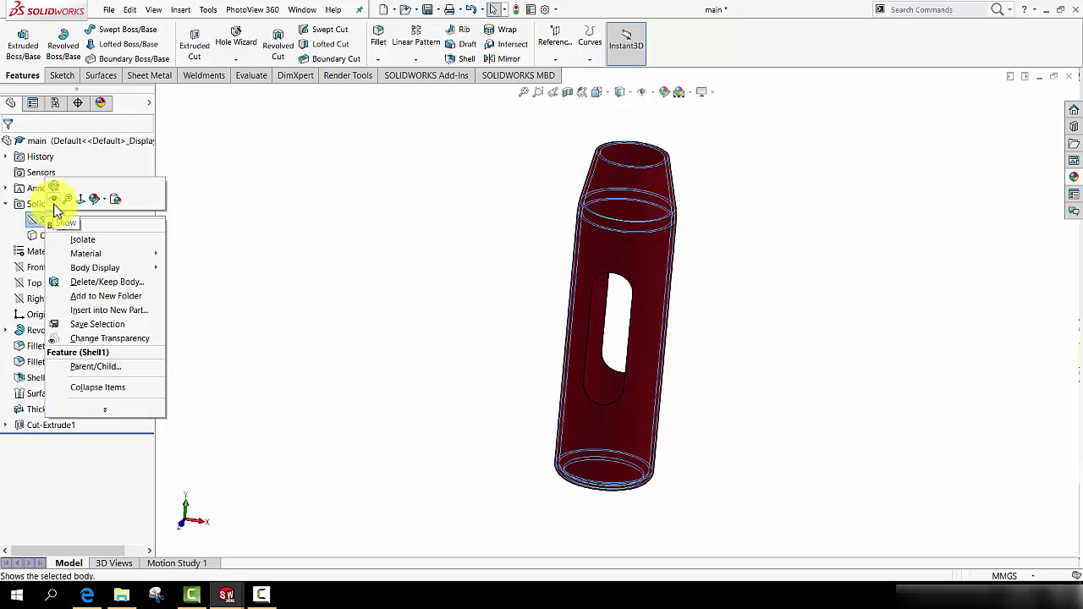
pyautogui.press('Escape')
pyautogui.click(738, 327)
pyautogui.scroll(-4, 626, 359)
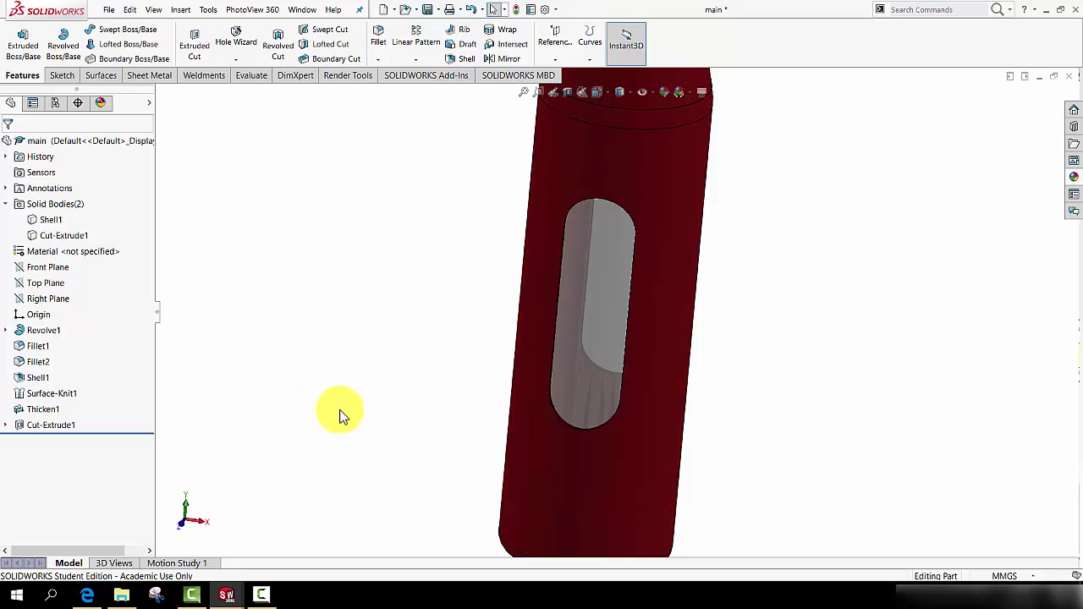
pyautogui.scroll(3, 581, 346)
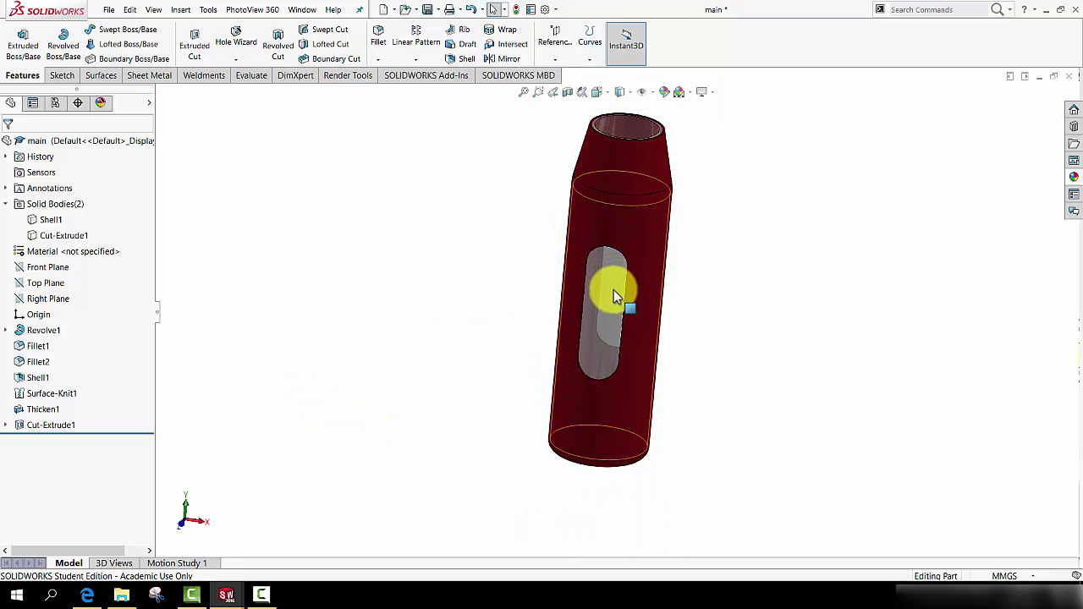
pyautogui.moveTo(686, 336)
pyautogui.mouseDown(button='middle')
pyautogui.moveTo(679, 295)
pyautogui.moveTo(722, 265)
pyautogui.moveTo(730, 304)
pyautogui.moveTo(715, 320)
pyautogui.moveTo(699, 285)
pyautogui.moveTo(670, 296)
pyautogui.moveTo(686, 339)
pyautogui.mouseUp(button='middle')
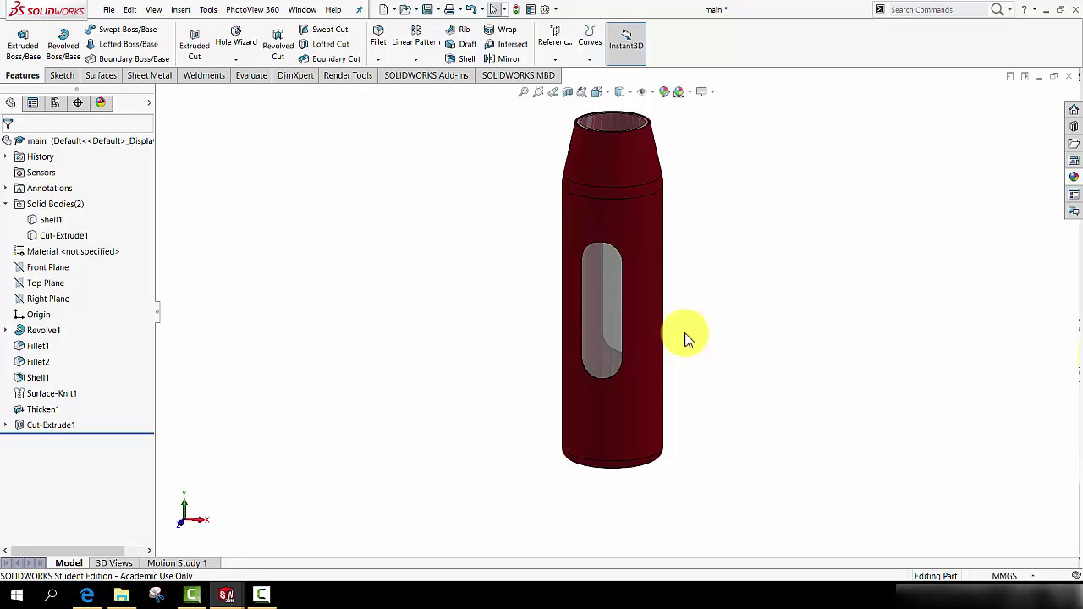
pyautogui.moveTo(686, 339); pyautogui.dragTo(652, 356, button='middle')
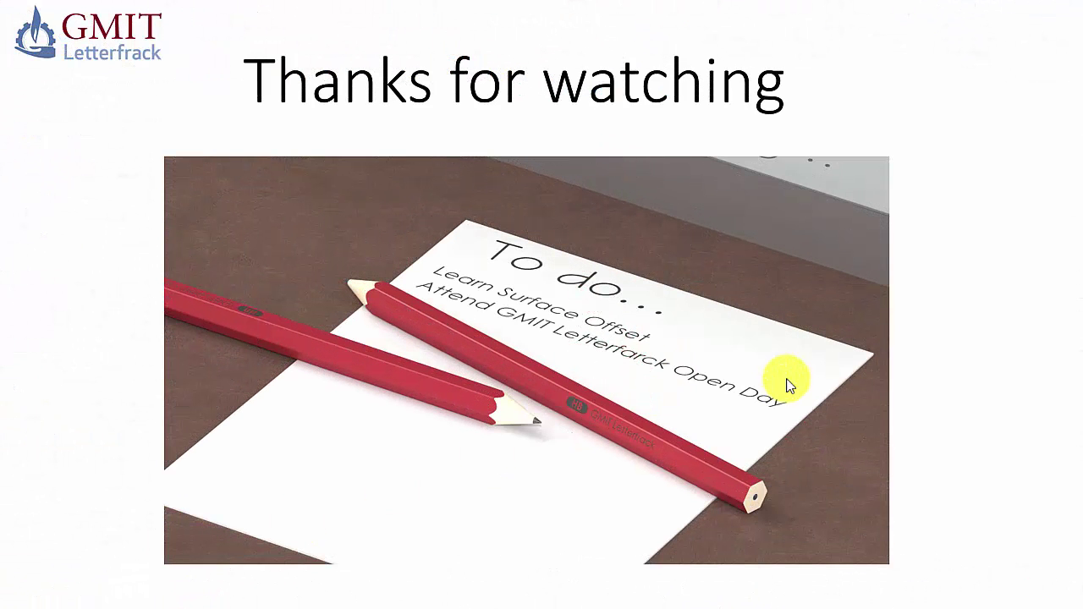